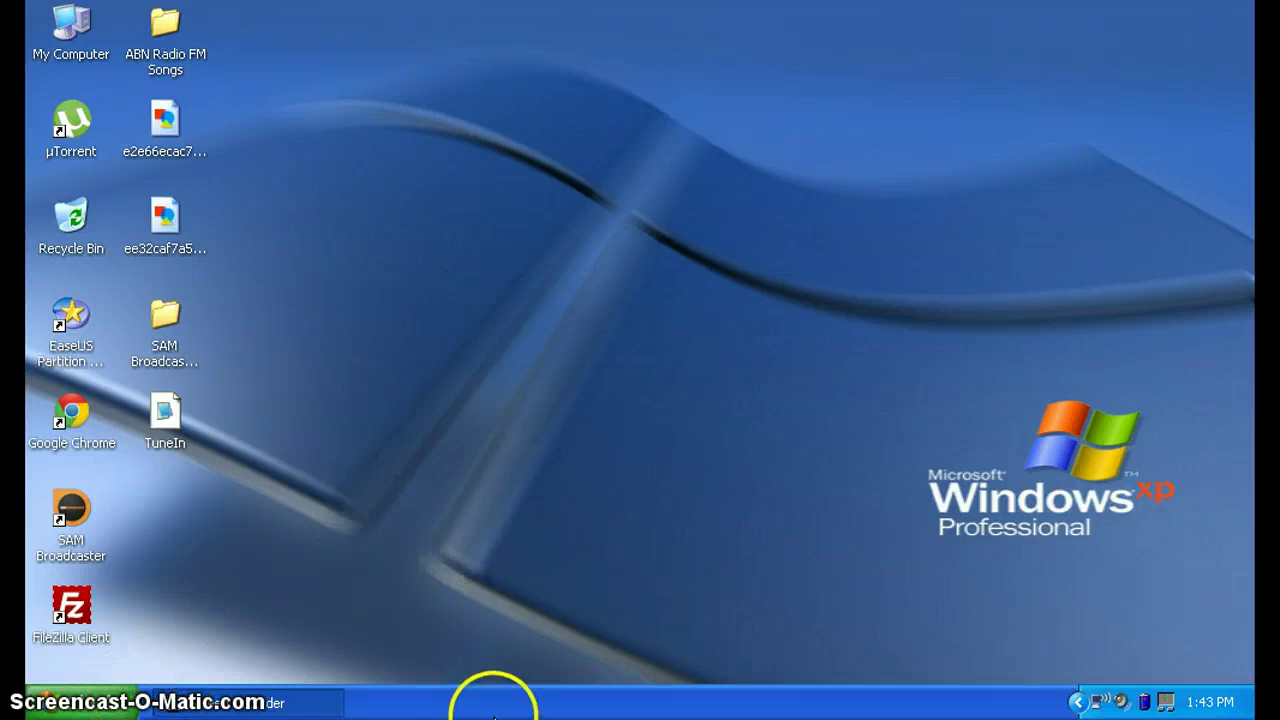
# Open and close Task Manager, then launch Google Chrome on its New Tab page
pyautogui.rightClick(493, 712)
pyautogui.click(540, 649)
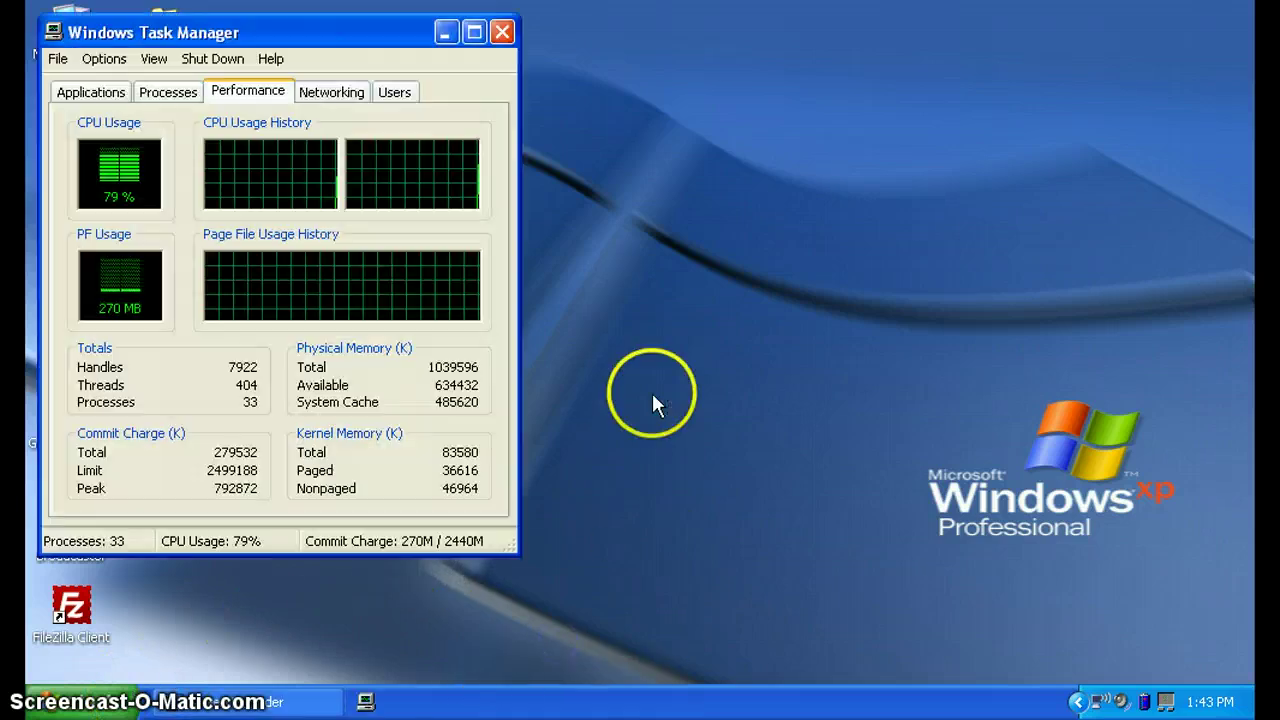
pyautogui.click(502, 32)
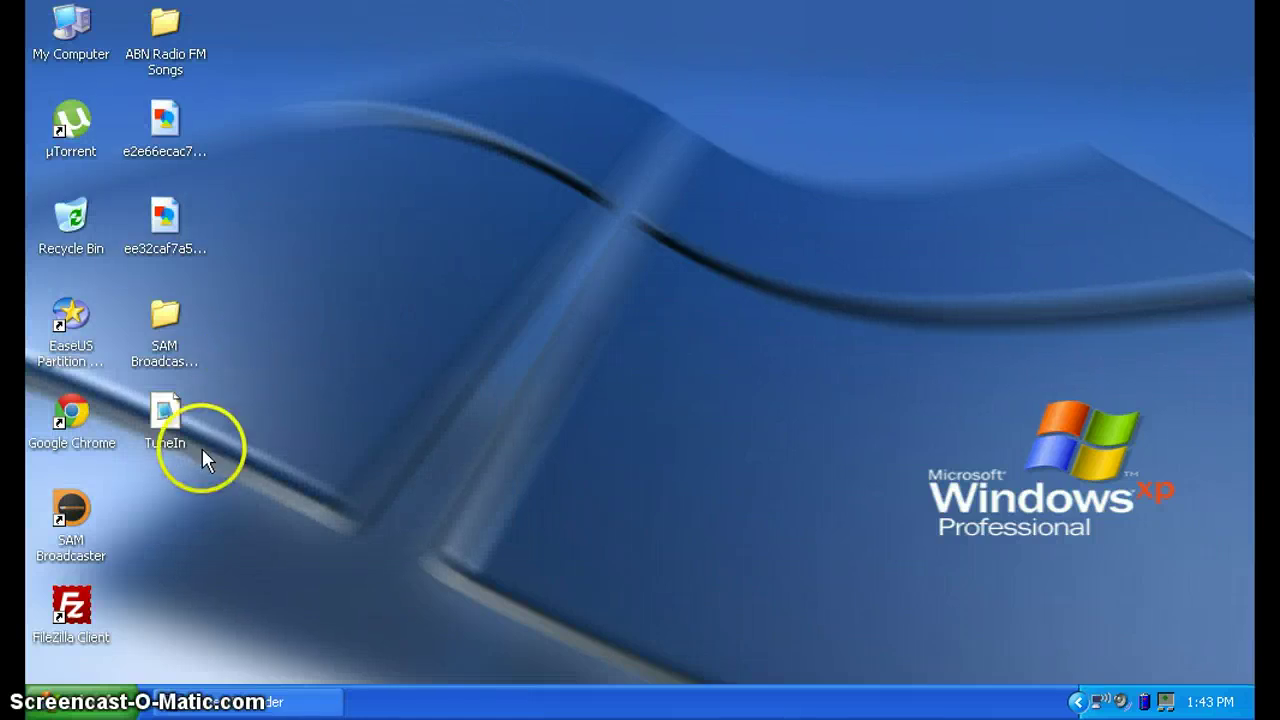
pyautogui.doubleClick(72, 412)
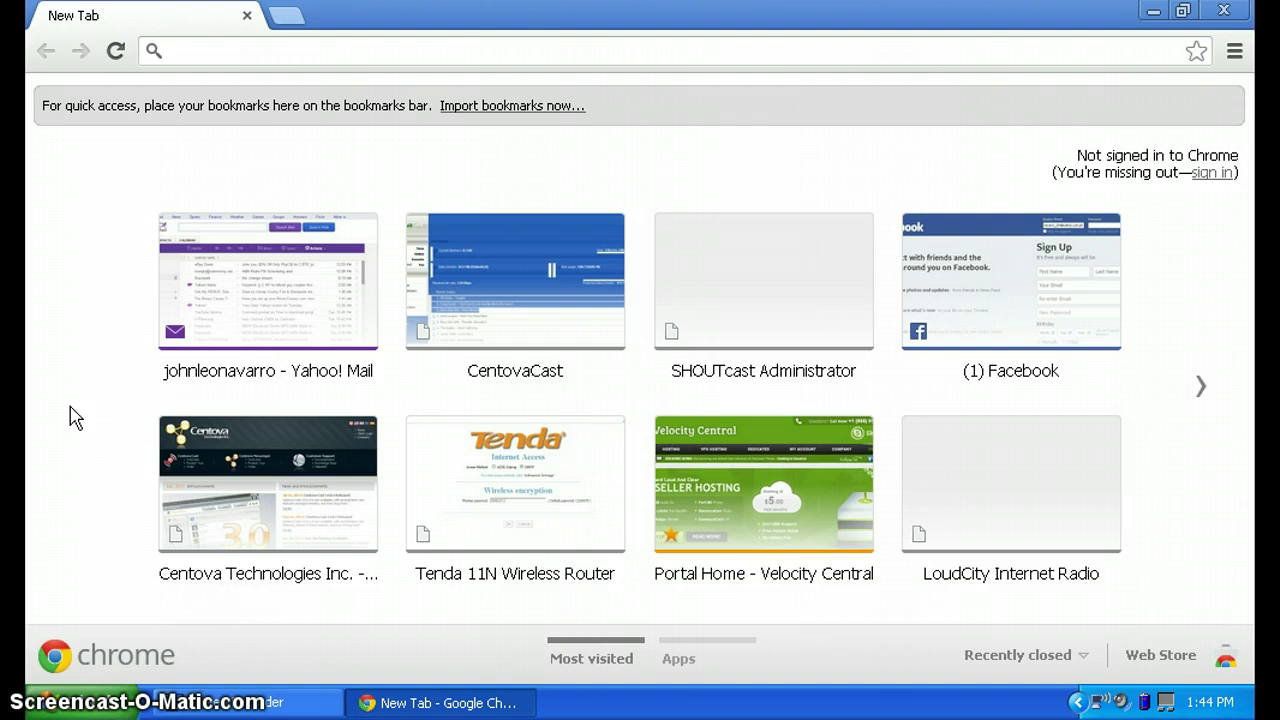
# Load shoutcast.com, open Broadcast Now!, and scroll to the DNAS 2.0 download buttons
pyautogui.write('sho')
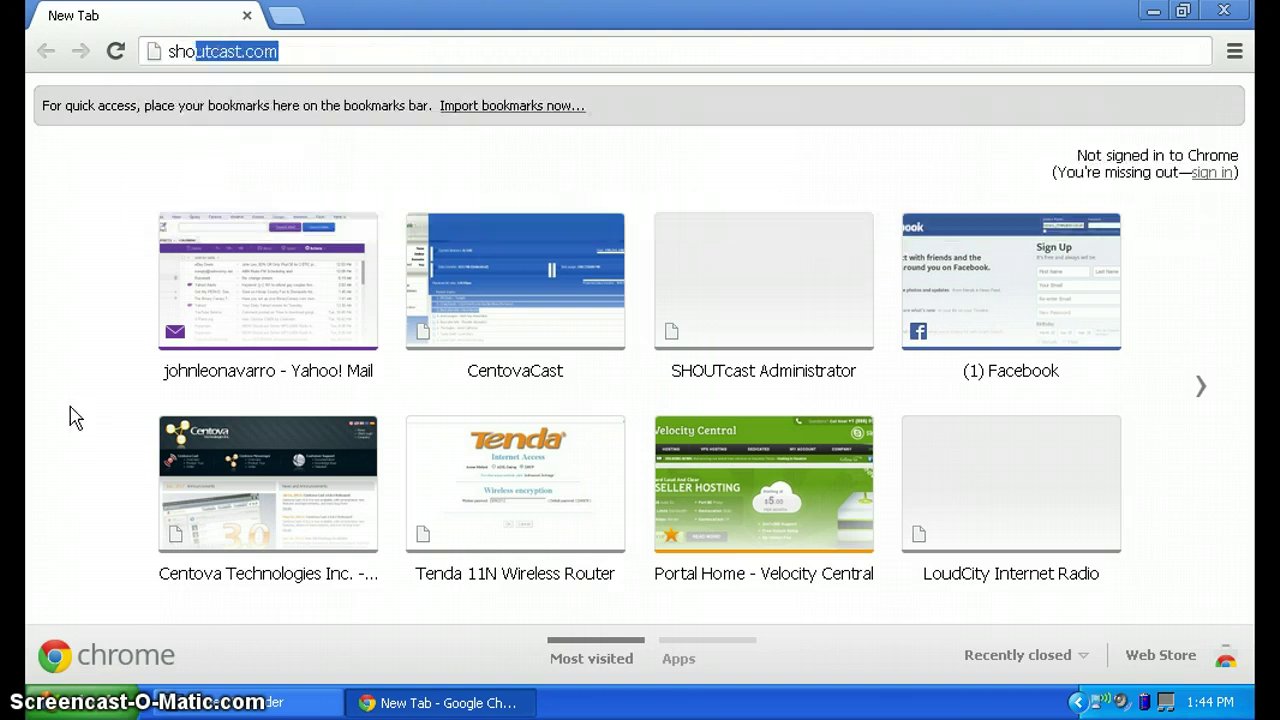
pyautogui.press('Return')
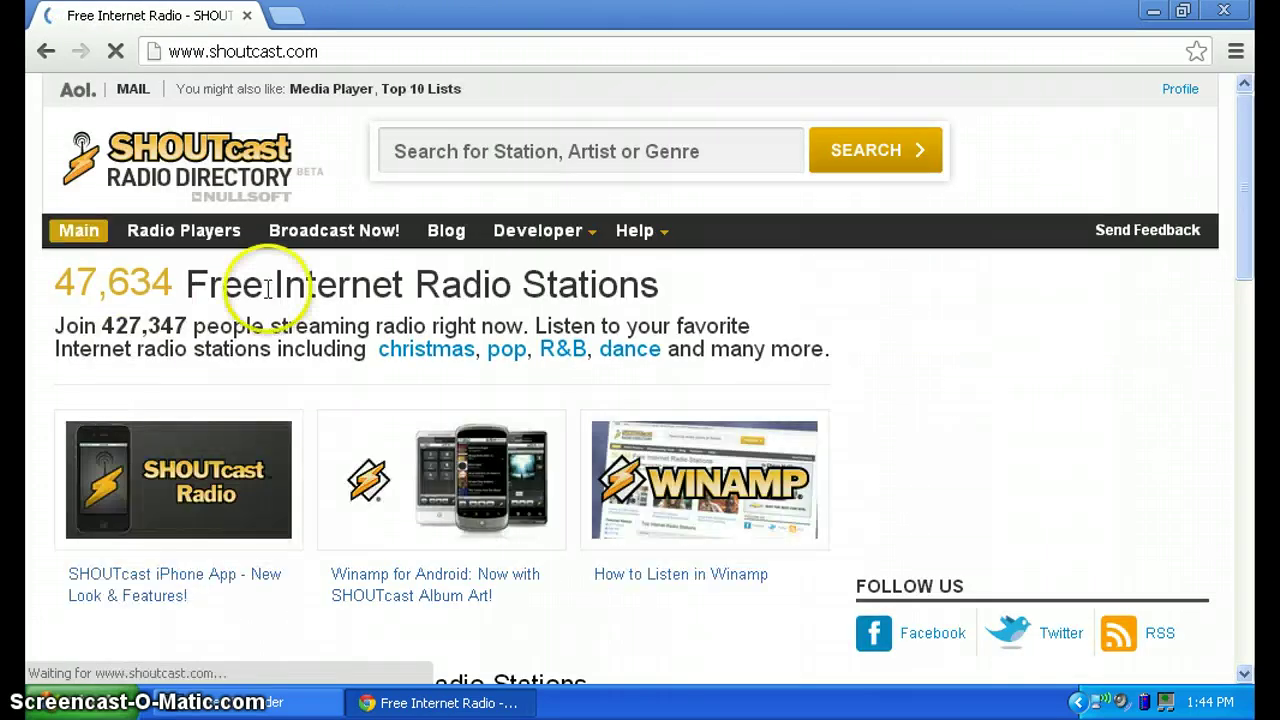
pyautogui.click(352, 242)
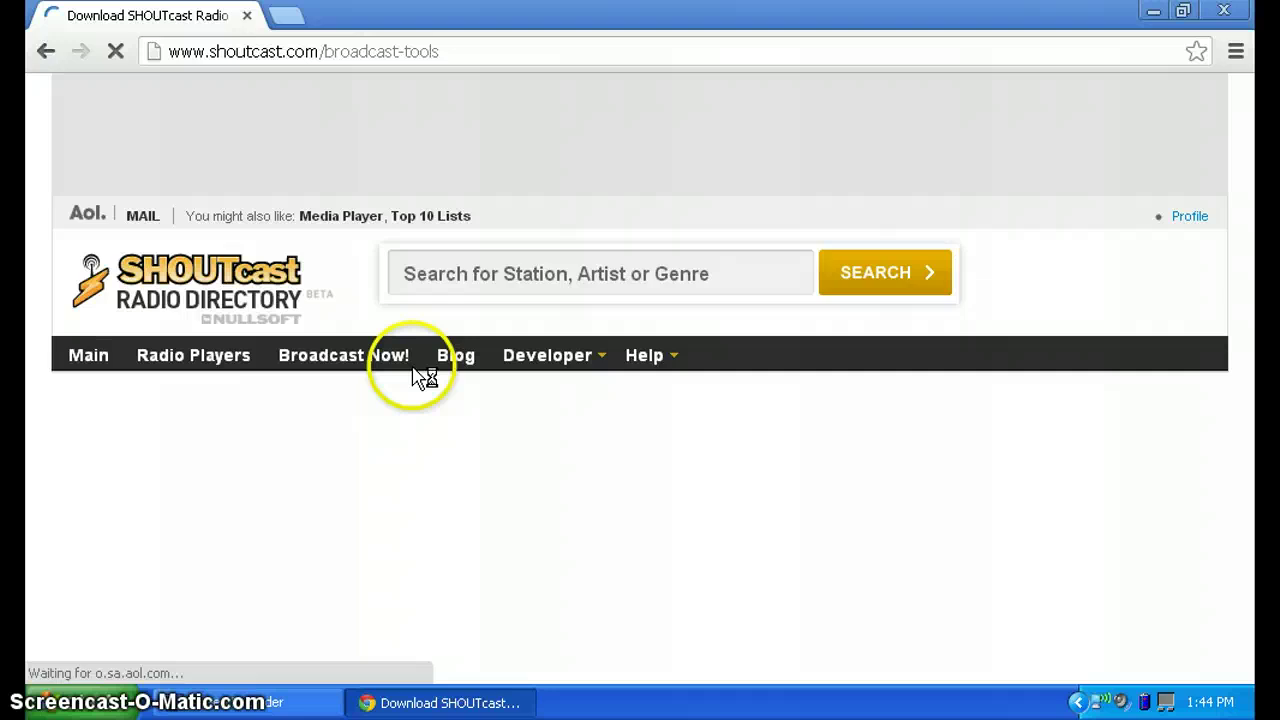
pyautogui.scroll(-3, 414, 372)
pyautogui.scroll(-3, 412, 366)
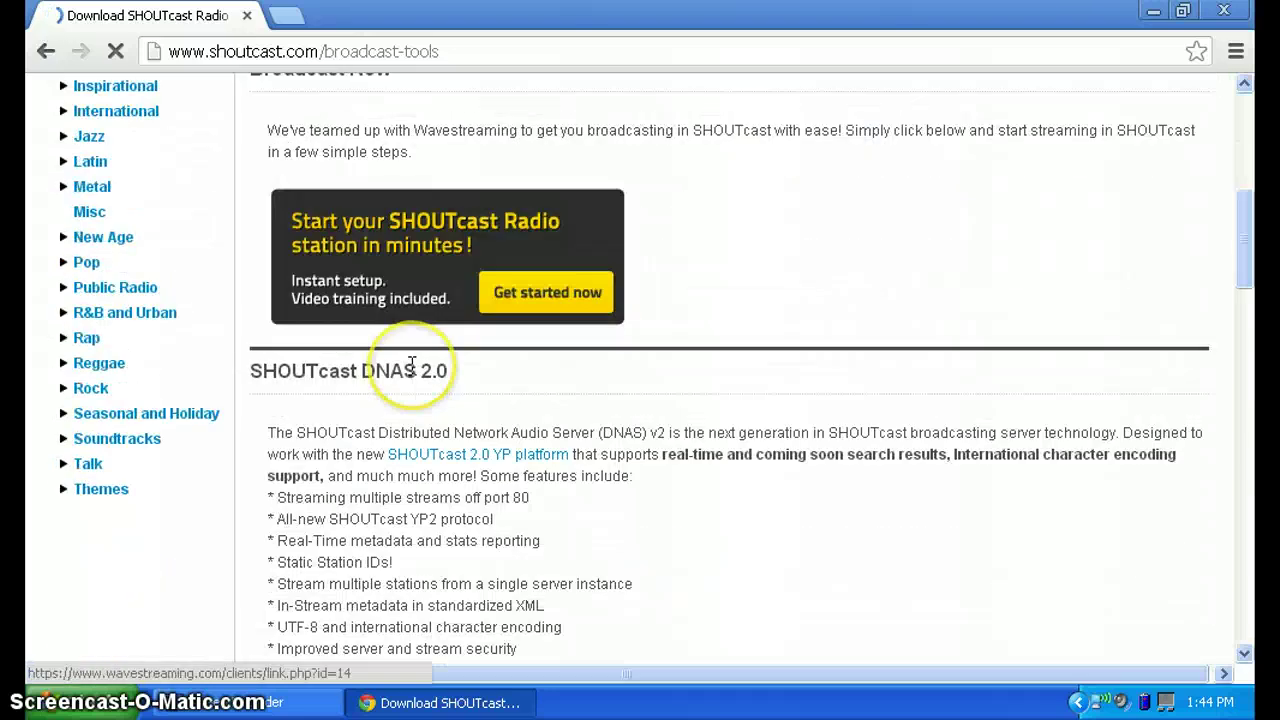
pyautogui.click(472, 386)
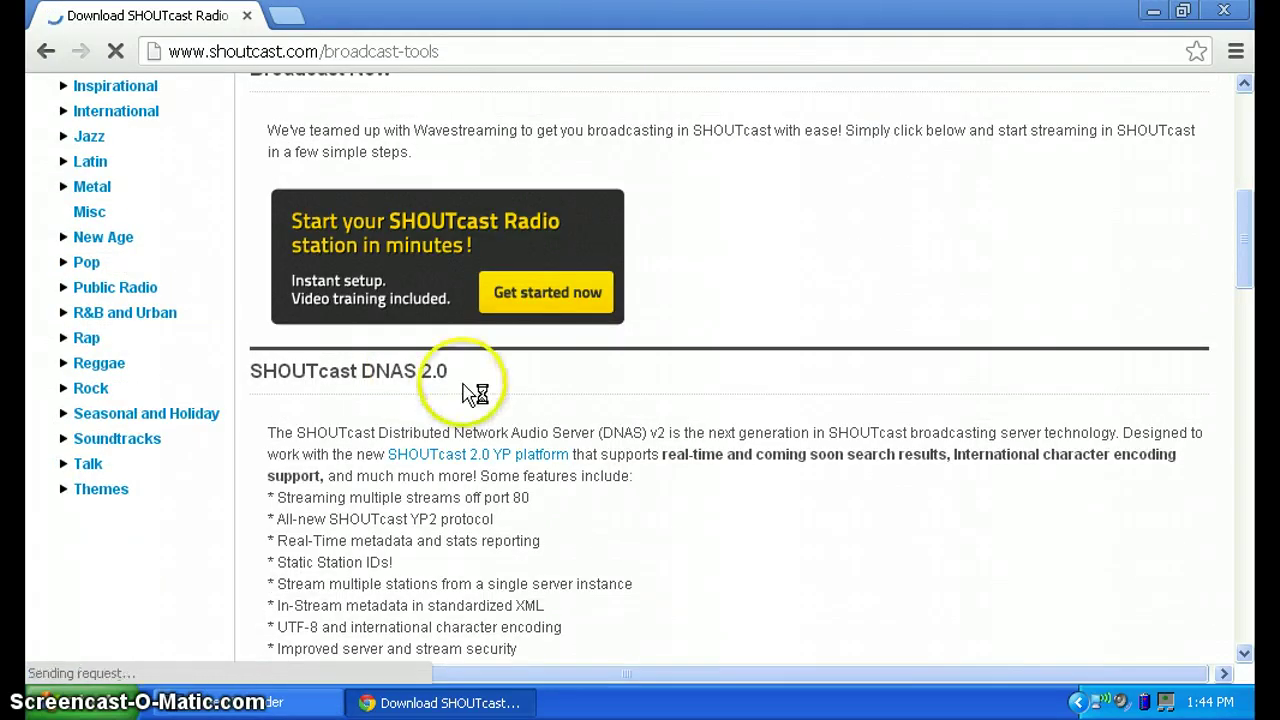
pyautogui.click(463, 383)
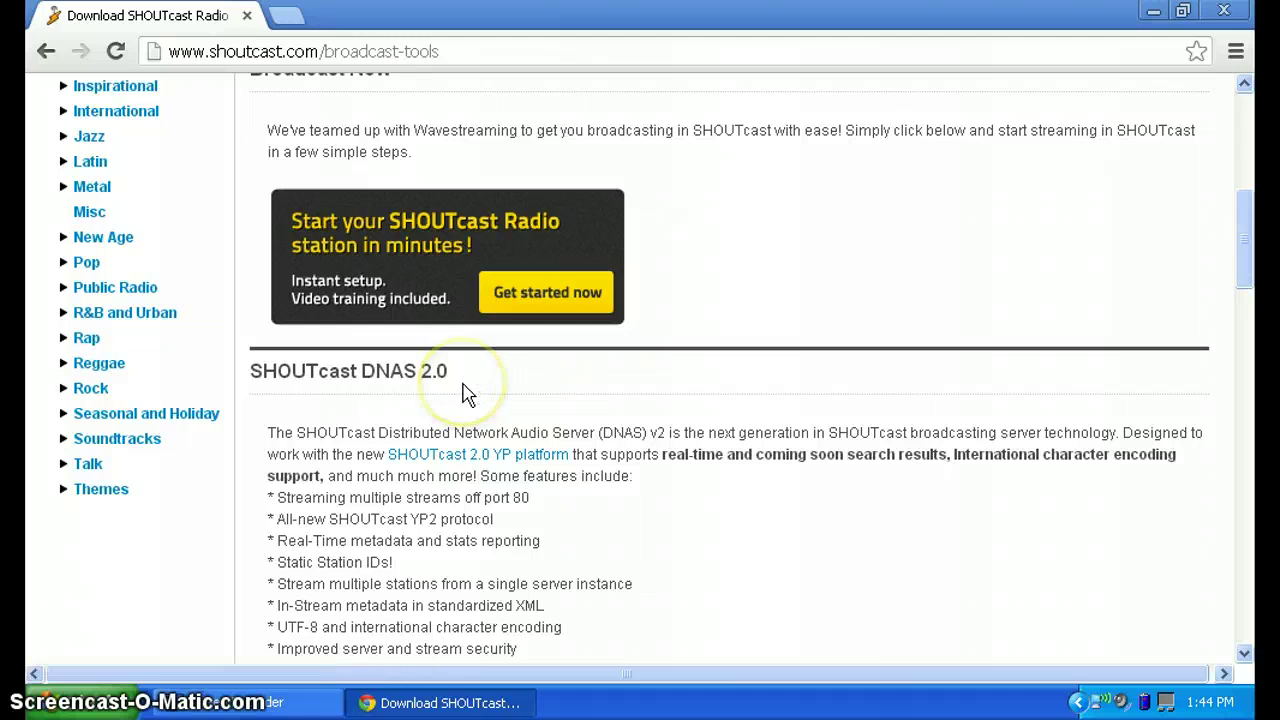
pyautogui.scroll(-2, 467, 390)
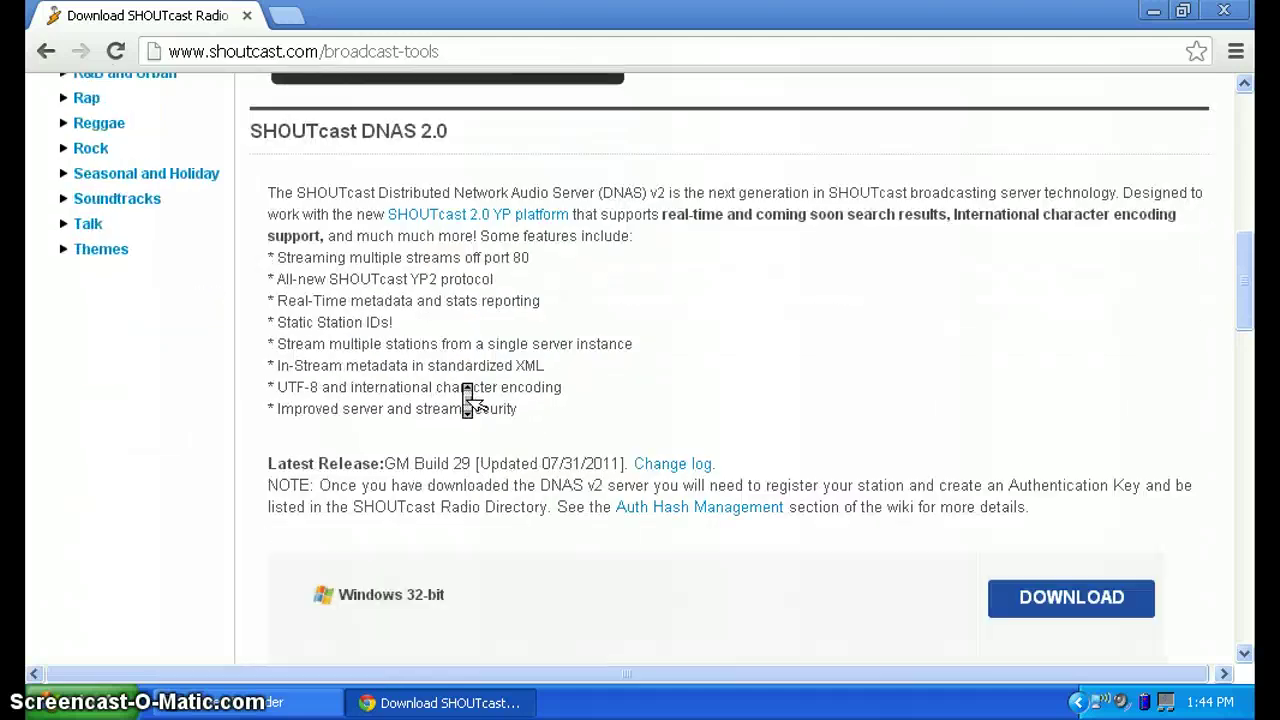
pyautogui.click(444, 343)
pyautogui.scroll(-1, 418, 255)
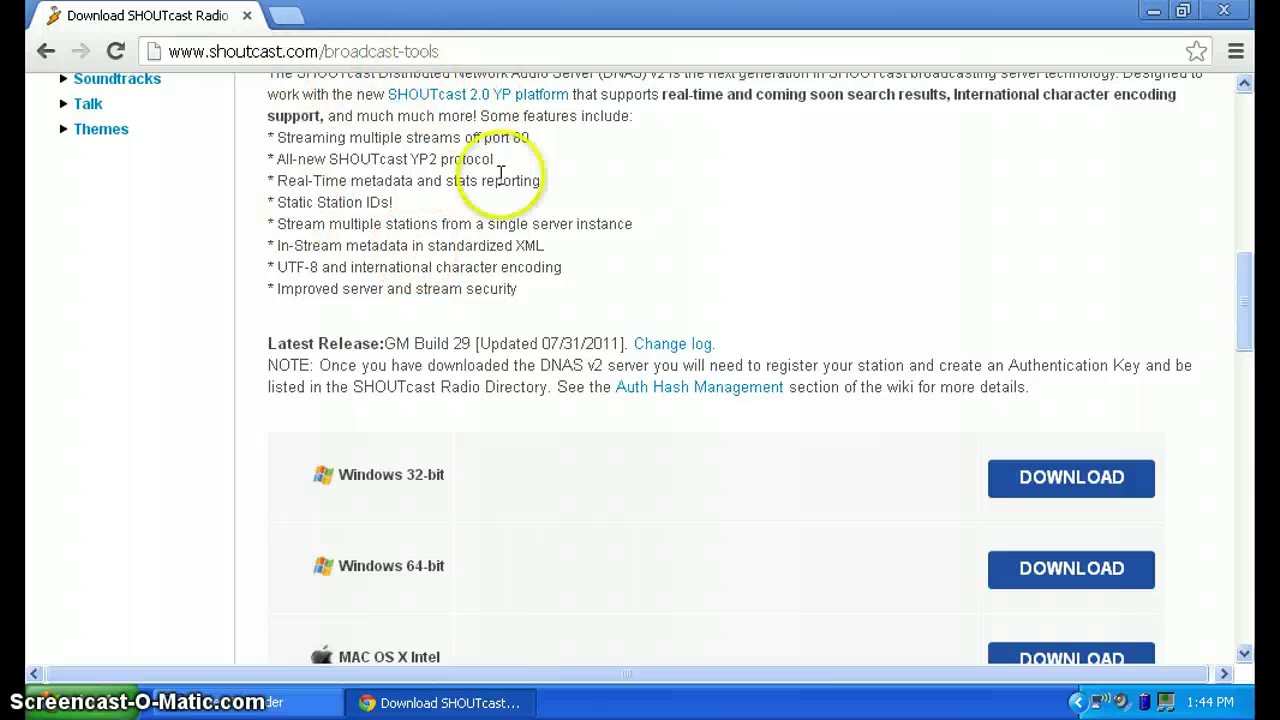
pyautogui.scroll(-1, 500, 172)
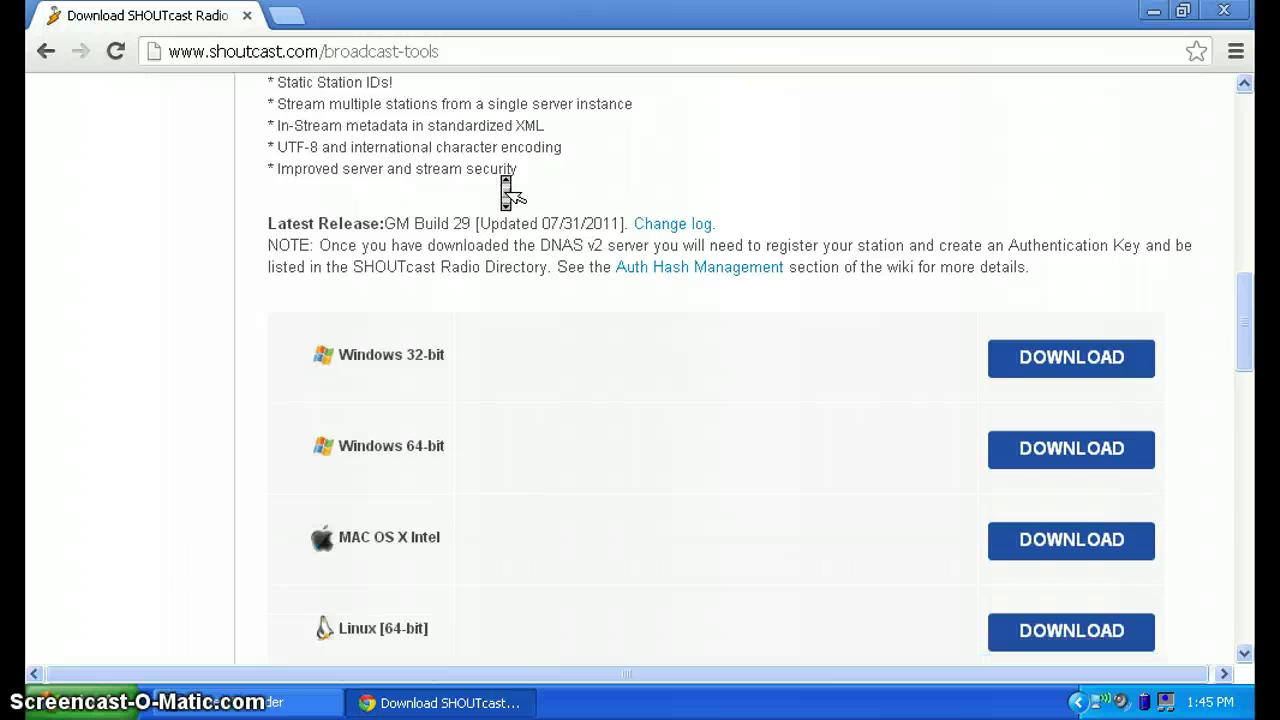
pyautogui.scroll(-2, 500, 172)
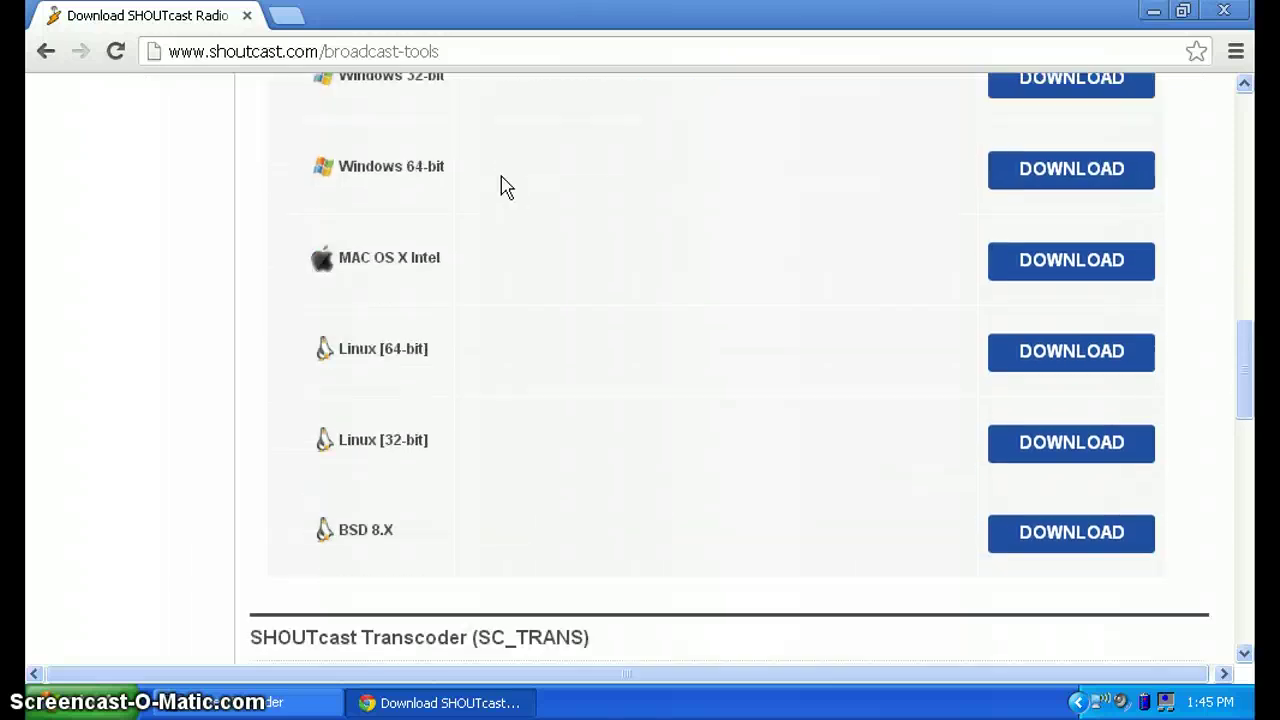
# Browse download.nullsoft.com to shoutcast/tools/ and download shoutcast-dnas-1-9-8-windows.exe
pyautogui.click(490, 50)
pyautogui.press('BackSpace')
pyautogui.write('down')
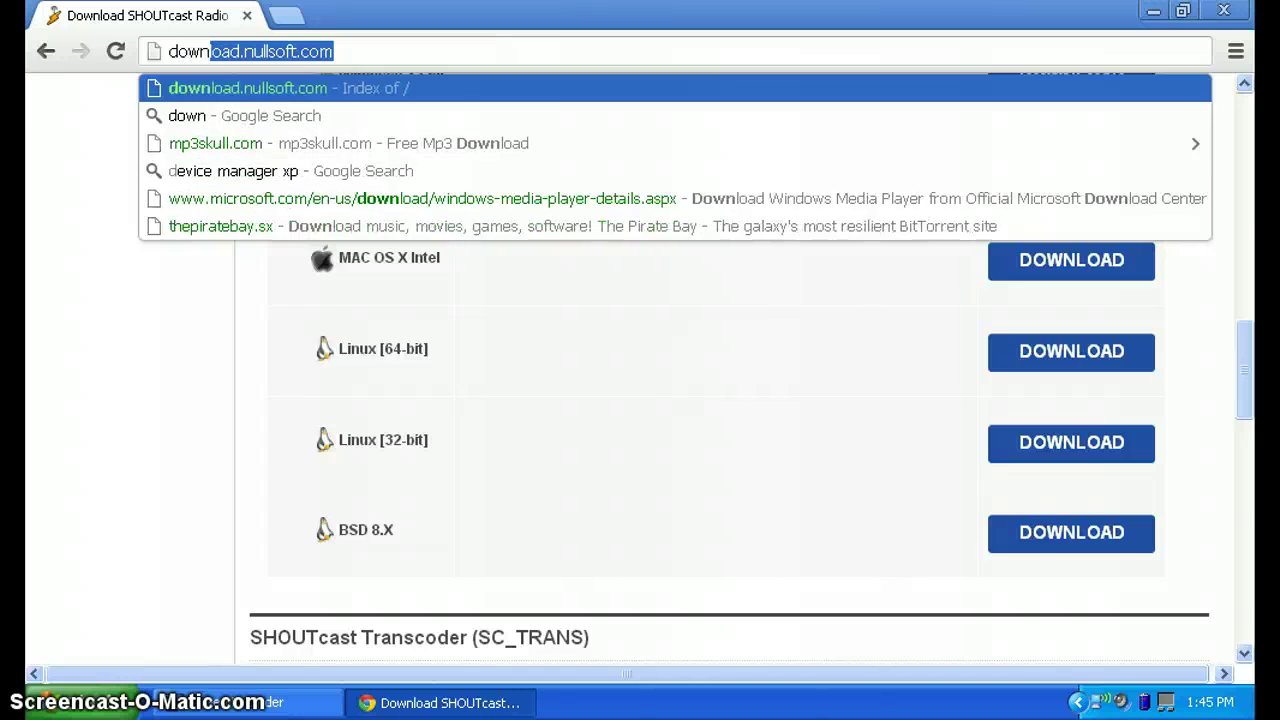
pyautogui.press('Return')
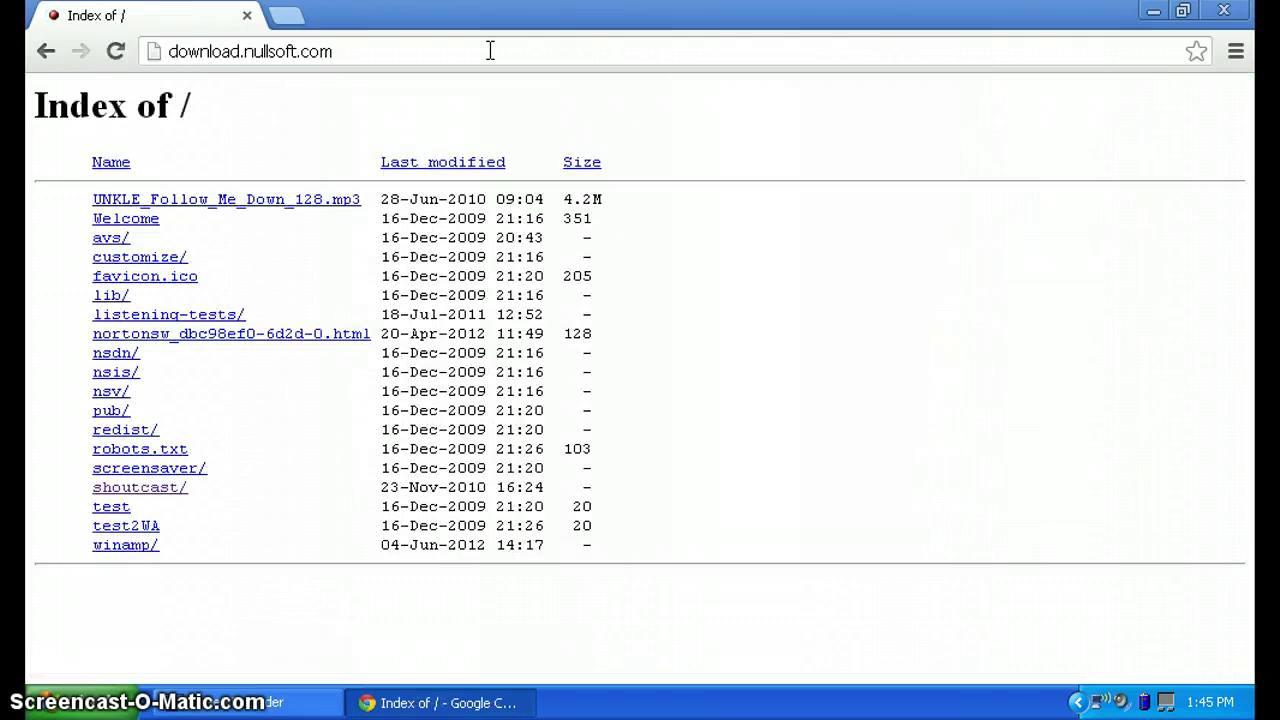
pyautogui.click(120, 486)
pyautogui.click(120, 218)
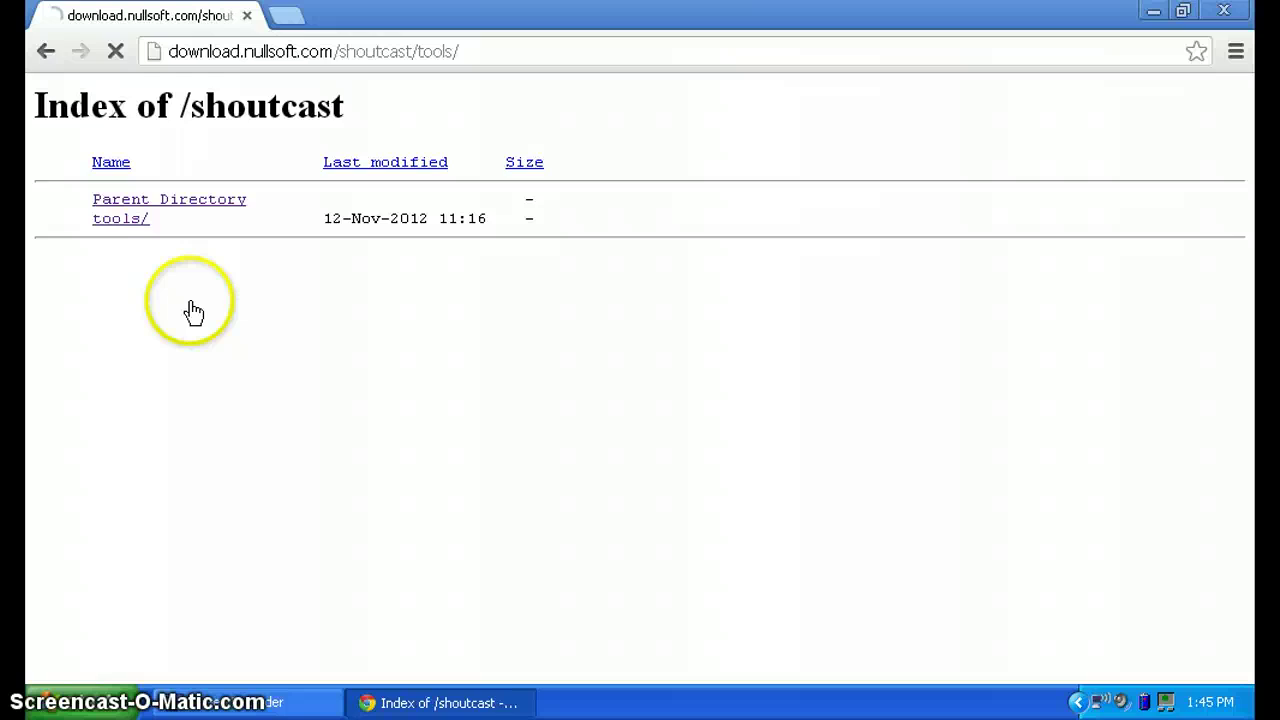
pyautogui.scroll(-9, 235, 370)
pyautogui.scroll(-5, 247, 383)
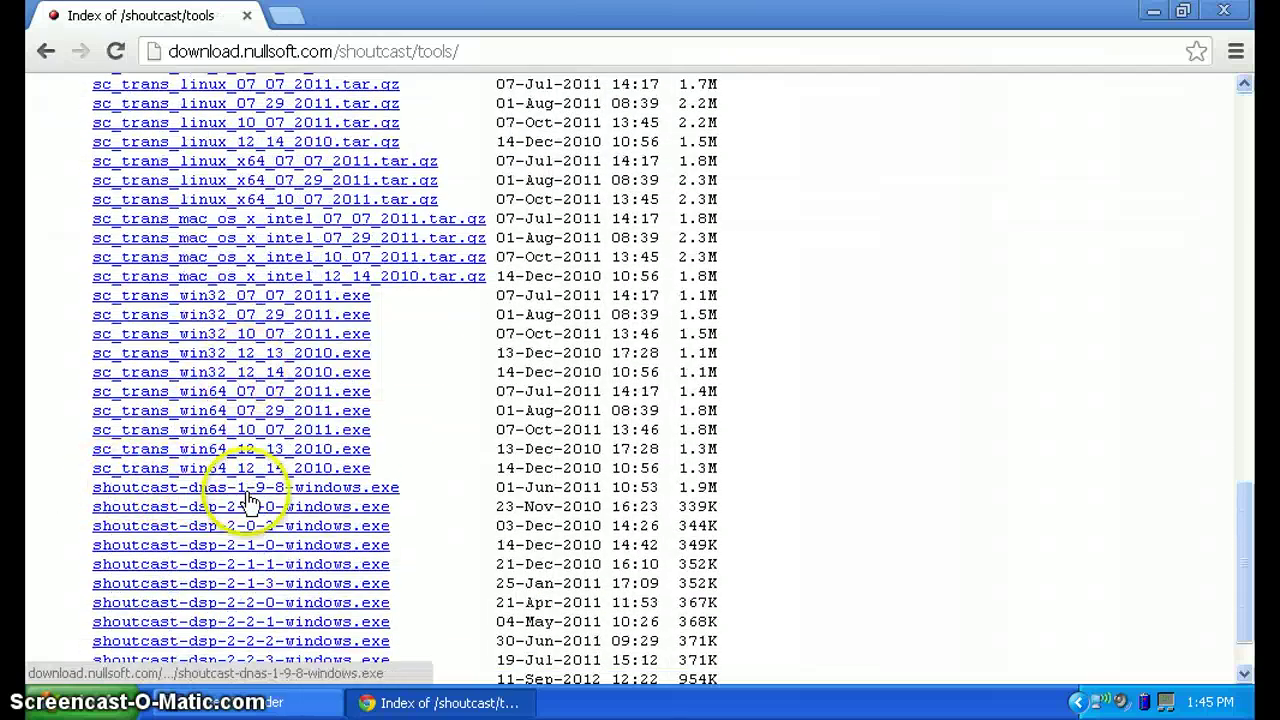
pyautogui.click(284, 492)
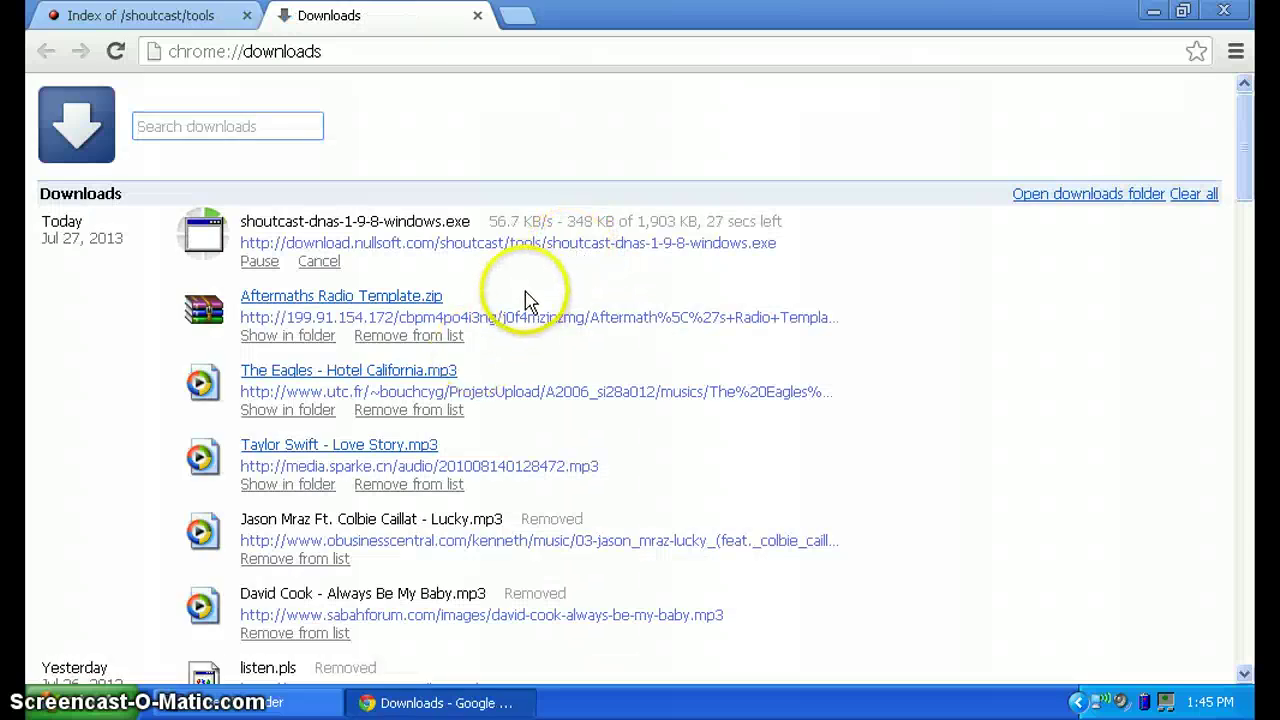
pyautogui.click(212, 15)
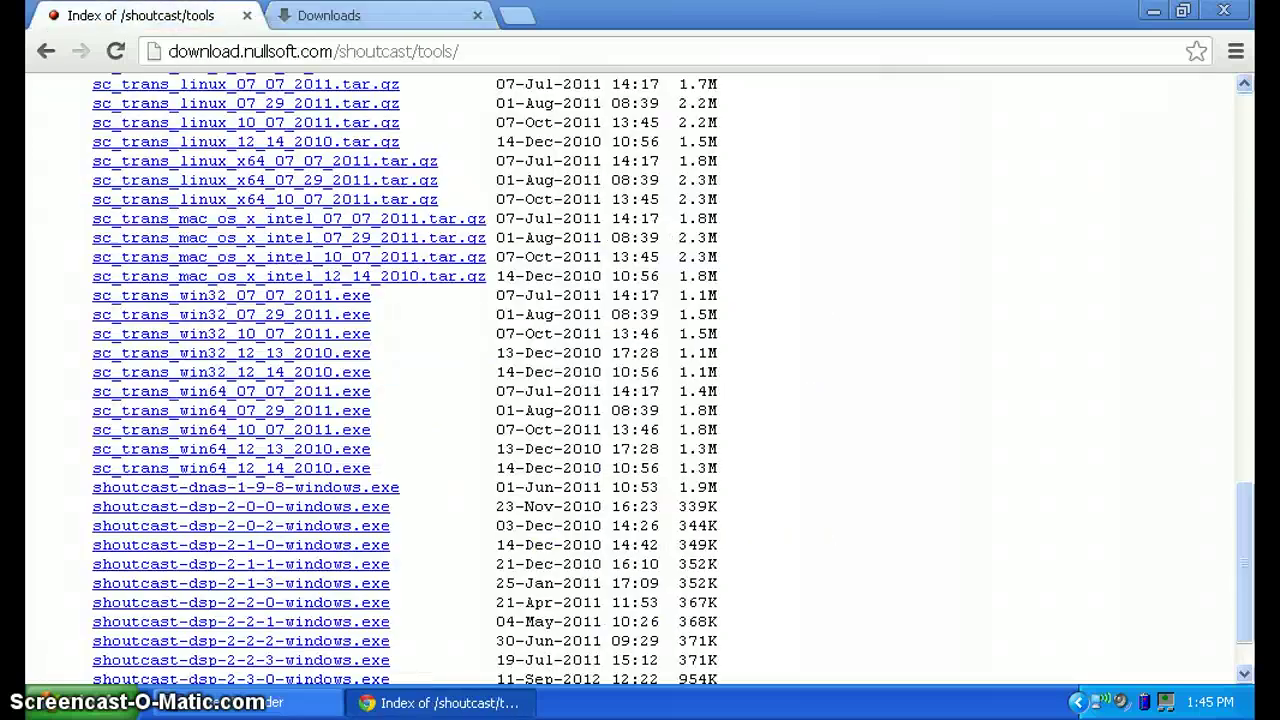
# Load winamp.com/media-player/en and start the free Winamp 5.65 Standard installer download
pyautogui.click(633, 60)
pyautogui.press('BackSpace')
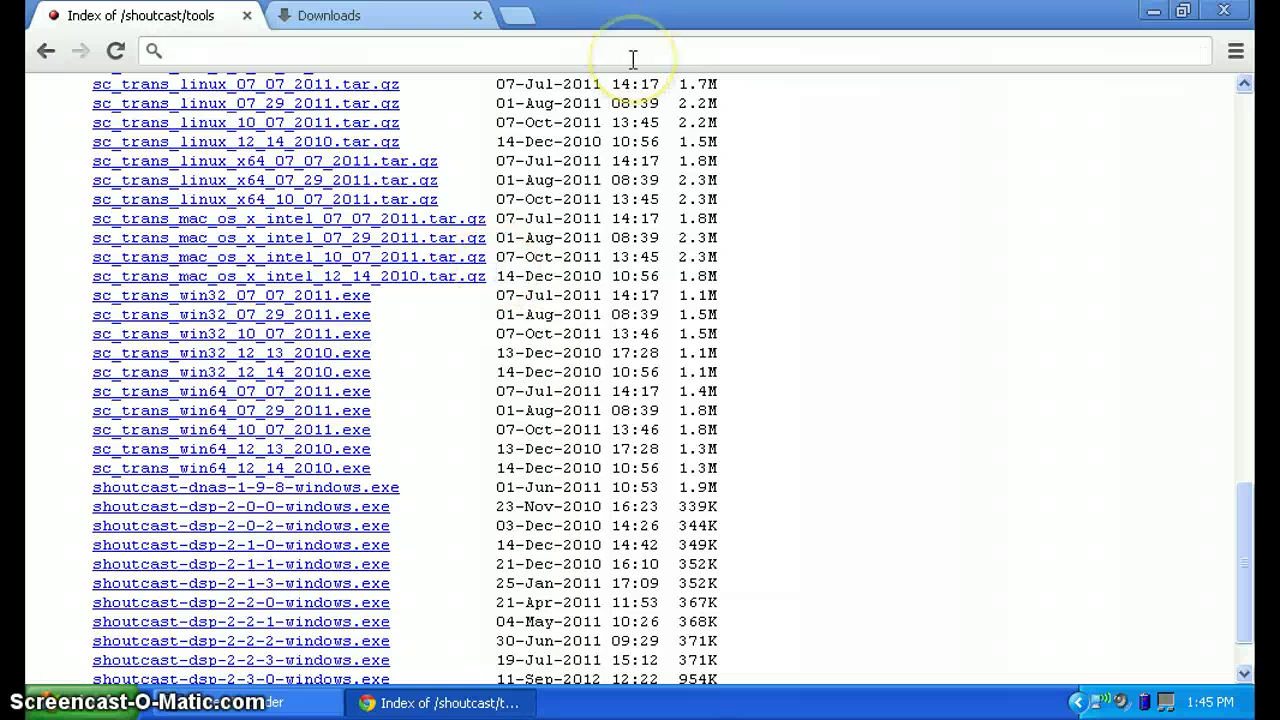
pyautogui.write('winamp.com/media-player/en')
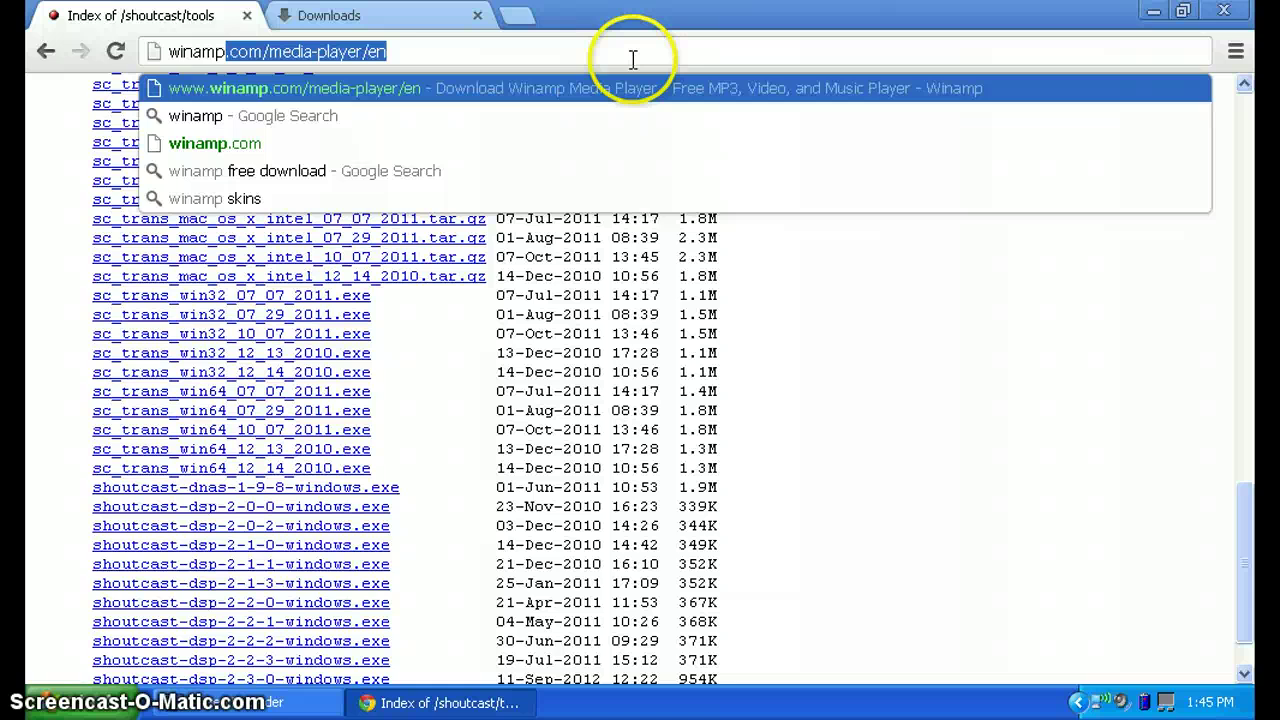
pyautogui.press('End')
pyautogui.press('Return')
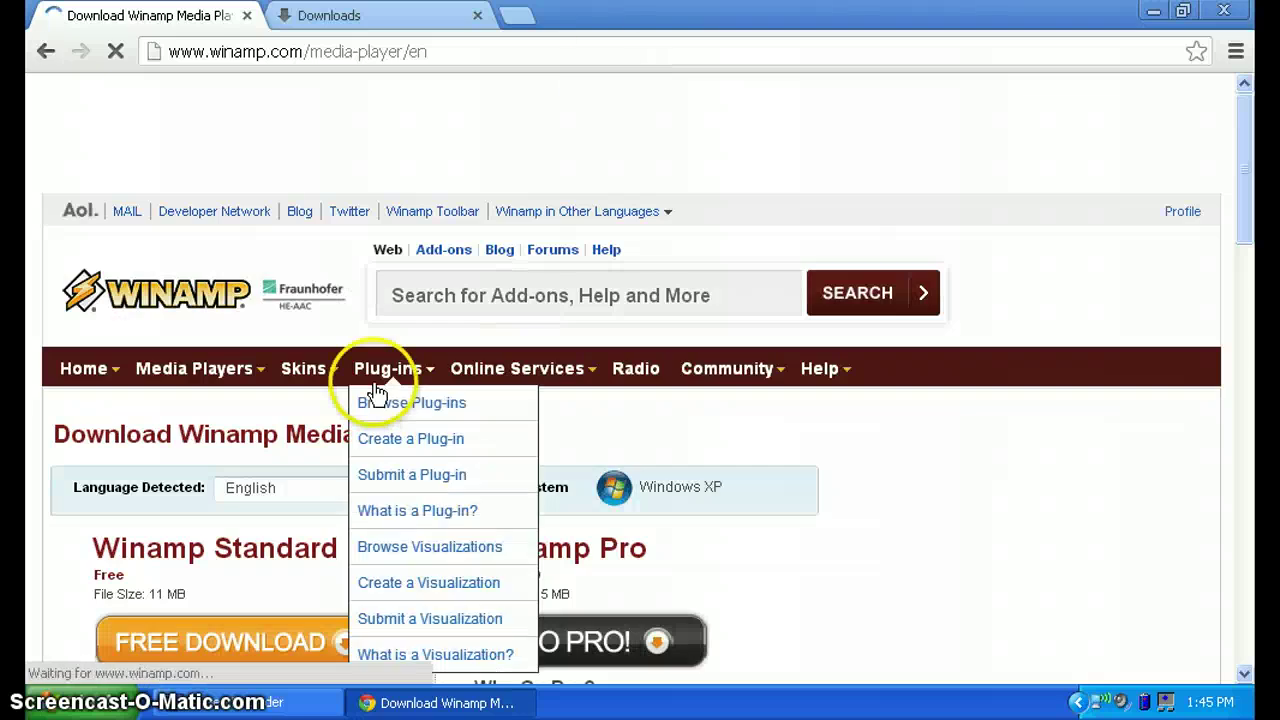
pyautogui.scroll(-7, 371, 398)
pyautogui.scroll(4, 215, 465)
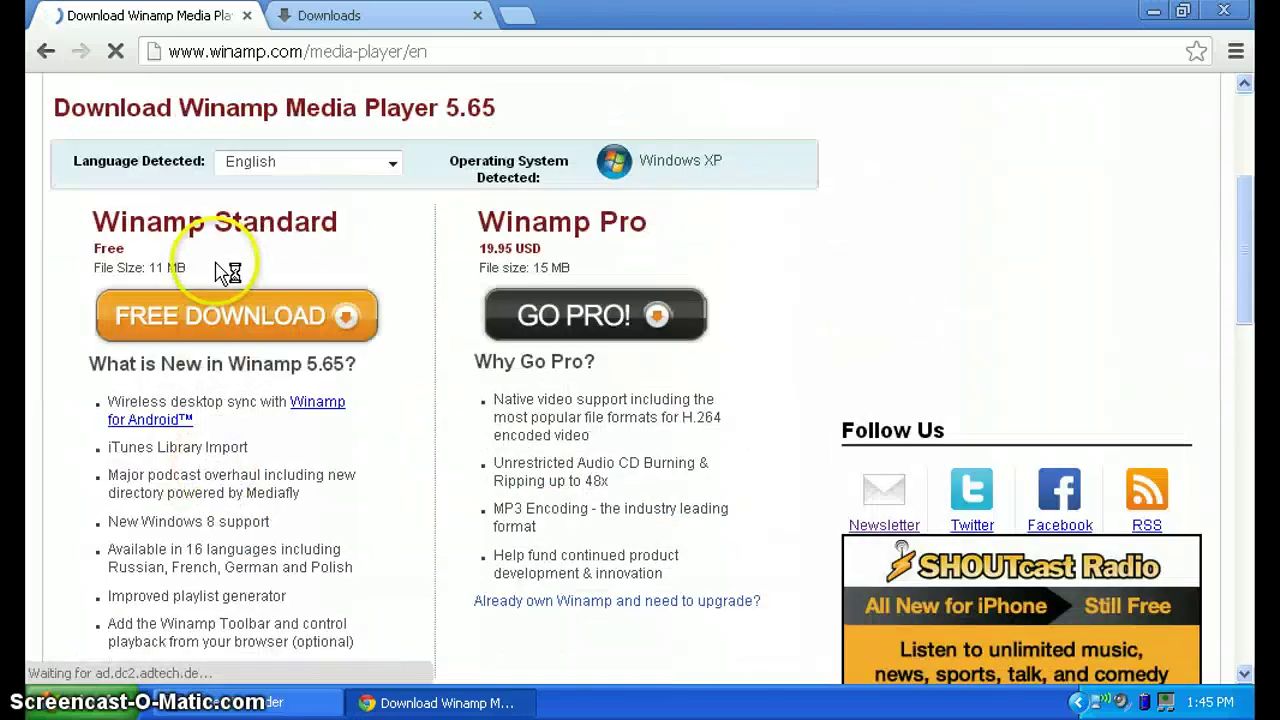
pyautogui.click(195, 315)
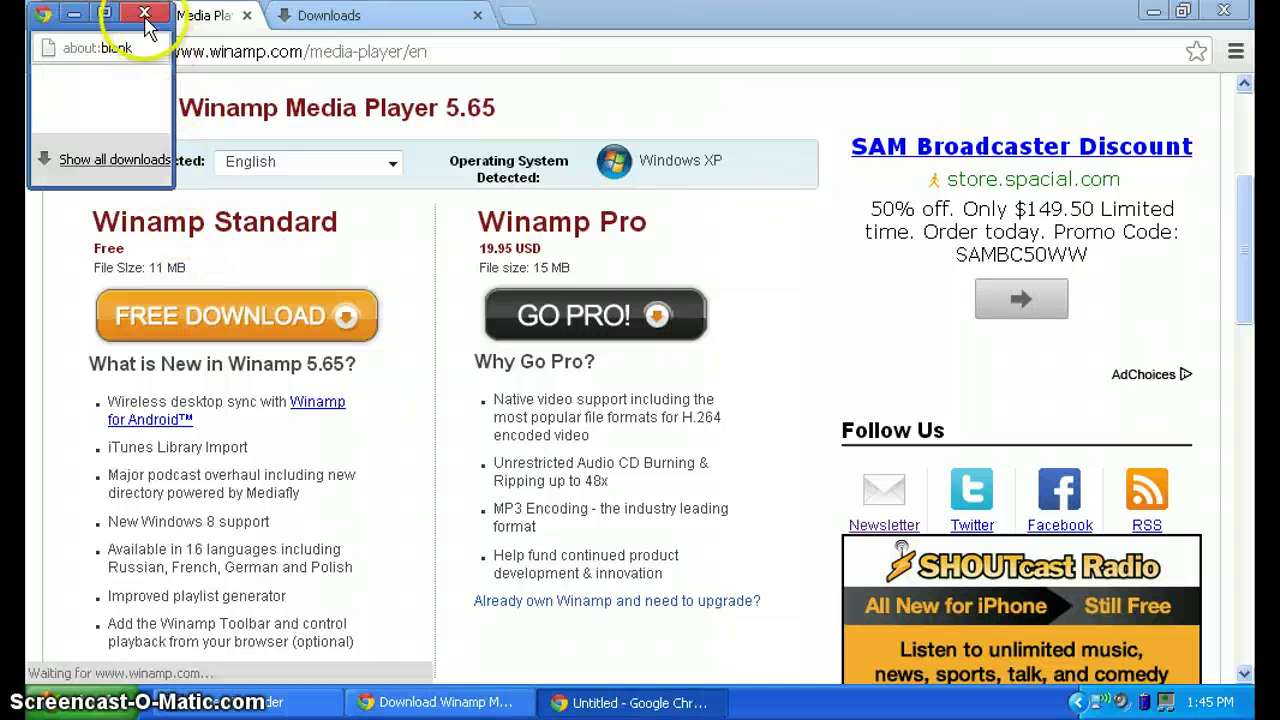
pyautogui.click(144, 12)
pyautogui.click(329, 15)
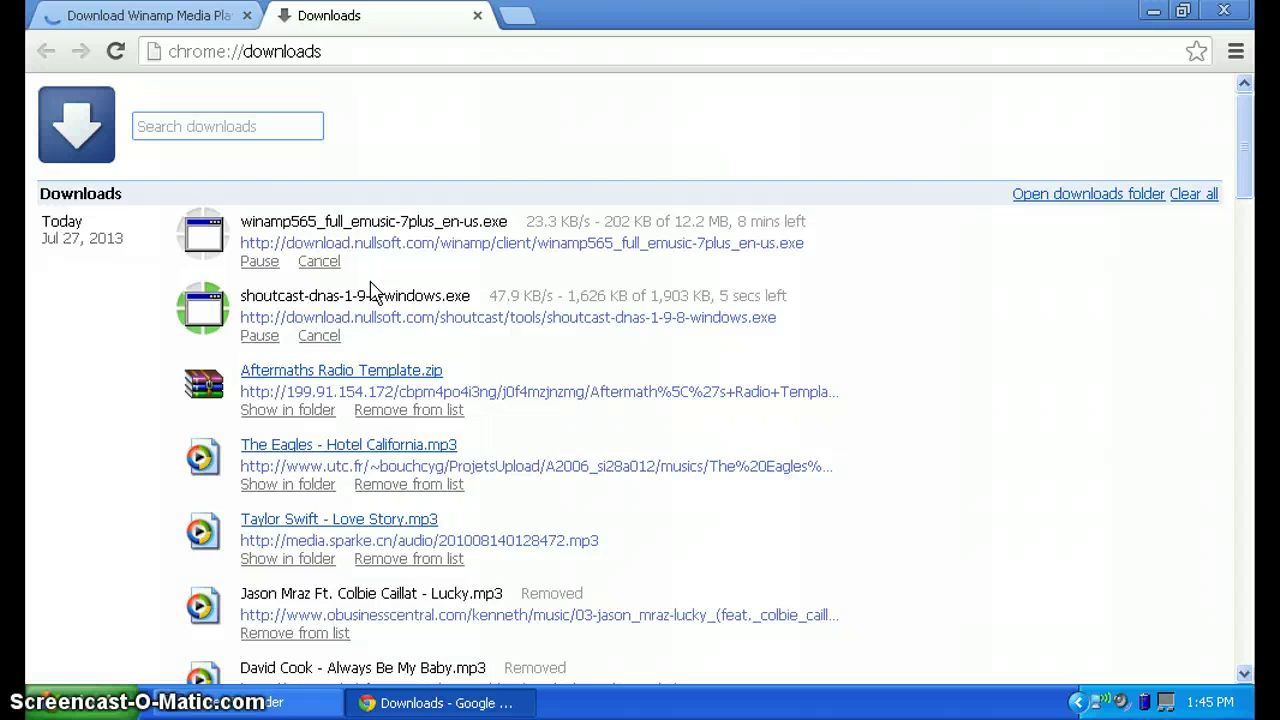
pyautogui.click(150, 15)
# Go to shoutcast.com's Broadcast Now! page and download the Windows SHOUTcast DSP 2.3.2 plug-in
pyautogui.click(285, 52)
pyautogui.press('BackSpace')
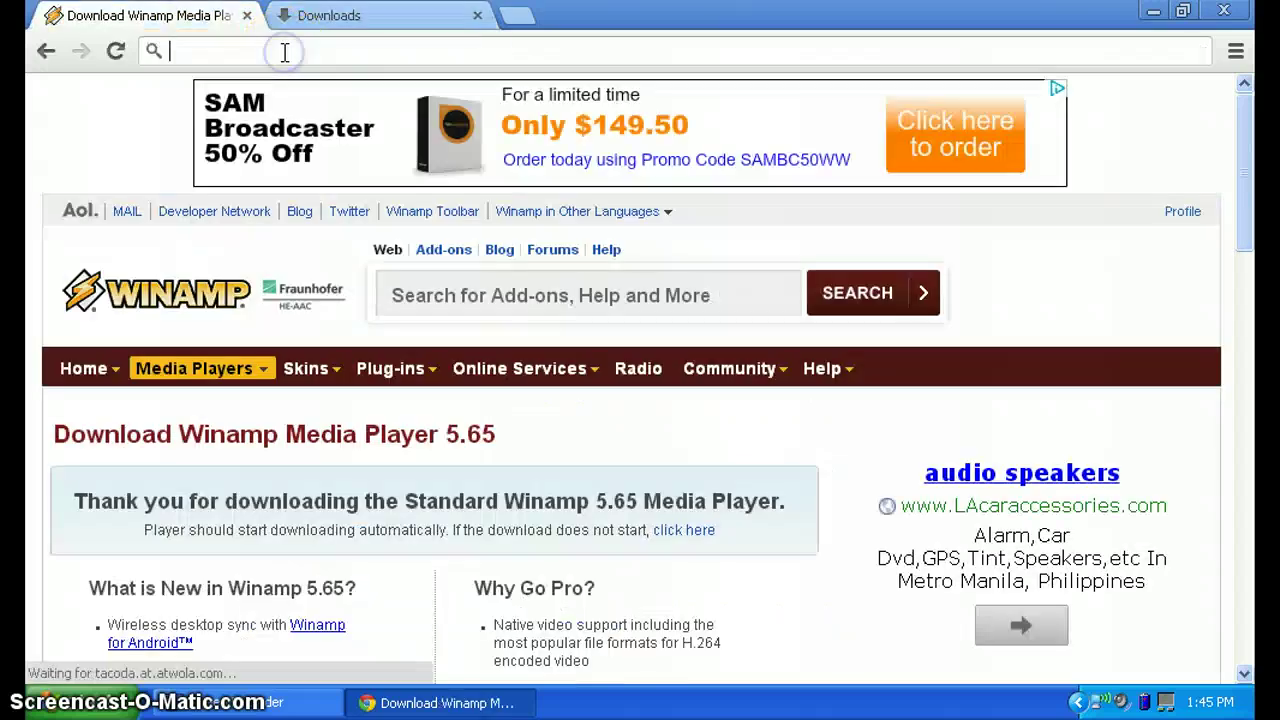
pyautogui.write('sh')
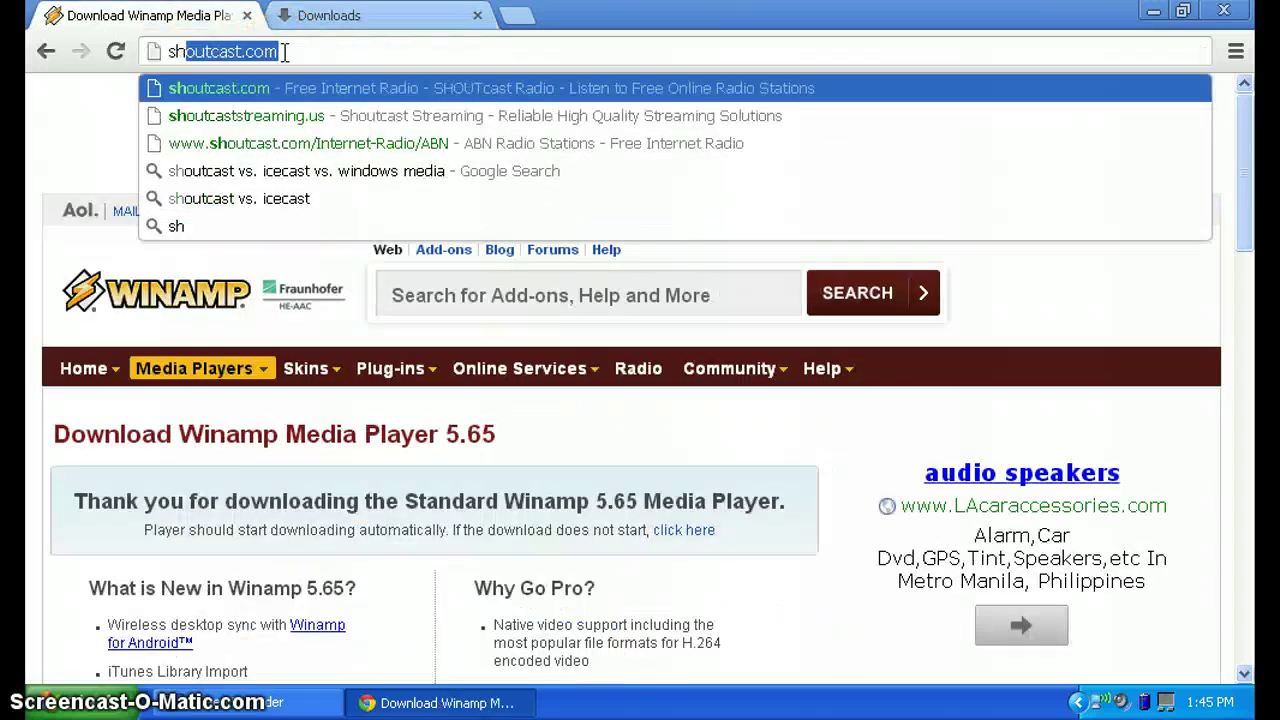
pyautogui.press('Return')
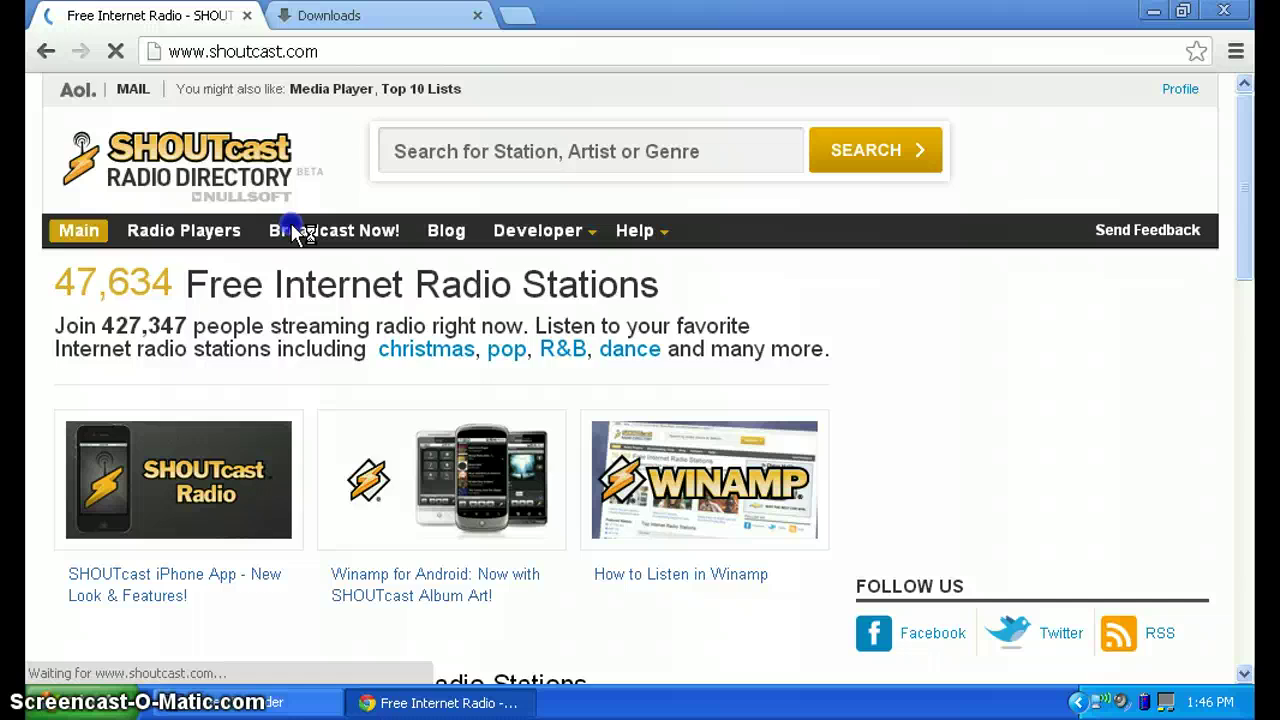
pyautogui.click(296, 240)
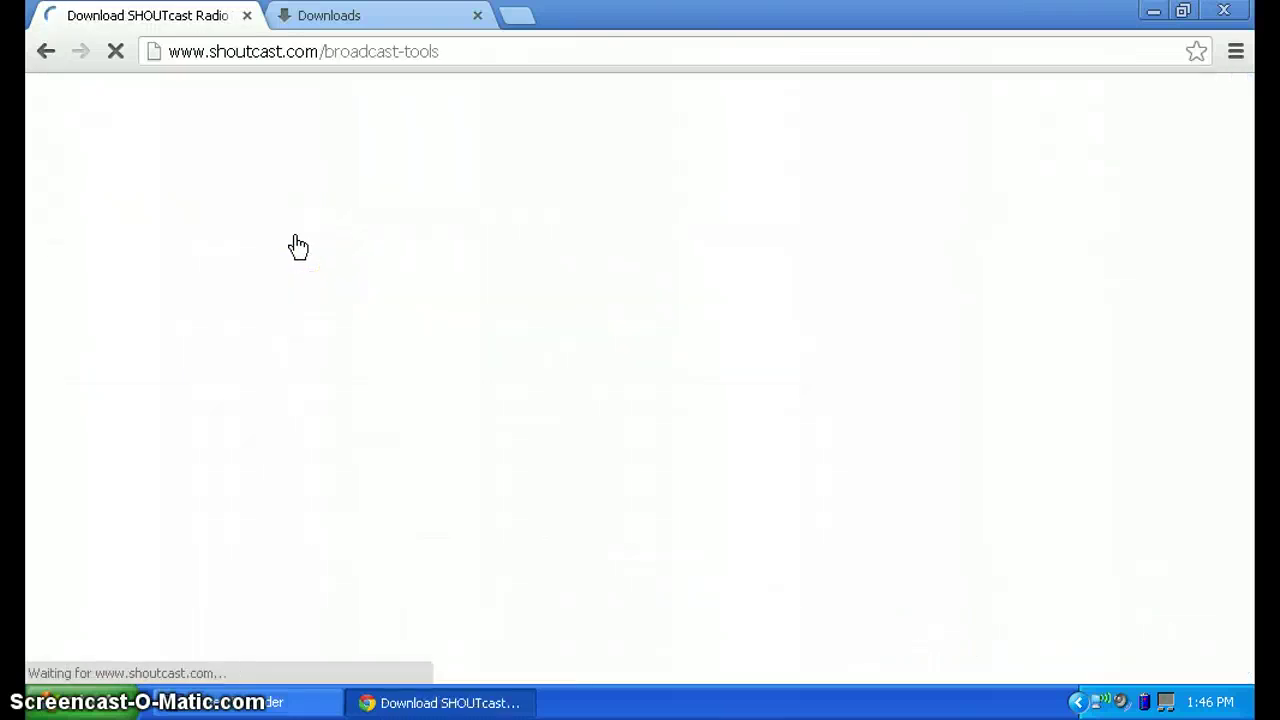
pyautogui.scroll(-2, 330, 350)
pyautogui.scroll(-20, 360, 403)
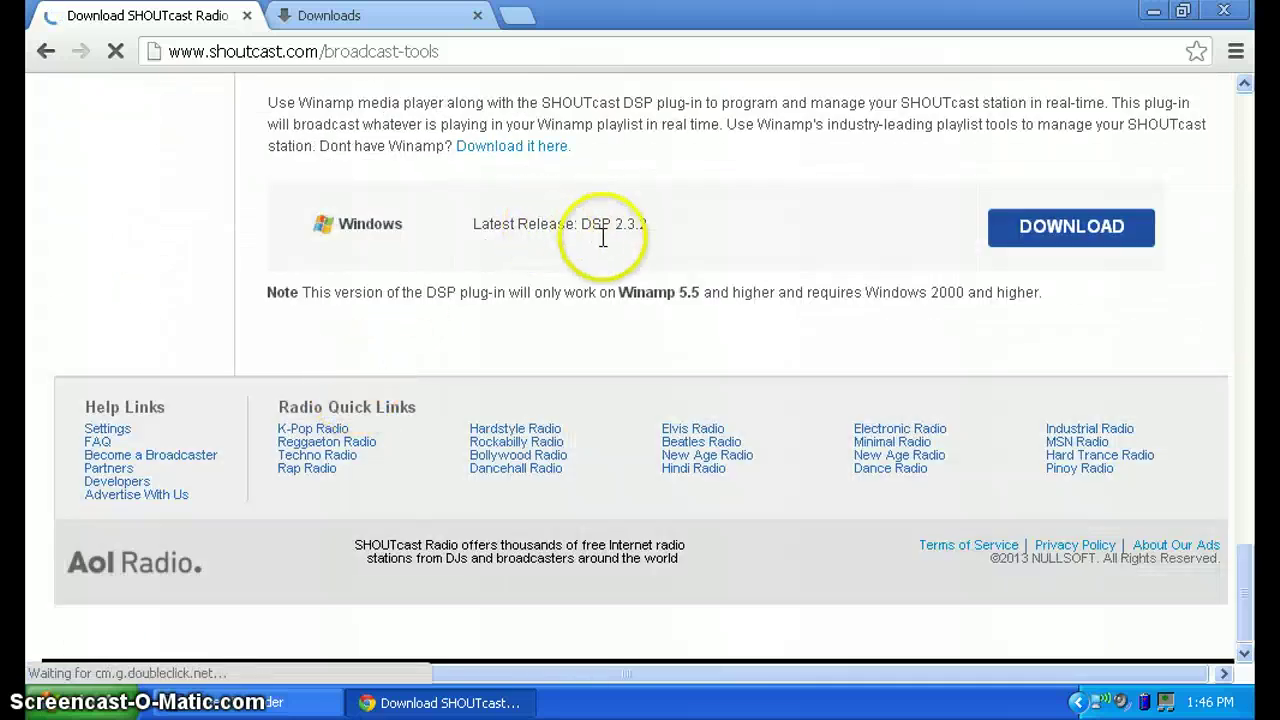
pyautogui.click(1021, 241)
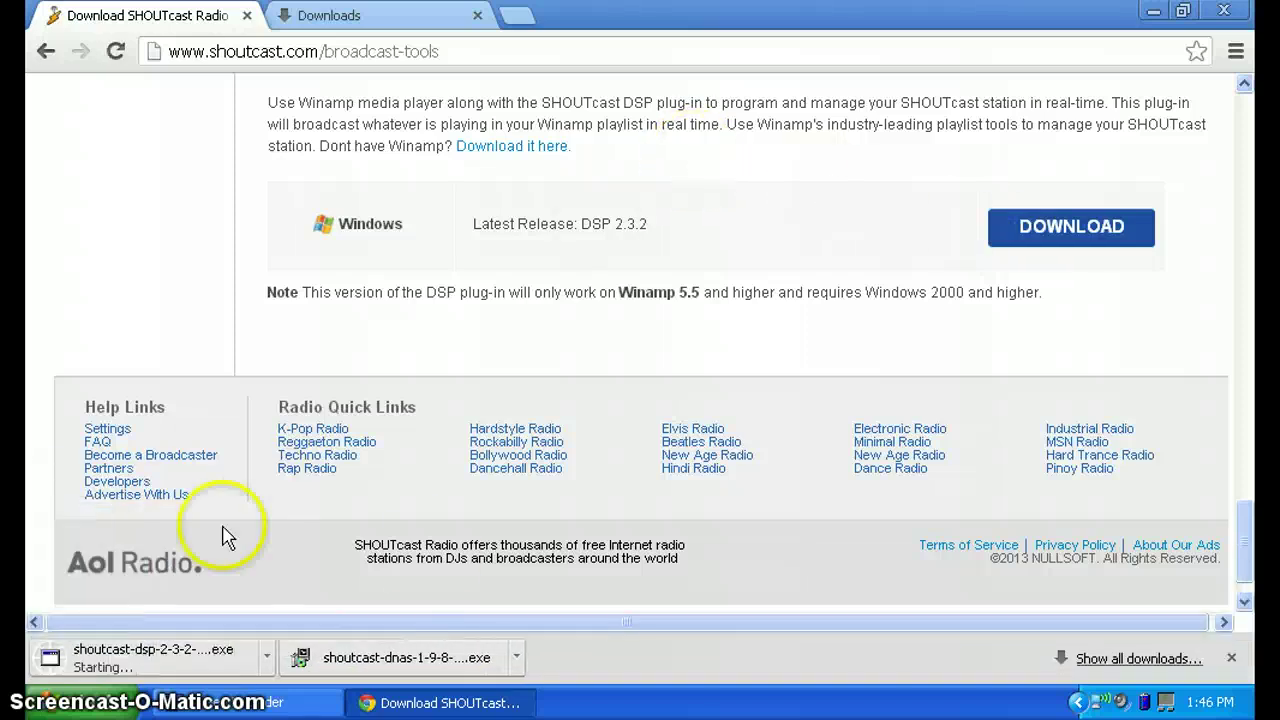
# Show all downloads, close the SHOUTcast tab, and run shoutcast-dnas-1-9-8-windows.exe
pyautogui.click(1163, 657)
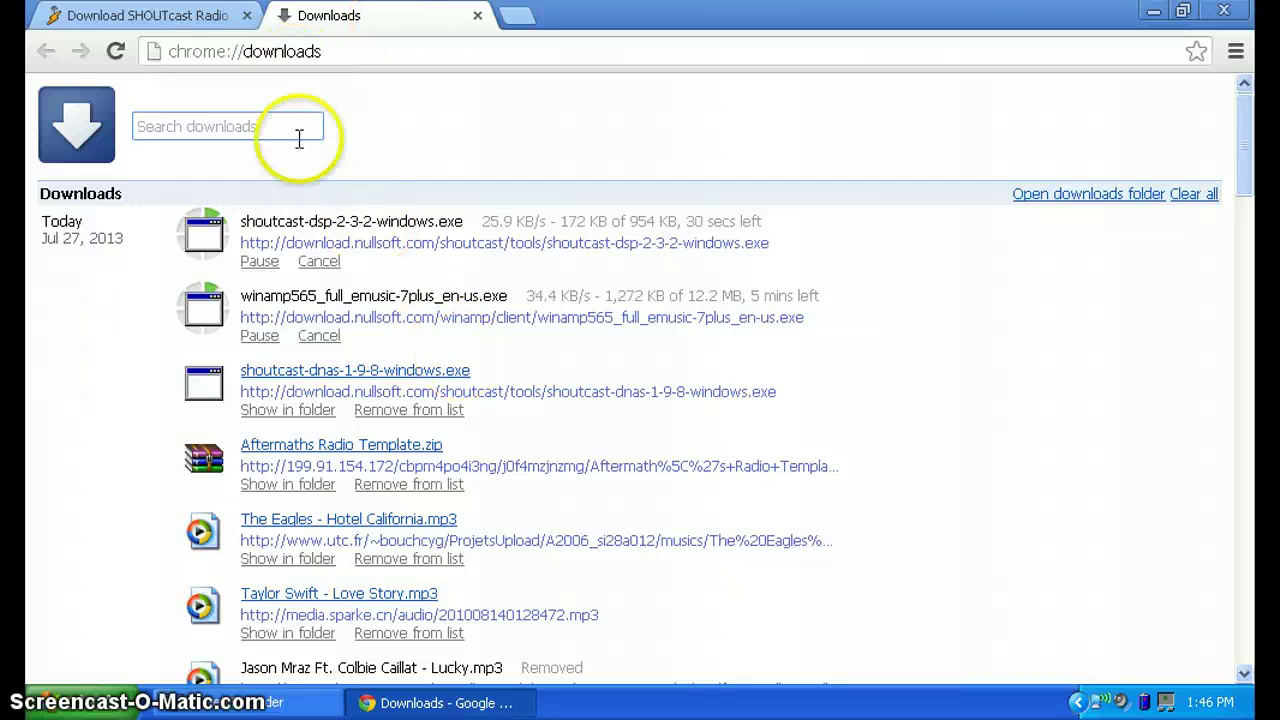
pyautogui.click(246, 17)
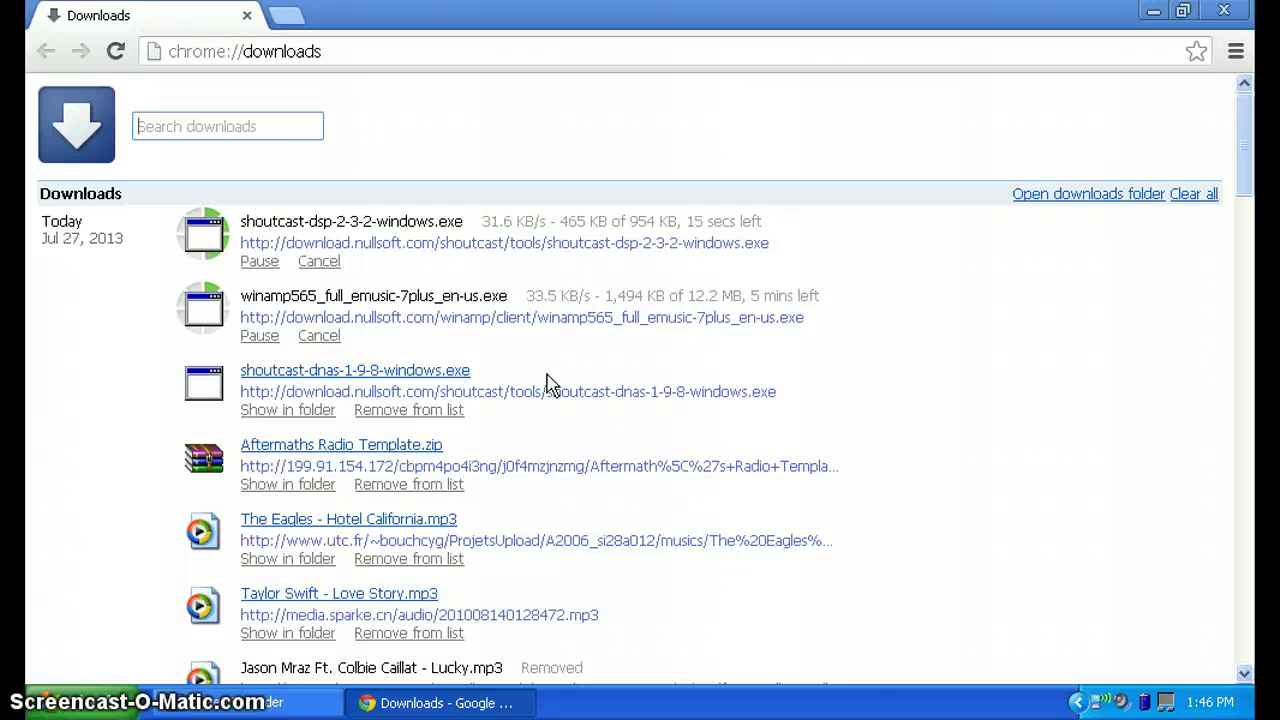
pyautogui.click(403, 302)
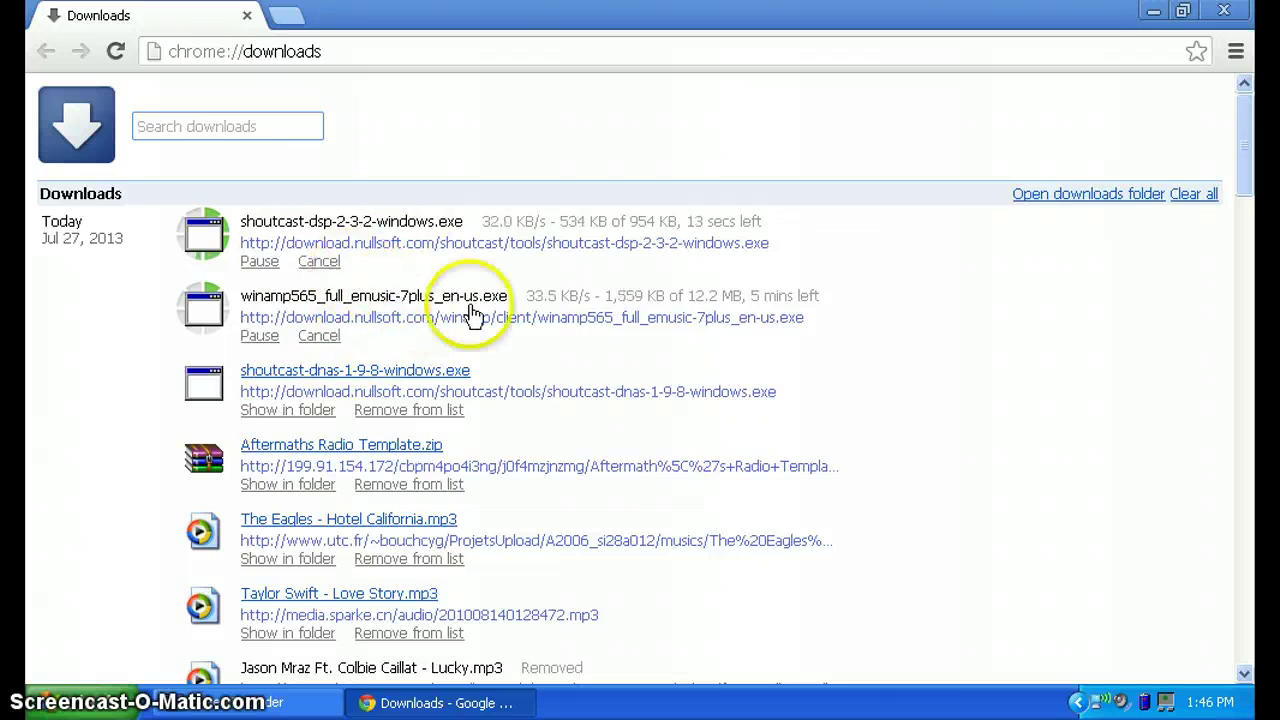
pyautogui.click(300, 705)
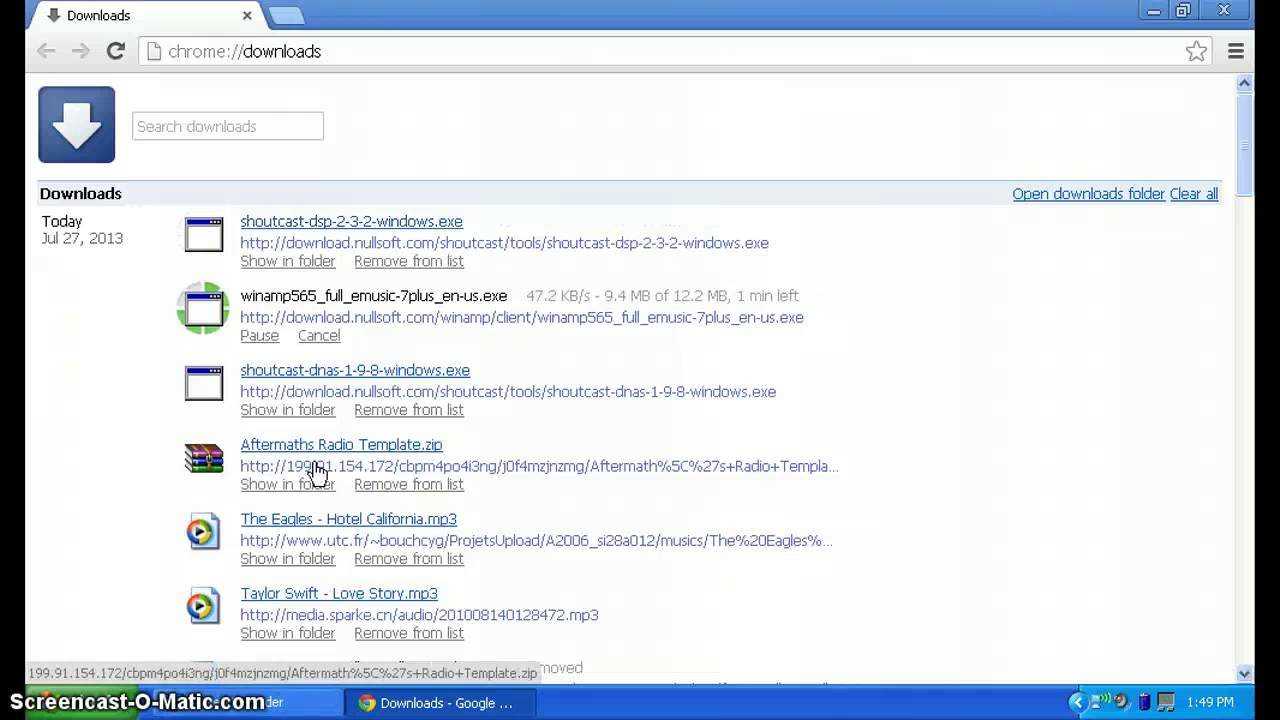
pyautogui.click(348, 338)
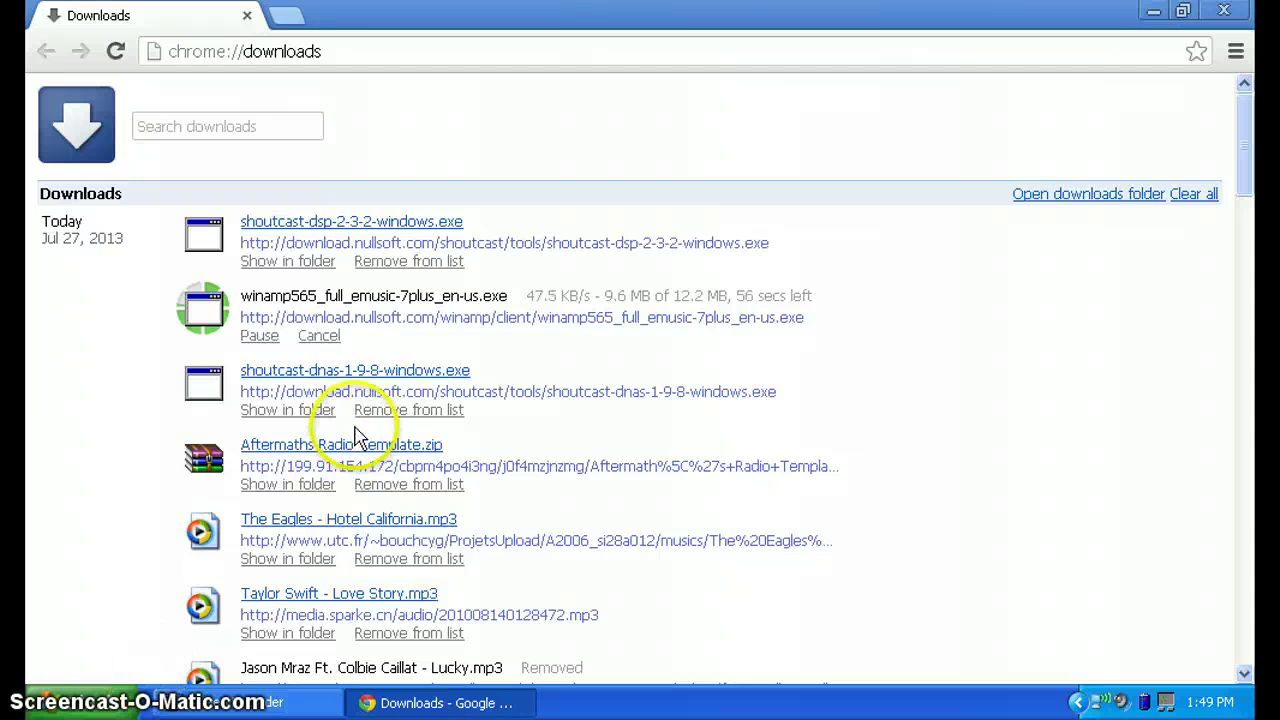
pyautogui.click(277, 381)
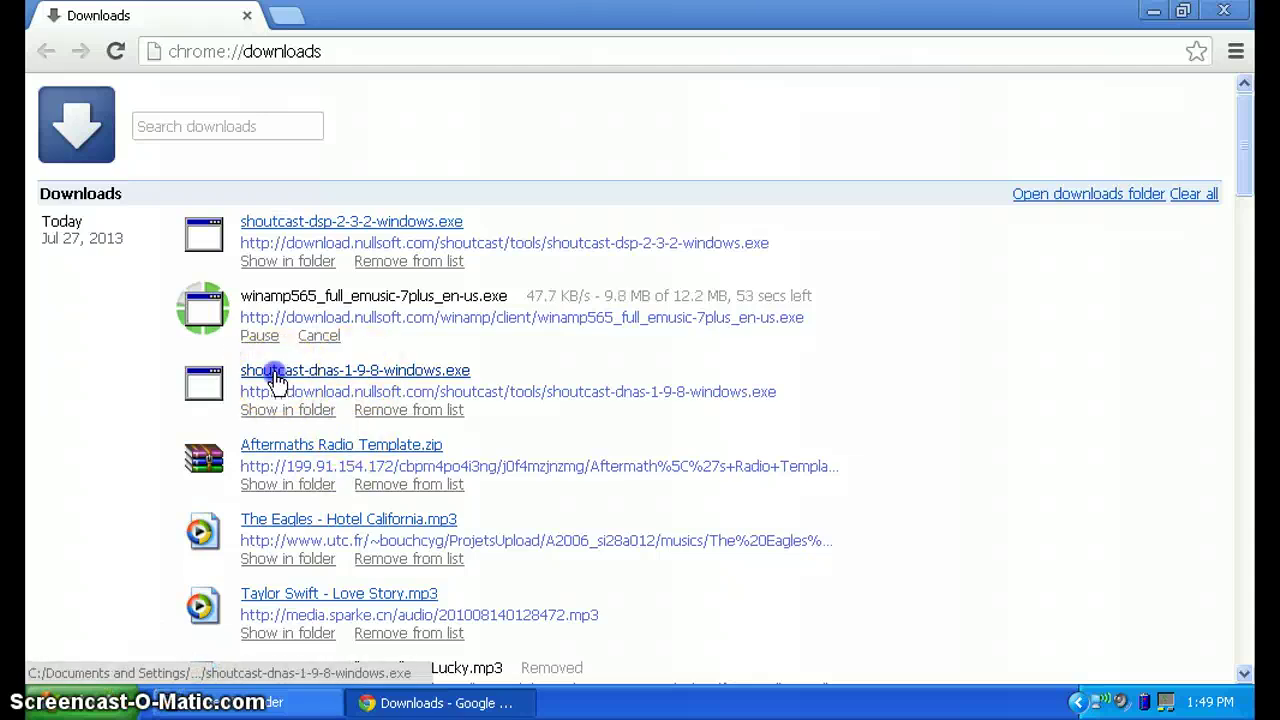
# Install SHOUTcast DNAS 1.9.8 into C:\Program Files\SHOUTcast and close the README
pyautogui.click(717, 375)
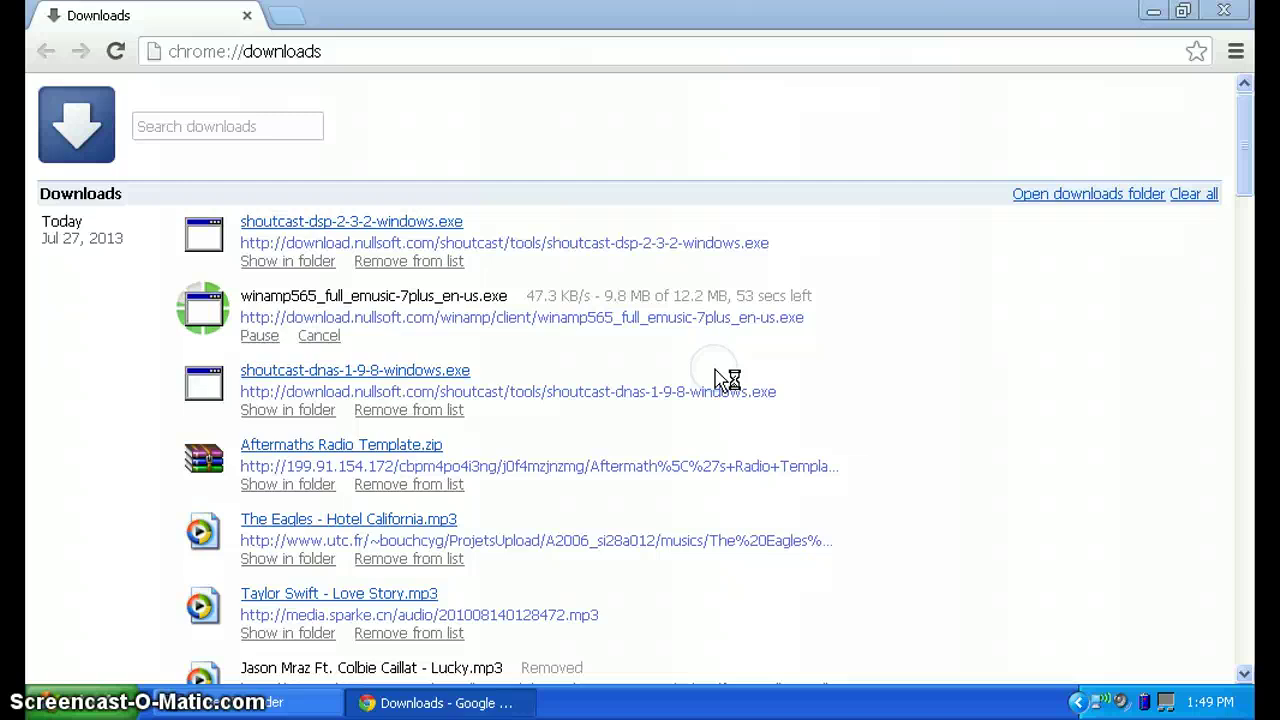
pyautogui.click(834, 490)
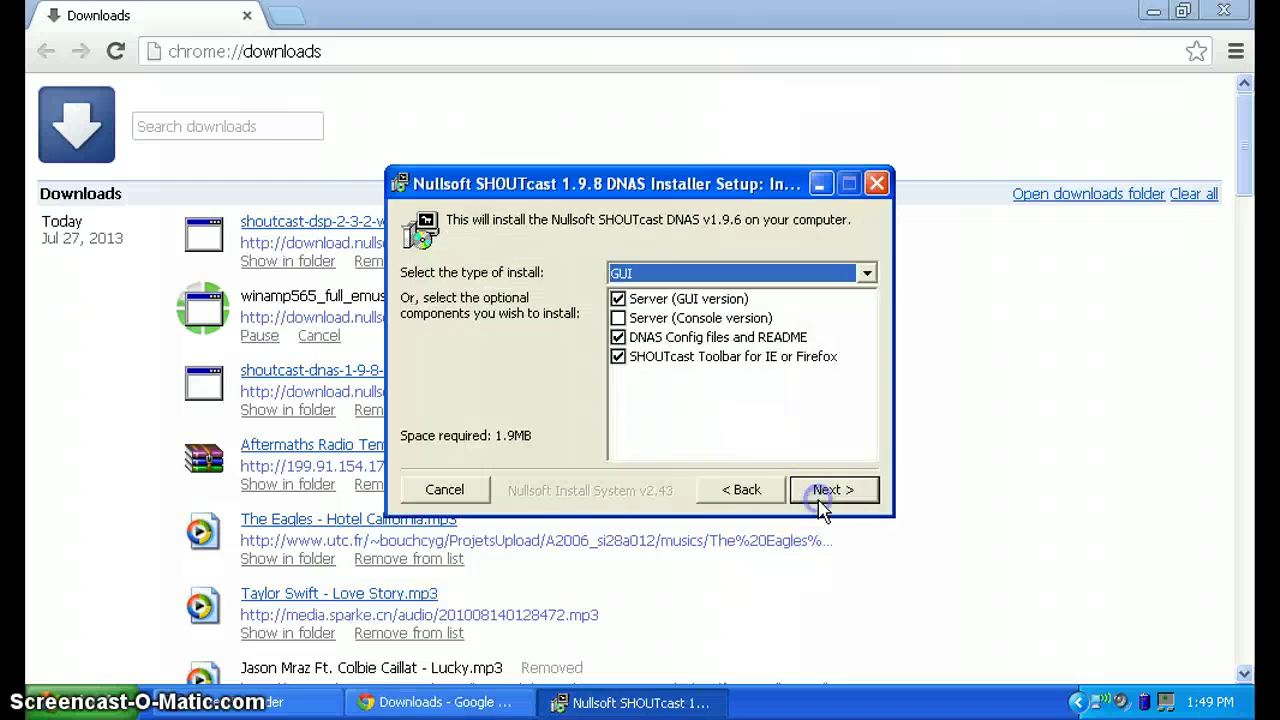
pyautogui.click(625, 357)
pyautogui.click(848, 494)
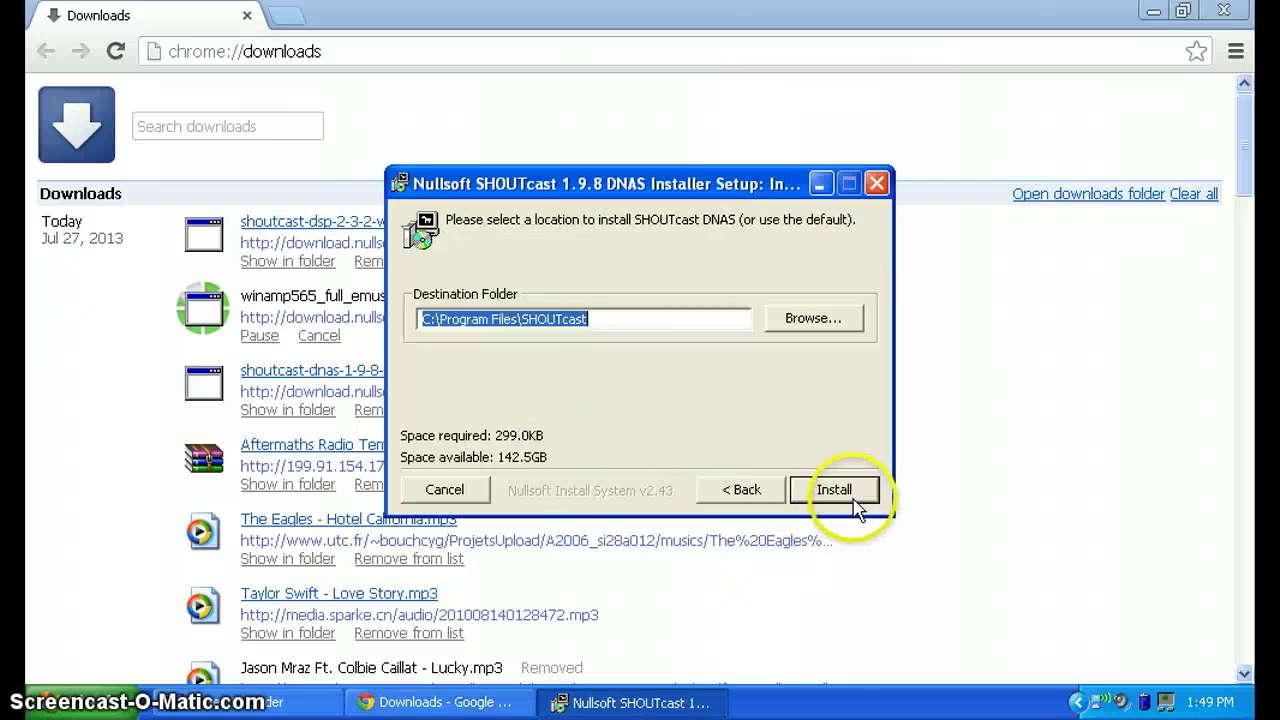
pyautogui.click(745, 489)
pyautogui.click(837, 491)
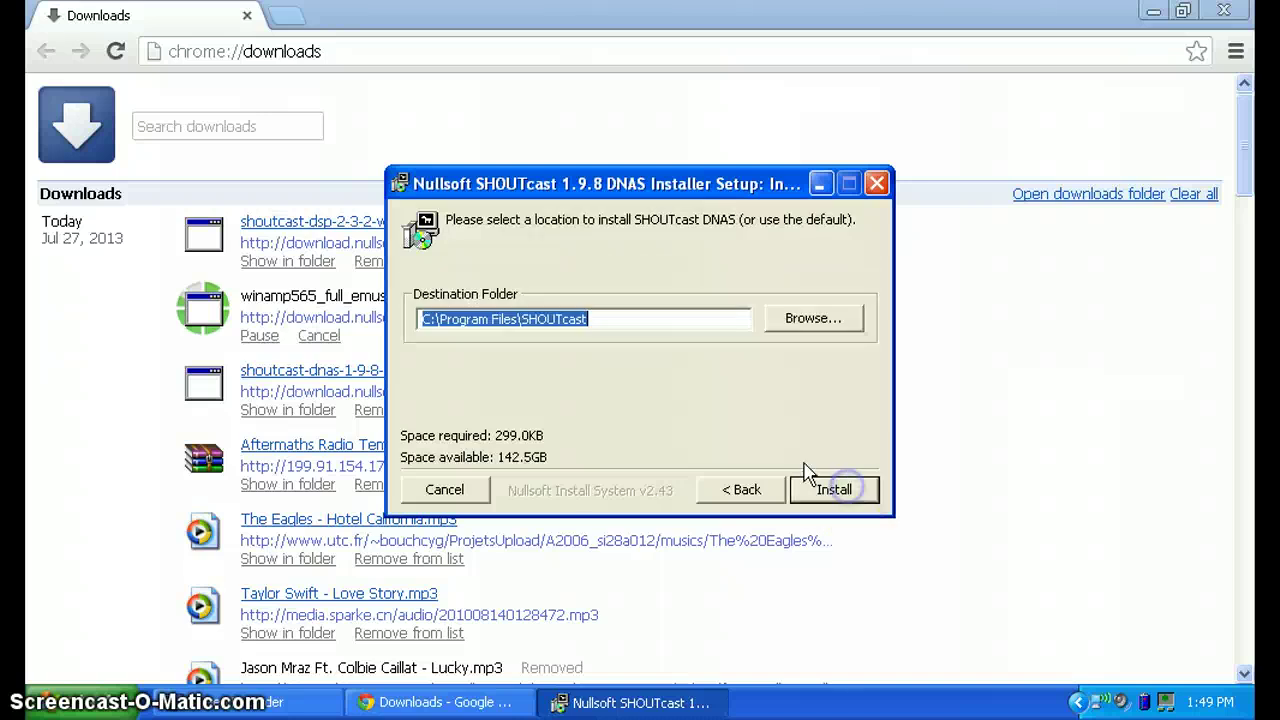
pyautogui.click(834, 490)
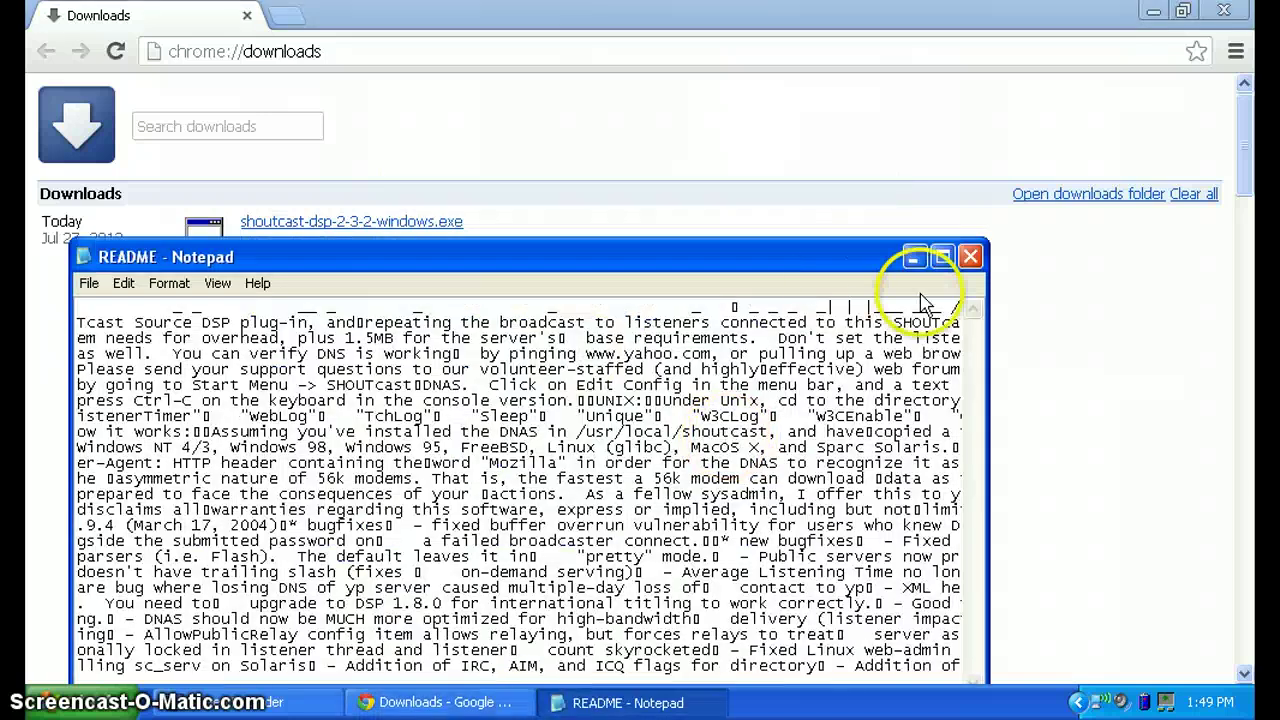
pyautogui.click(974, 258)
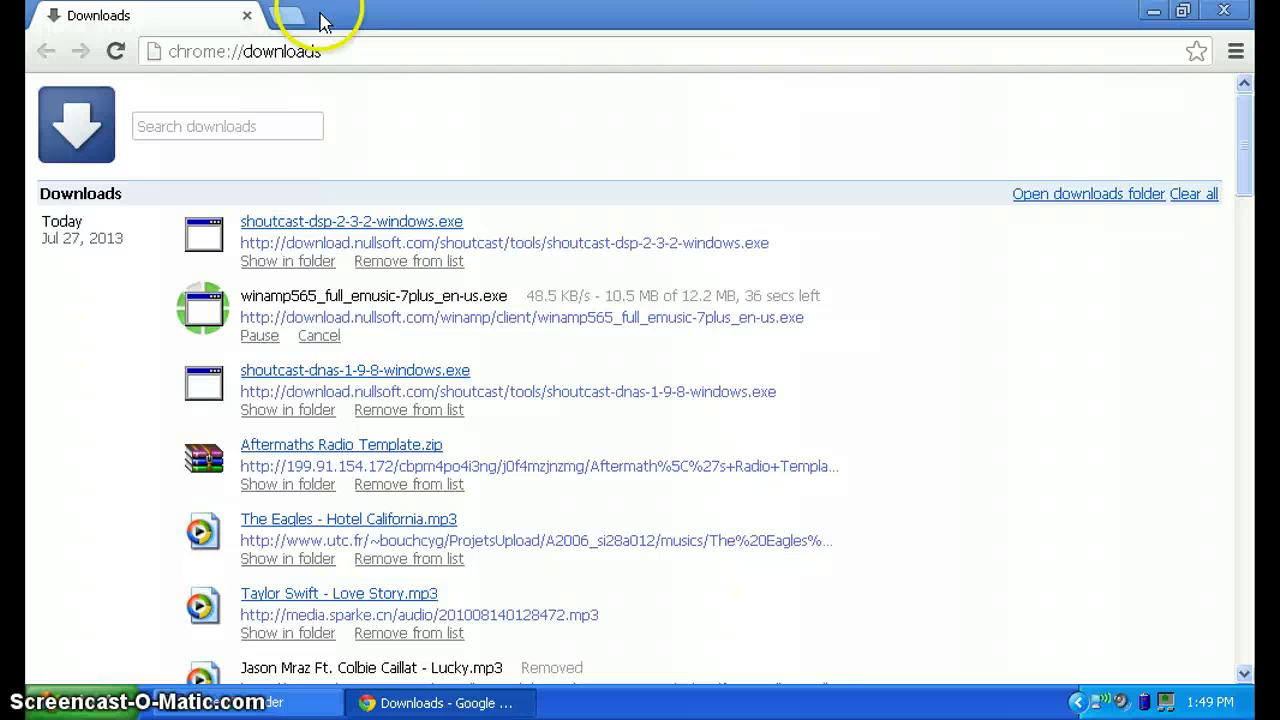
# Open the Tenda router admin at 192.168.0.1 and go to its Virtual server port forwarding page
pyautogui.click(285, 16)
pyautogui.write('192')
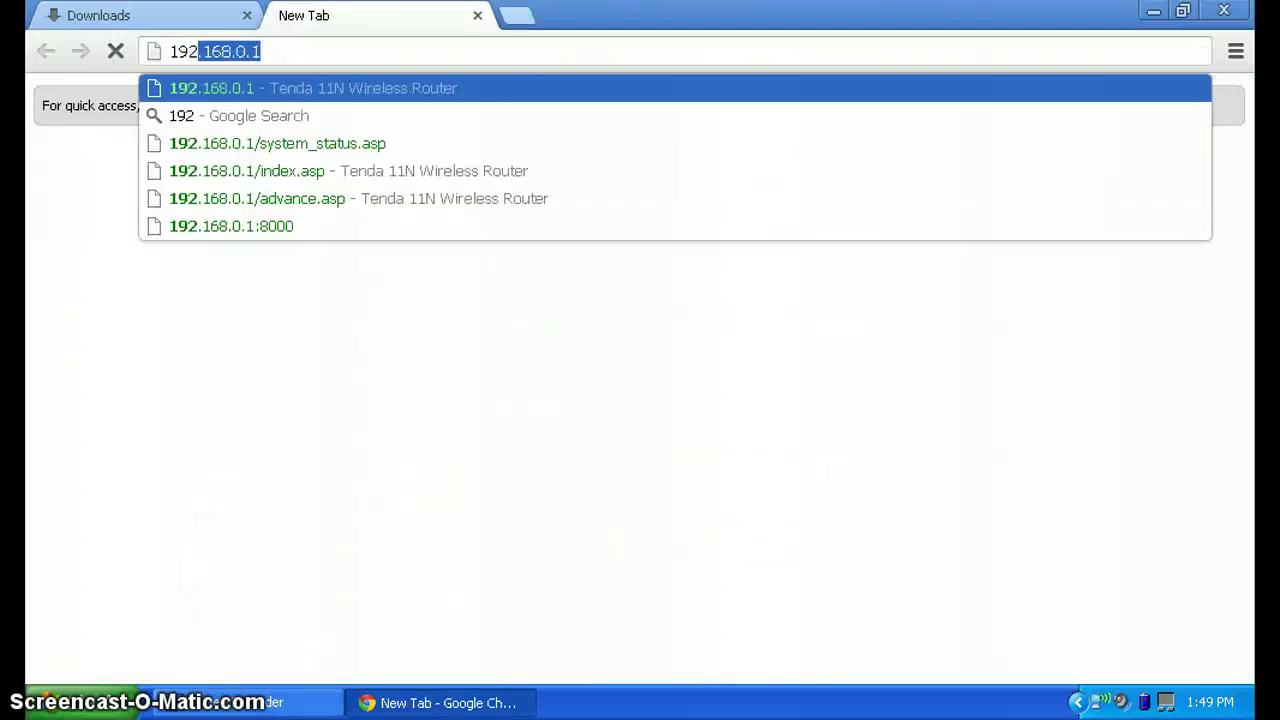
pyautogui.press('Return')
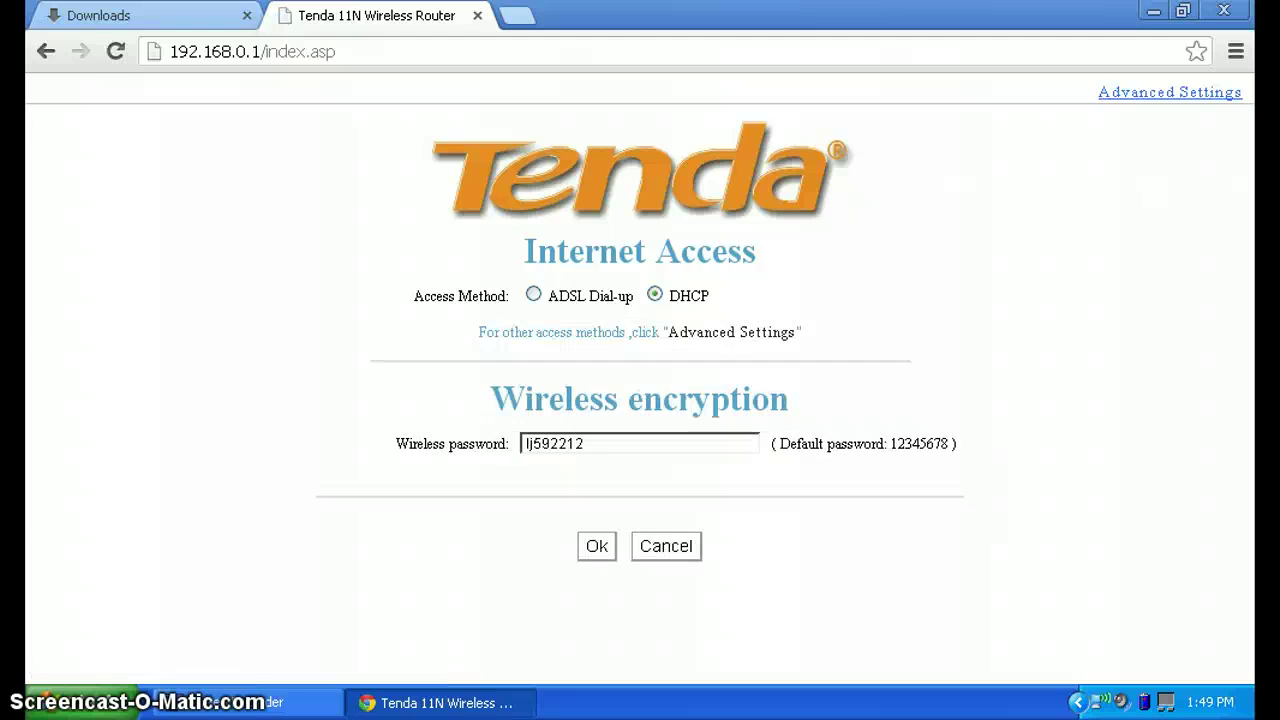
pyautogui.click(703, 336)
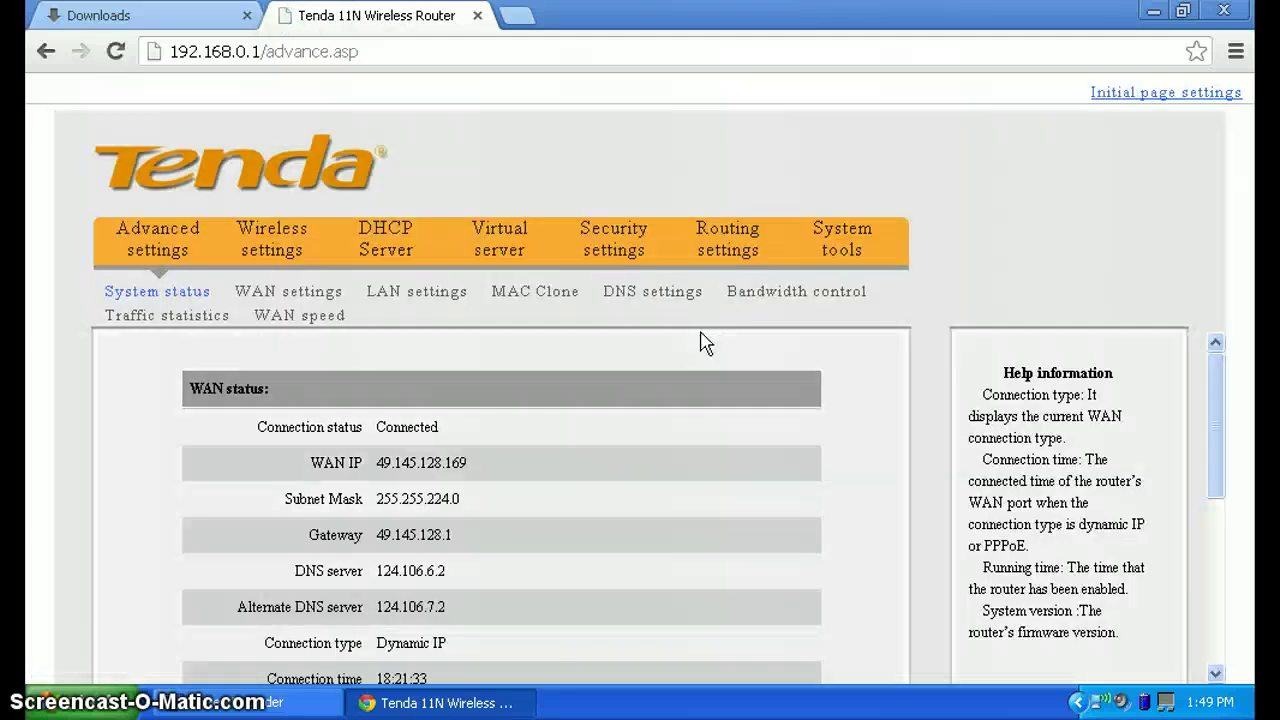
pyautogui.click(484, 230)
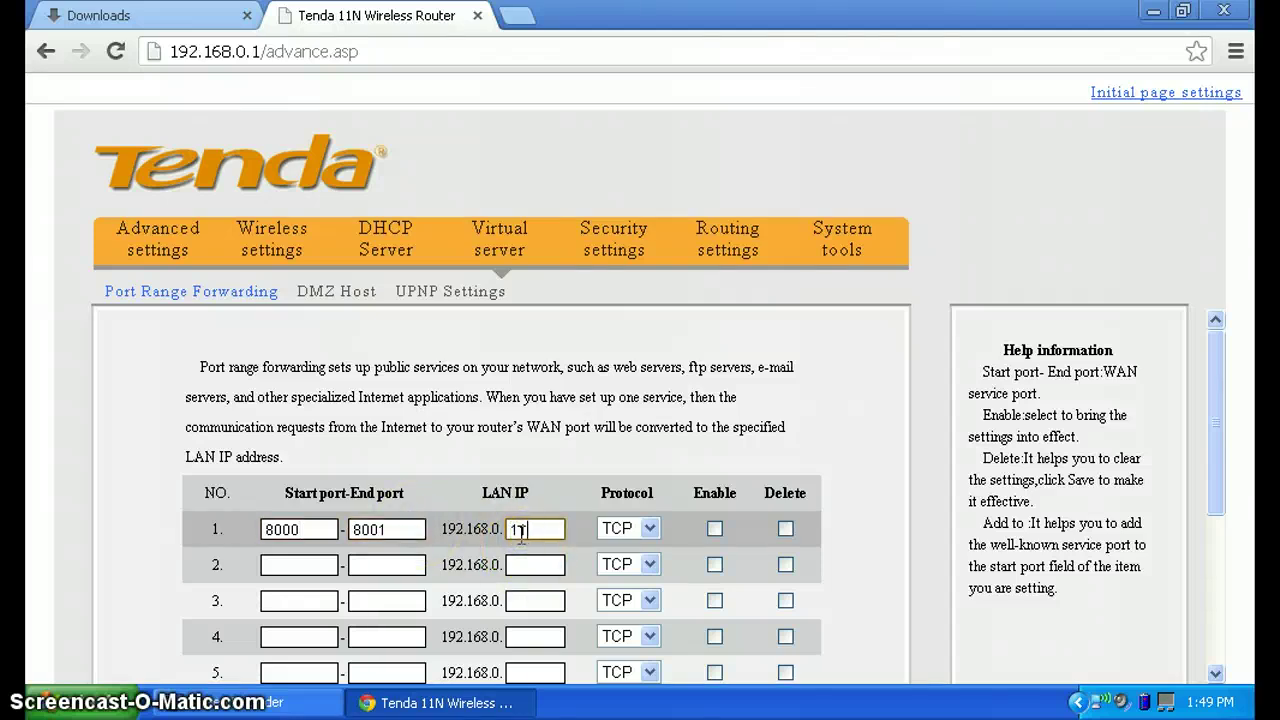
# Set rule 1's protocol to Both and enable the rule
pyautogui.click(620, 538)
pyautogui.click(620, 606)
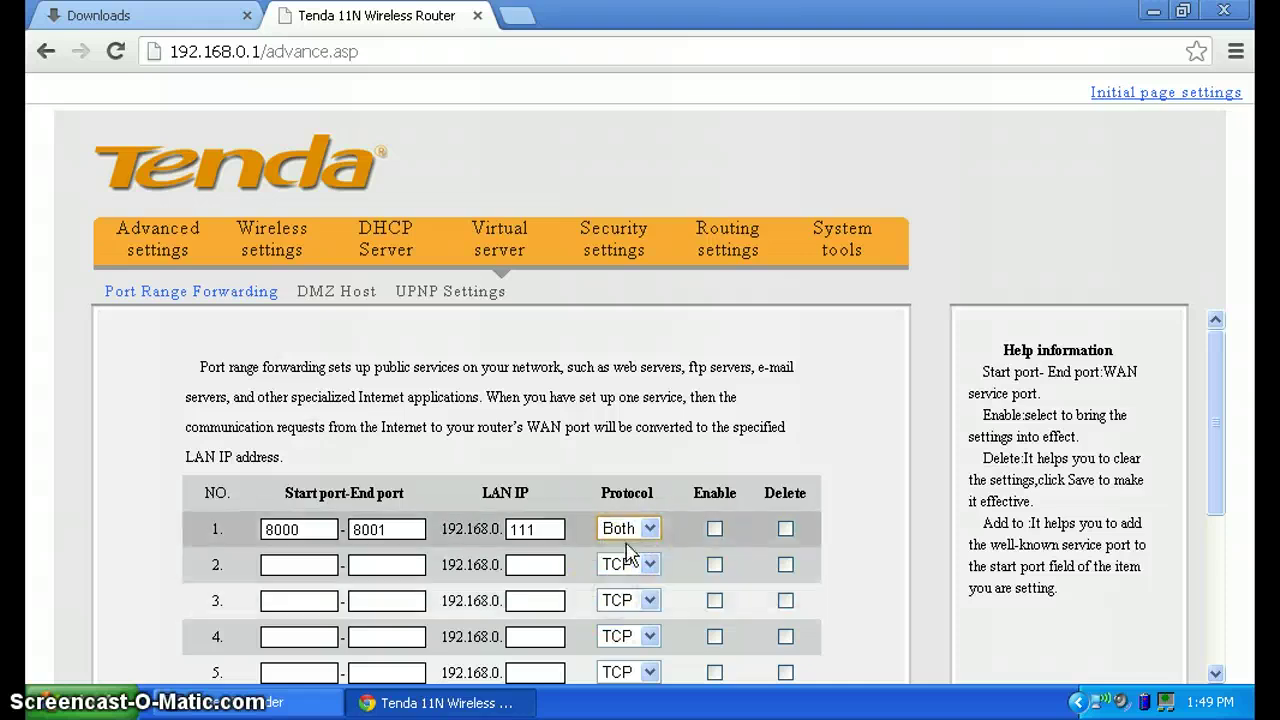
pyautogui.click(714, 528)
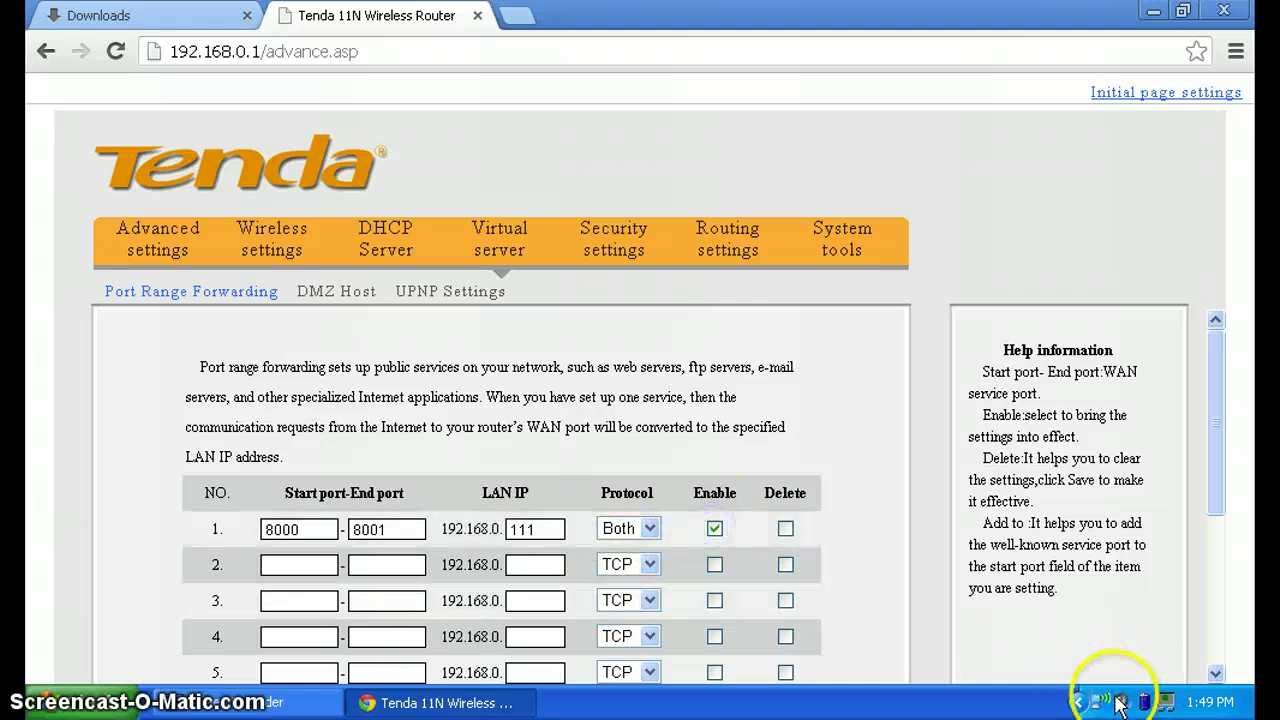
pyautogui.rightClick(1092, 699)
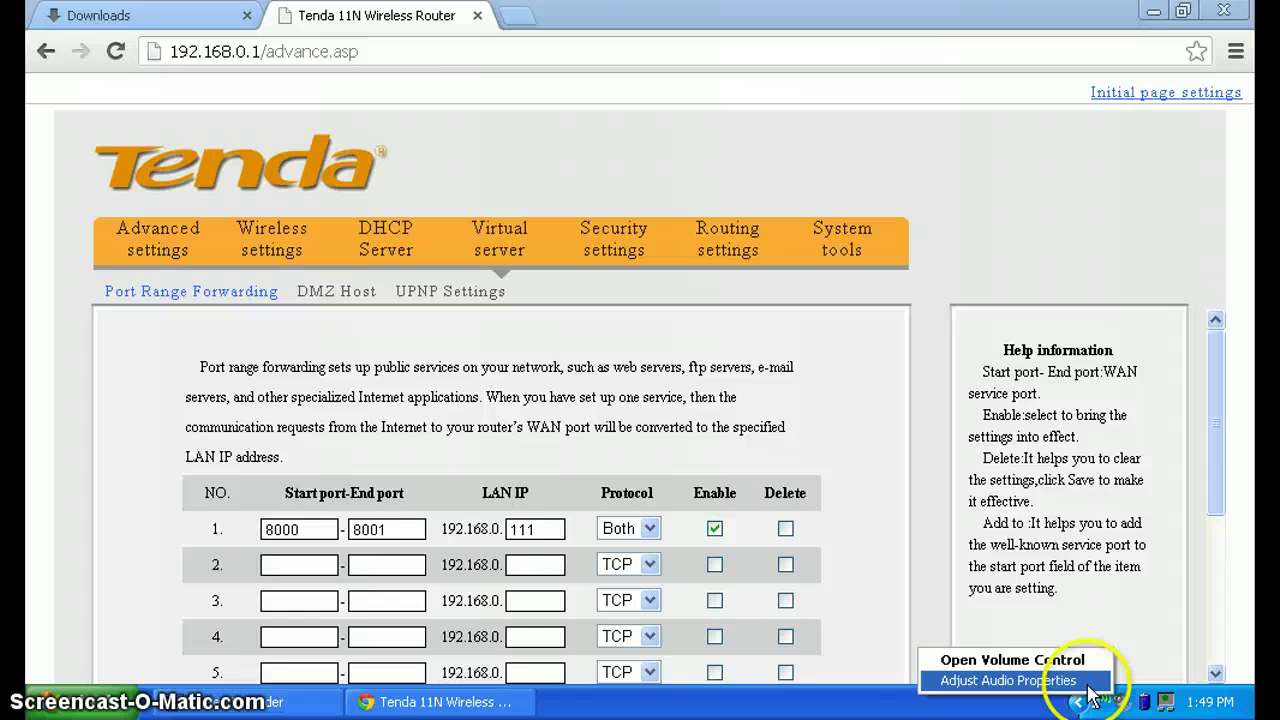
pyautogui.click(1074, 668)
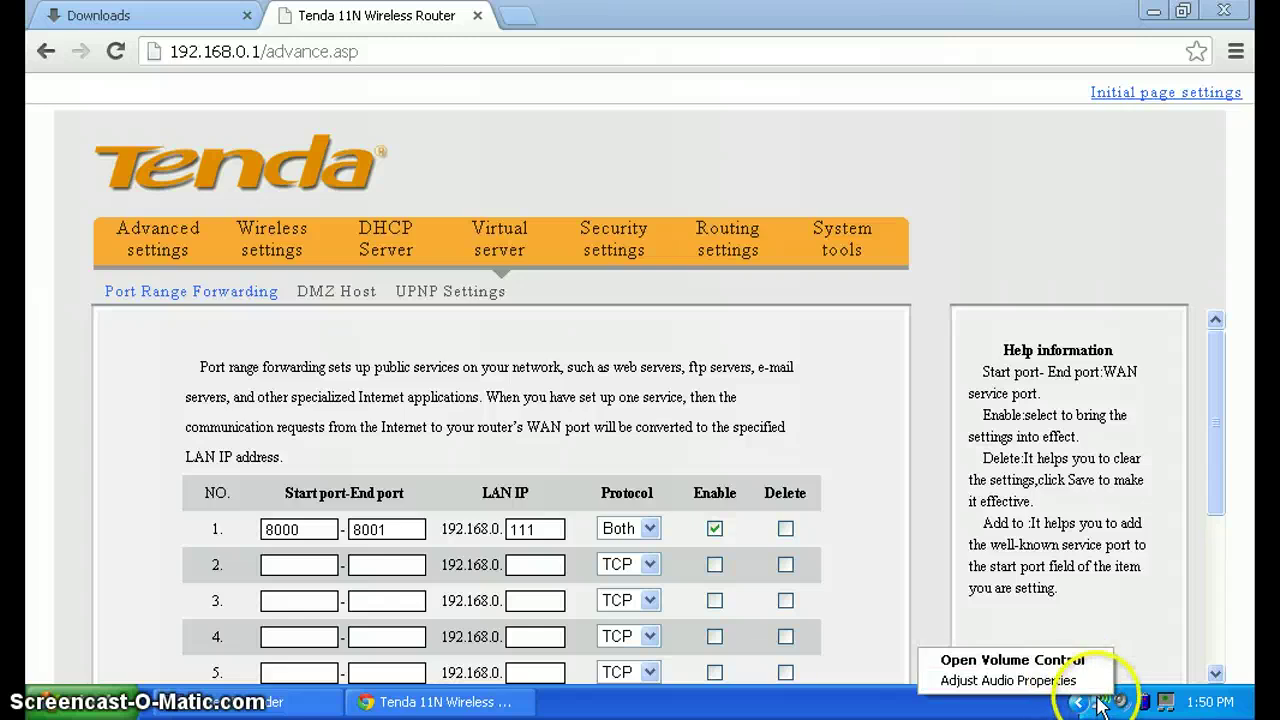
pyautogui.rightClick(1099, 700)
pyautogui.click(1003, 574)
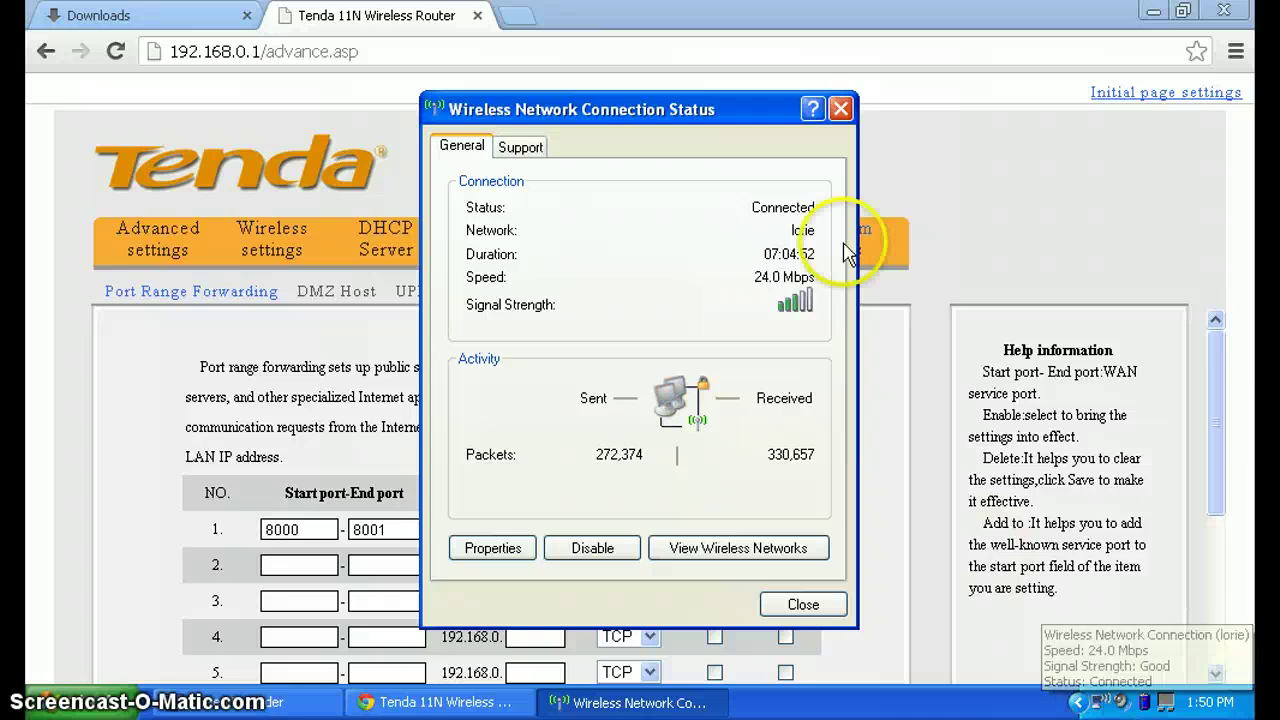
pyautogui.click(738, 550)
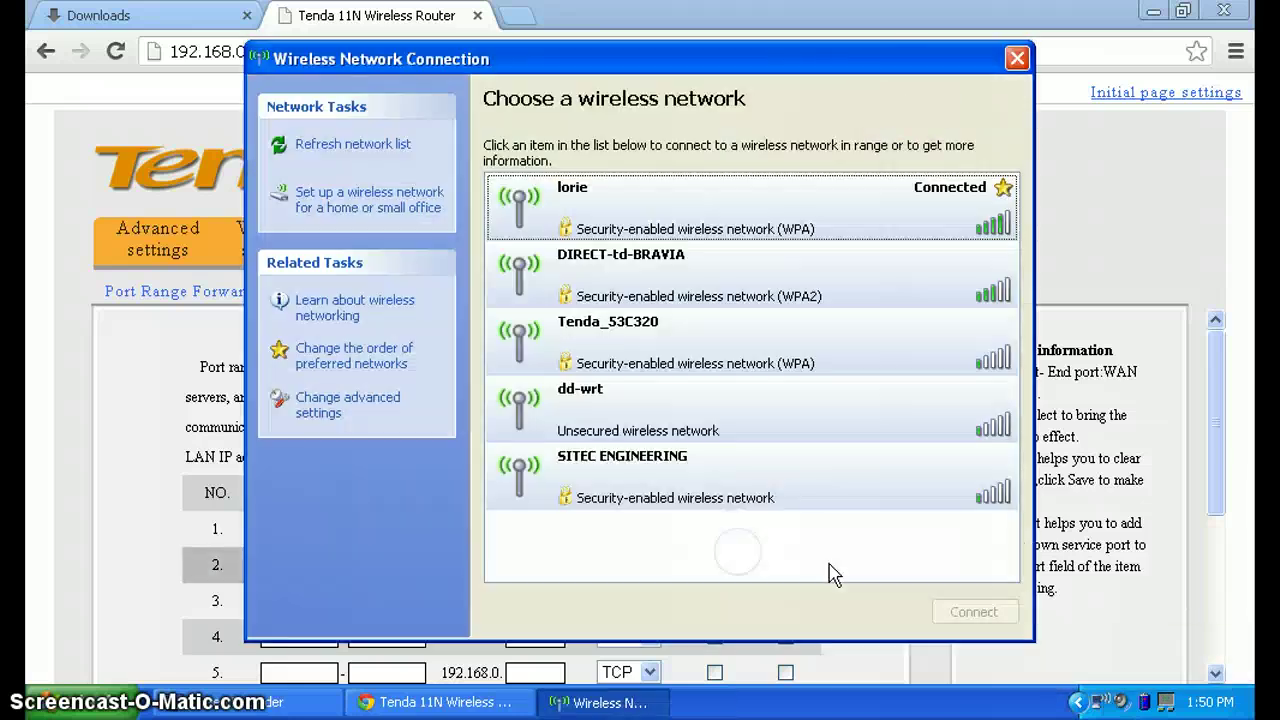
pyautogui.click(757, 257)
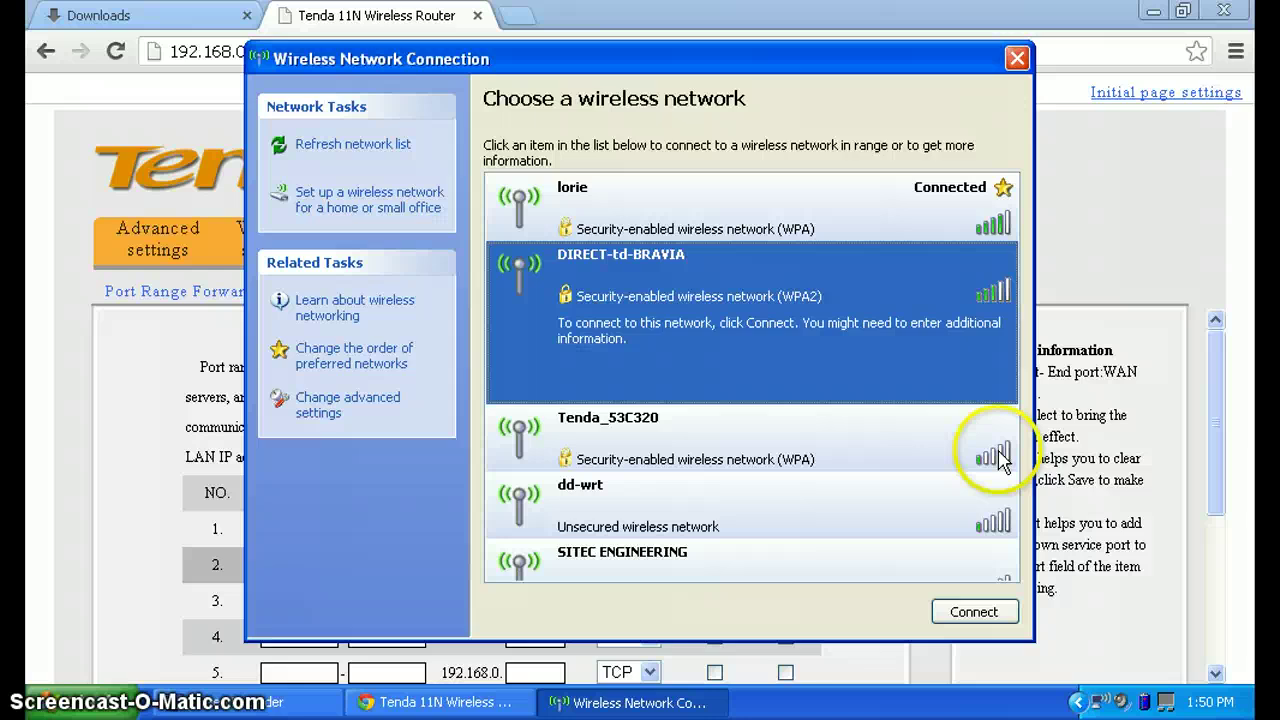
pyautogui.click(1016, 57)
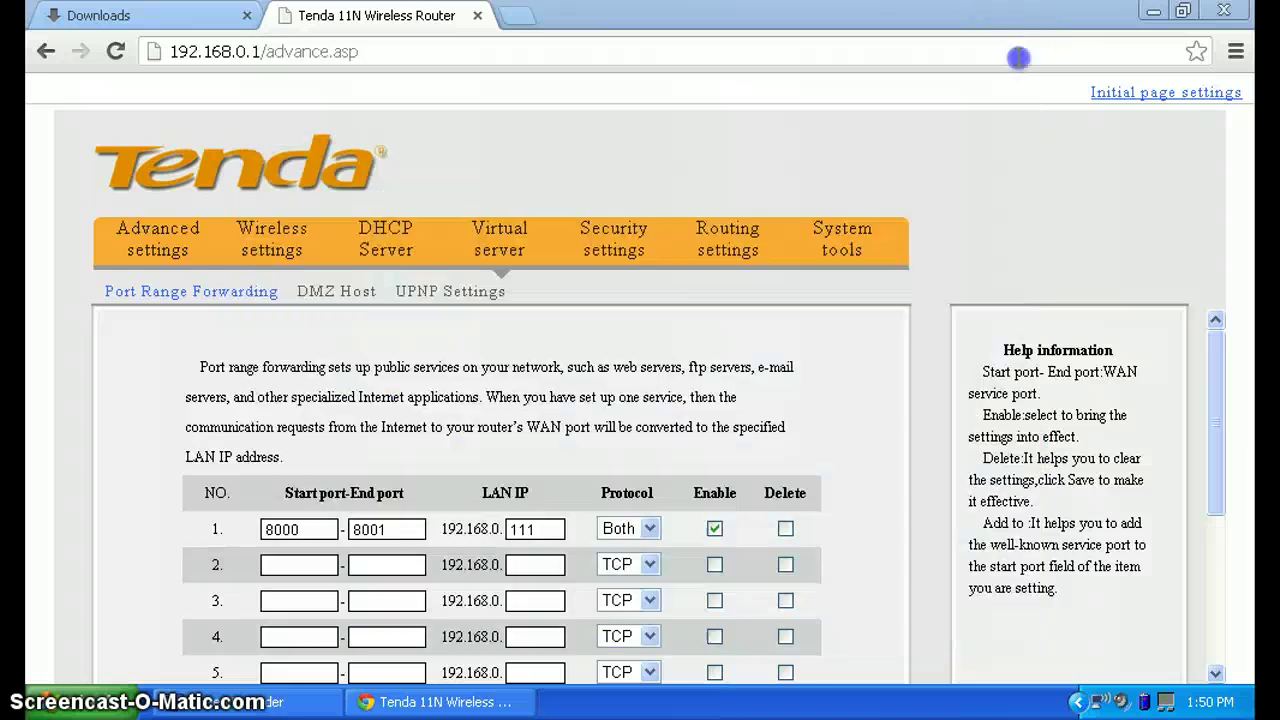
pyautogui.rightClick(1104, 711)
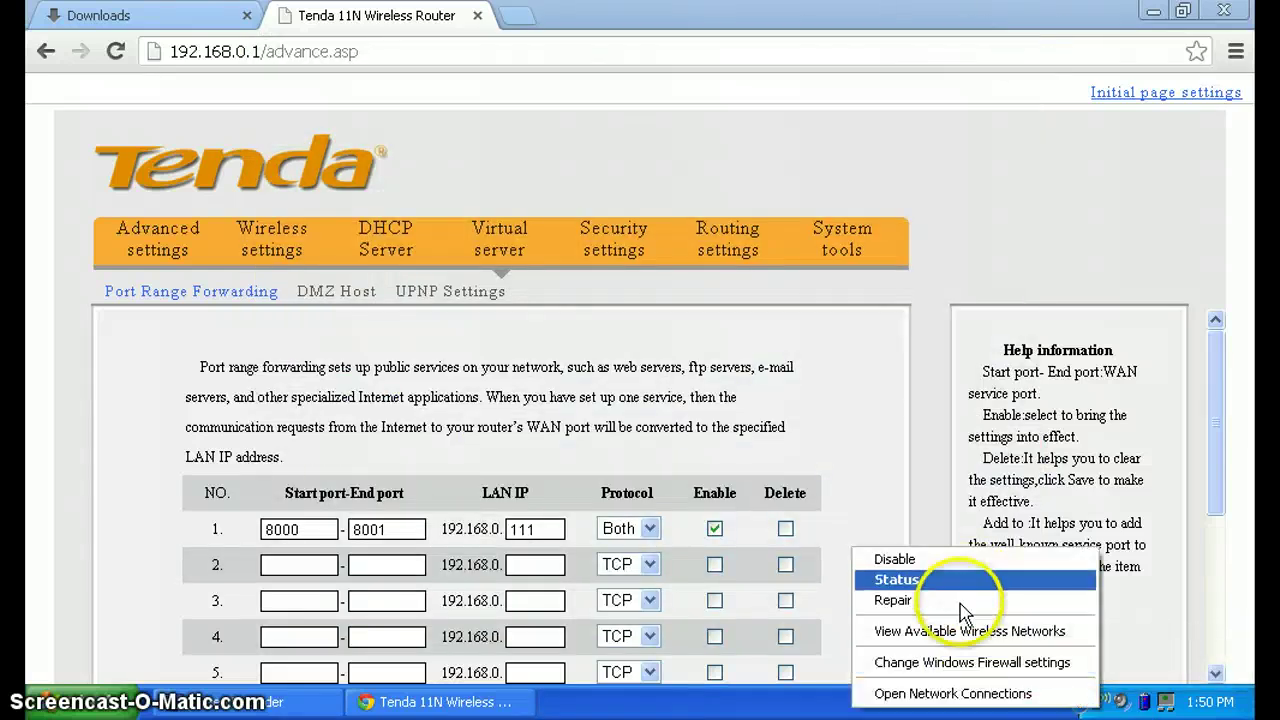
pyautogui.click(928, 580)
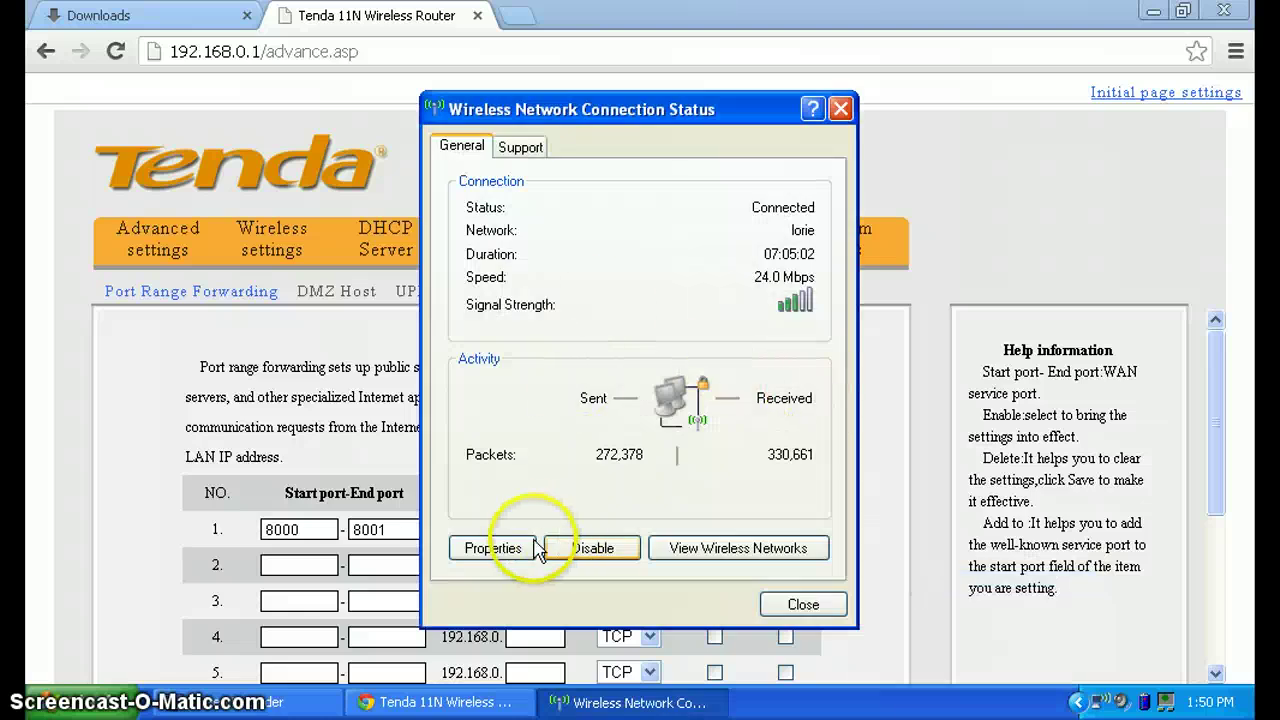
pyautogui.click(495, 548)
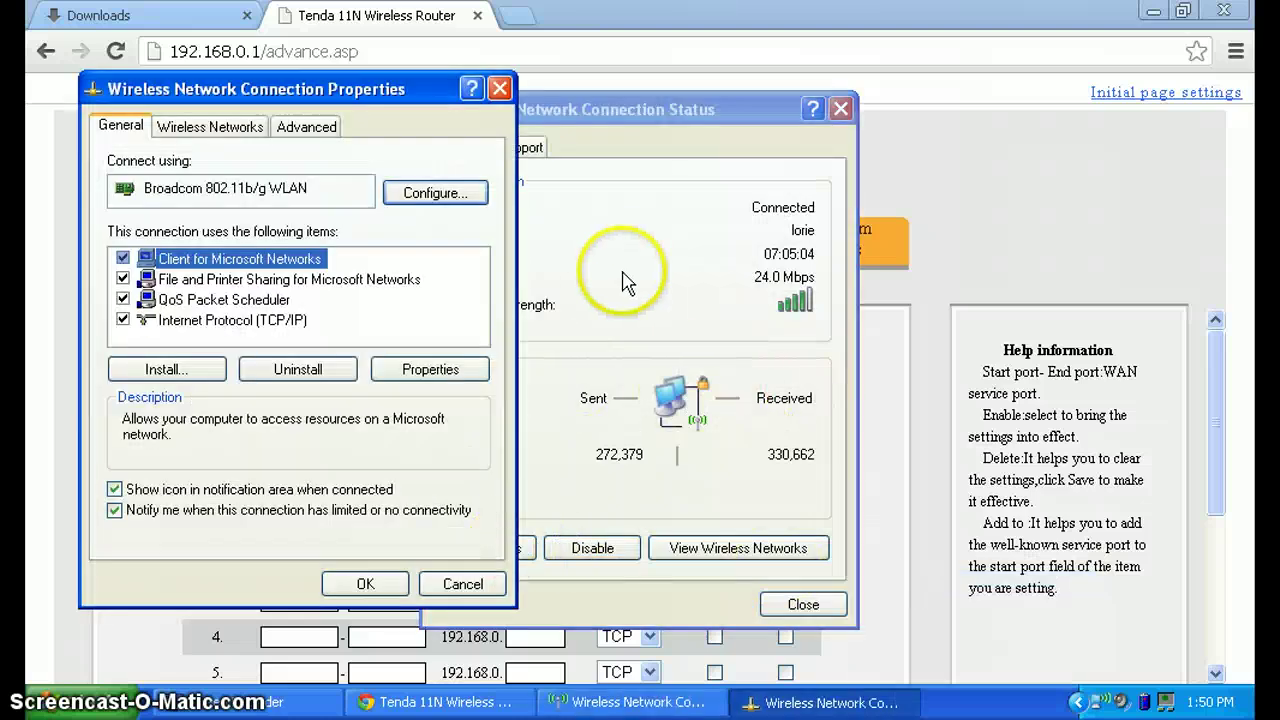
pyautogui.click(499, 88)
pyautogui.click(519, 145)
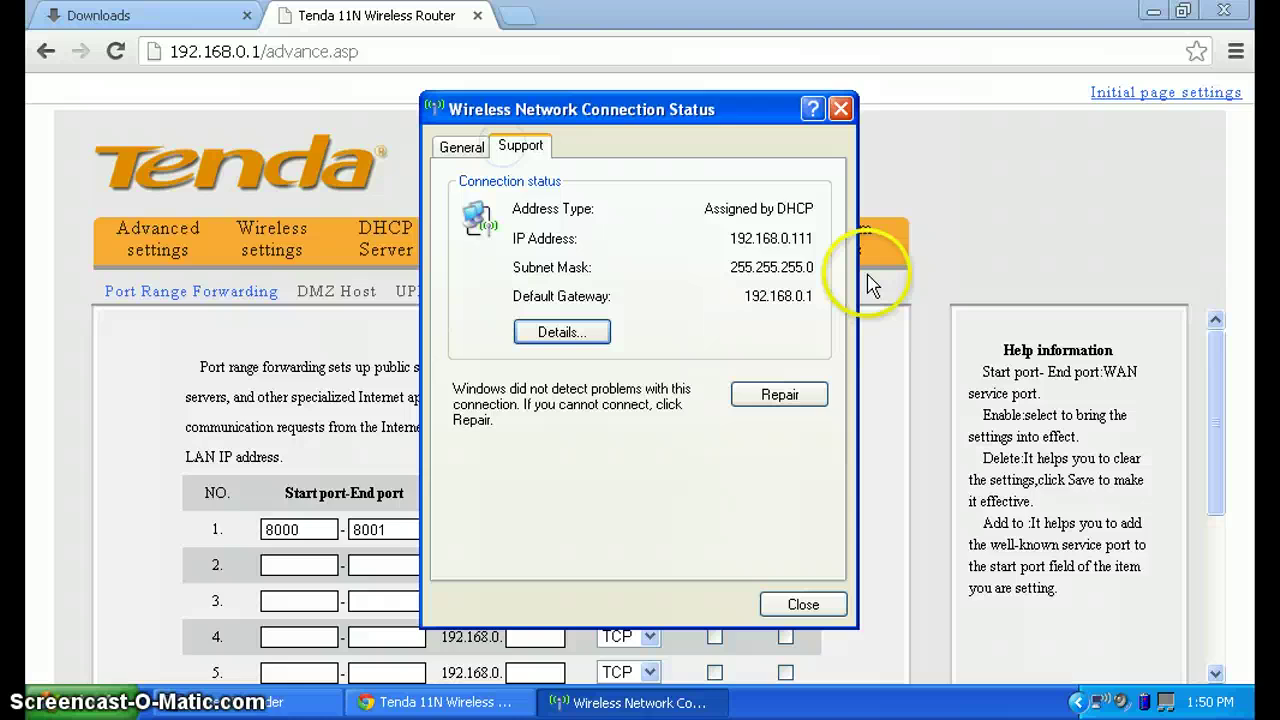
pyautogui.click(786, 605)
# Save the 8000–8001 port forwarding rule with Ok
pyautogui.scroll(-3, 794, 623)
pyautogui.scroll(3, 795, 625)
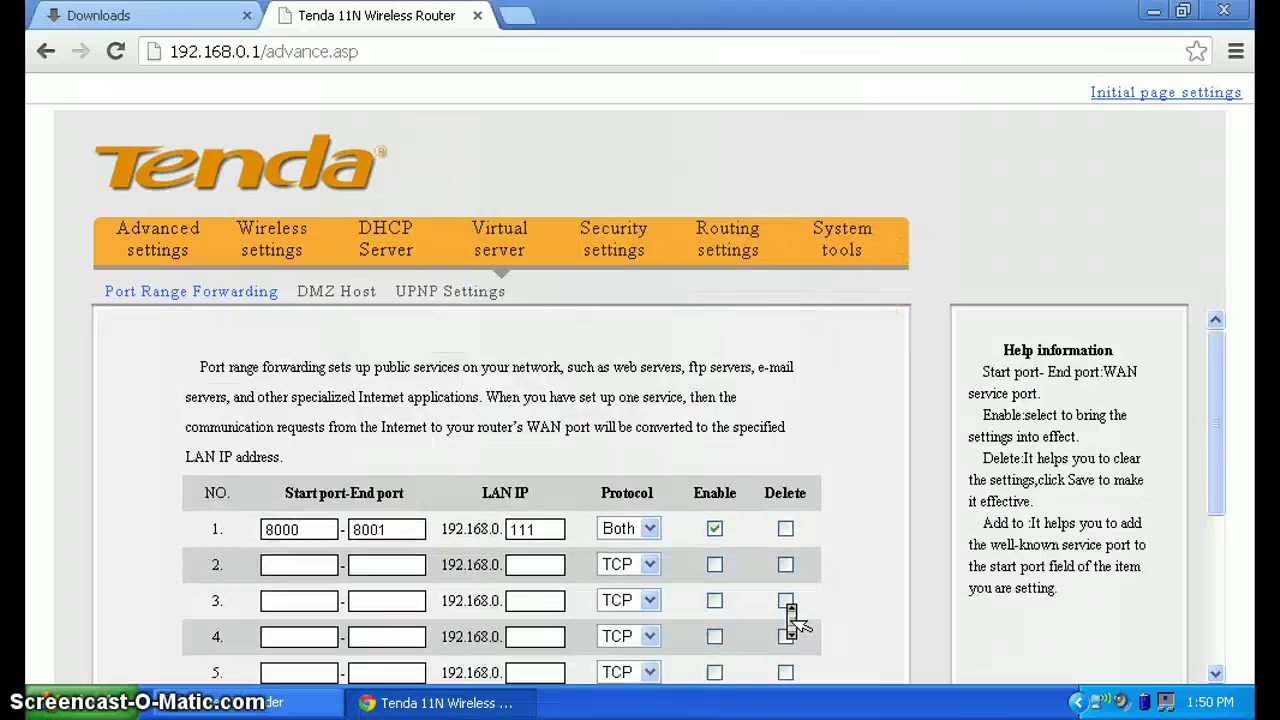
pyautogui.scroll(-3, 795, 622)
pyautogui.click(462, 659)
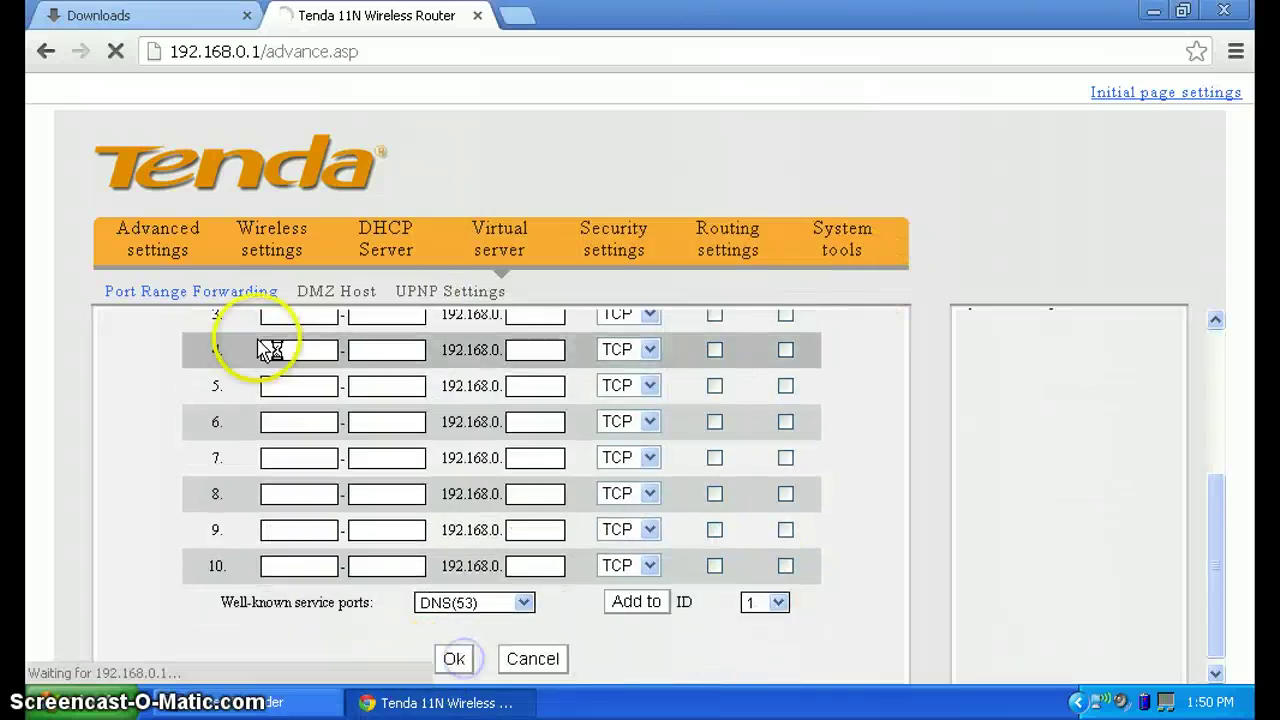
# Open System status and refresh the WAN connection status twice
pyautogui.click(160, 256)
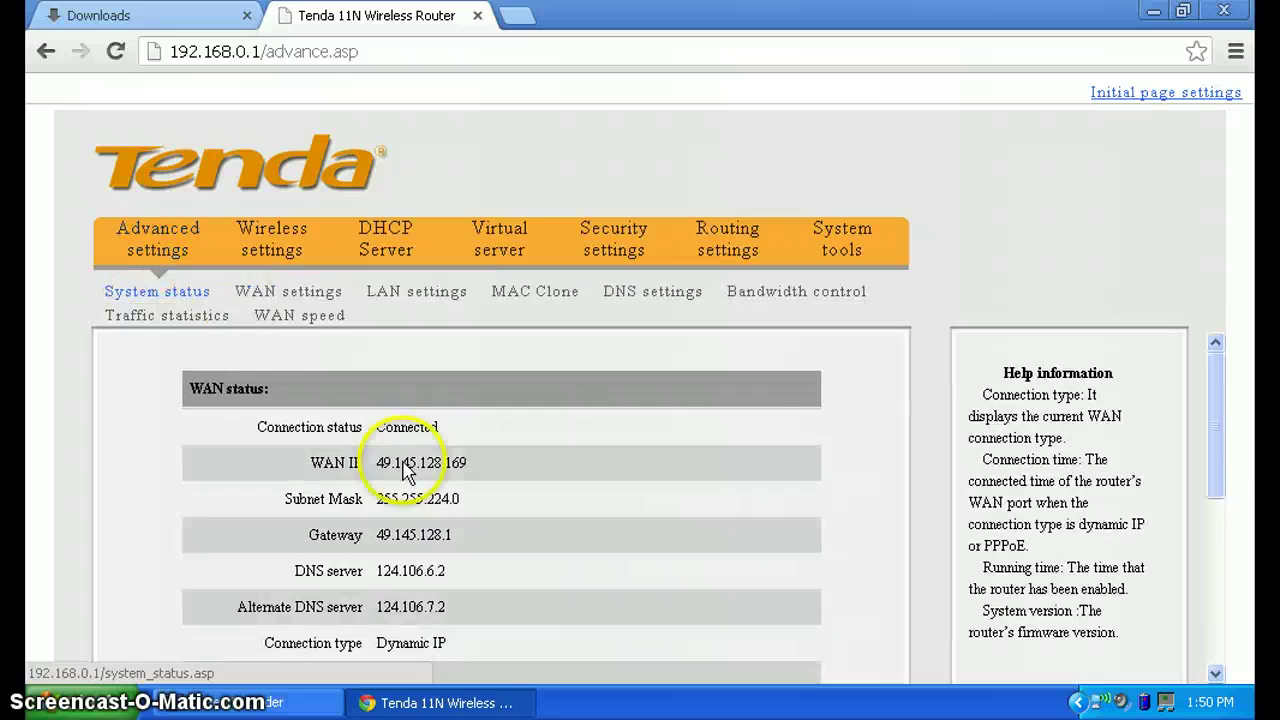
pyautogui.scroll(-1, 300, 471)
pyautogui.click(357, 582)
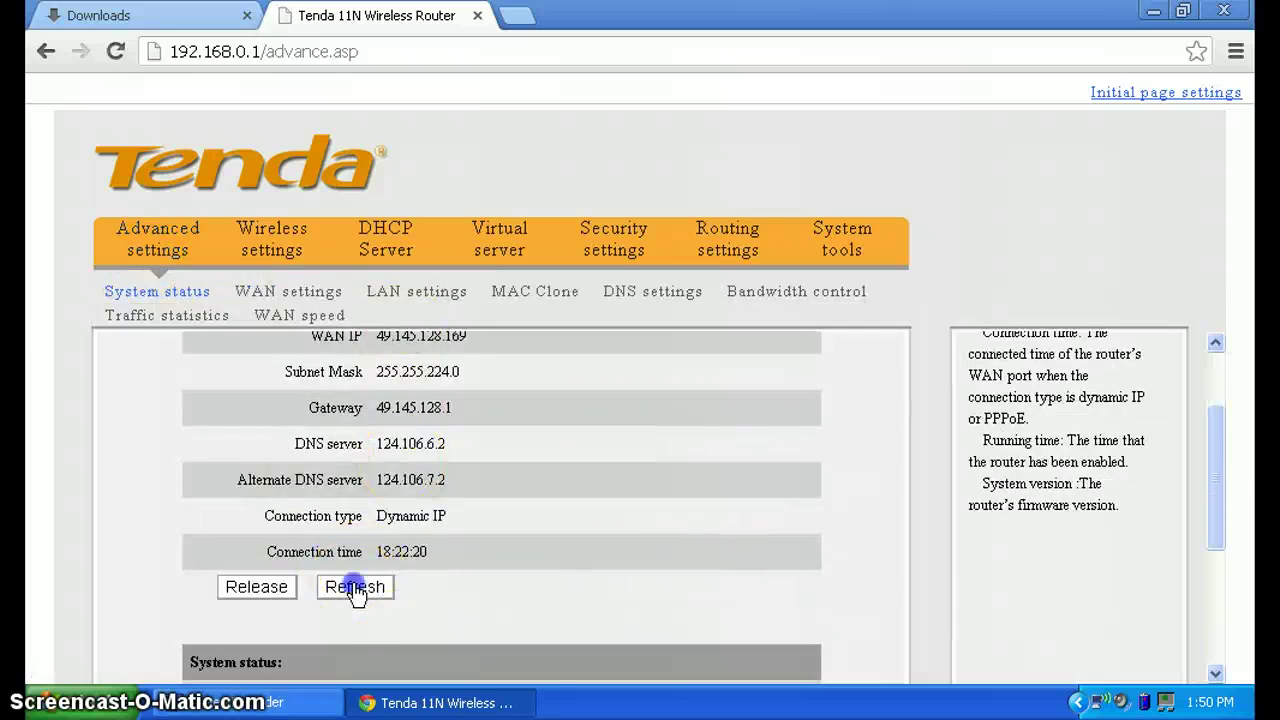
pyautogui.scroll(-1, 527, 550)
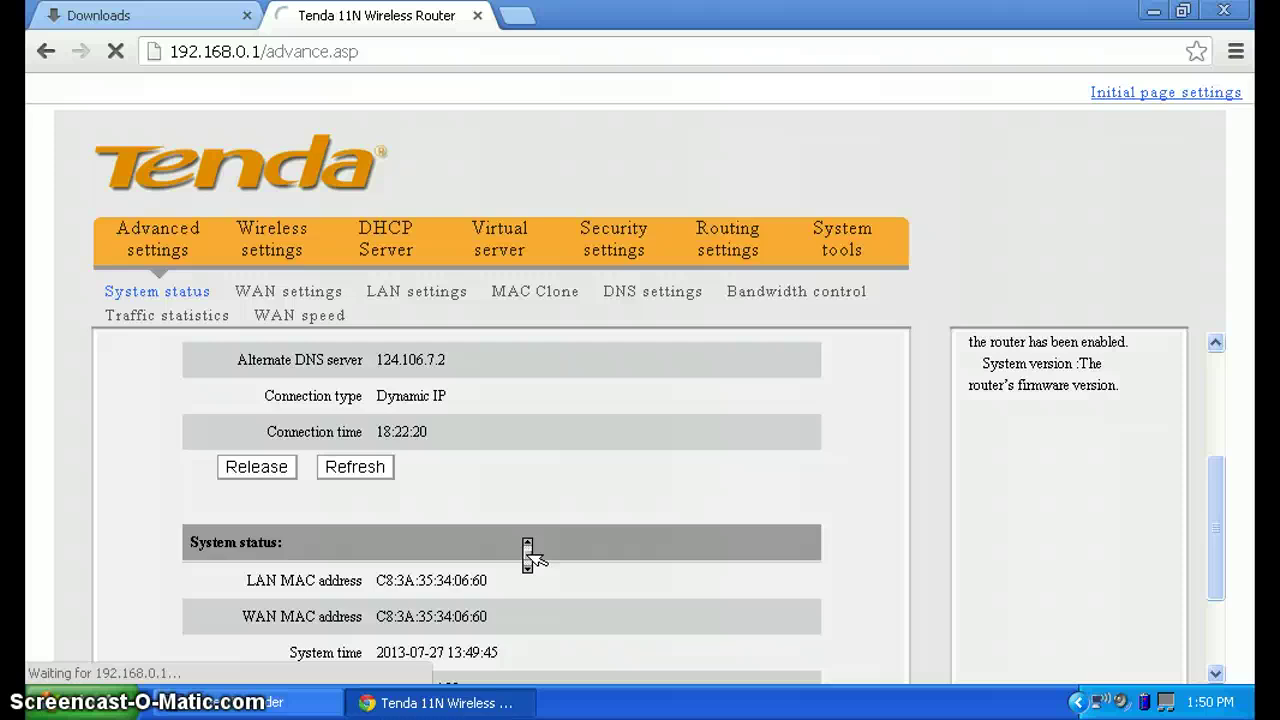
pyautogui.scroll(-1, 523, 551)
pyautogui.click(381, 590)
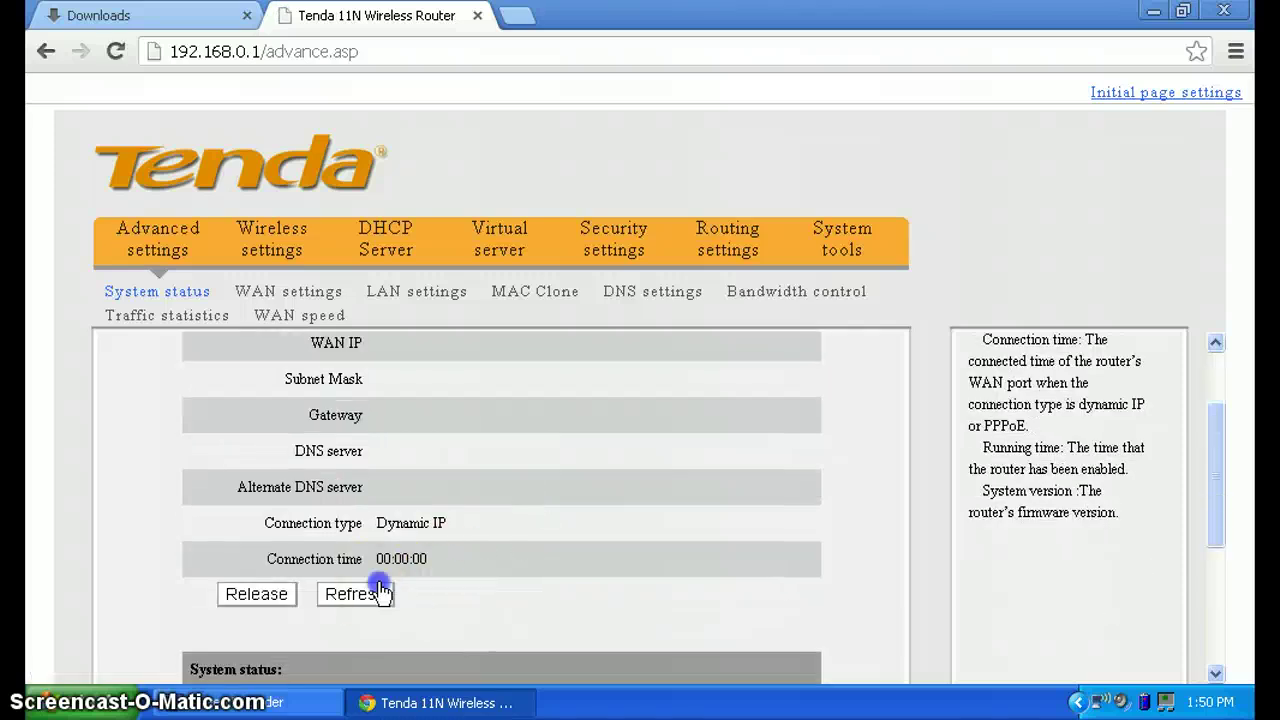
# Run the downloaded winamp565 installer from Chrome's downloads list
pyautogui.click(200, 15)
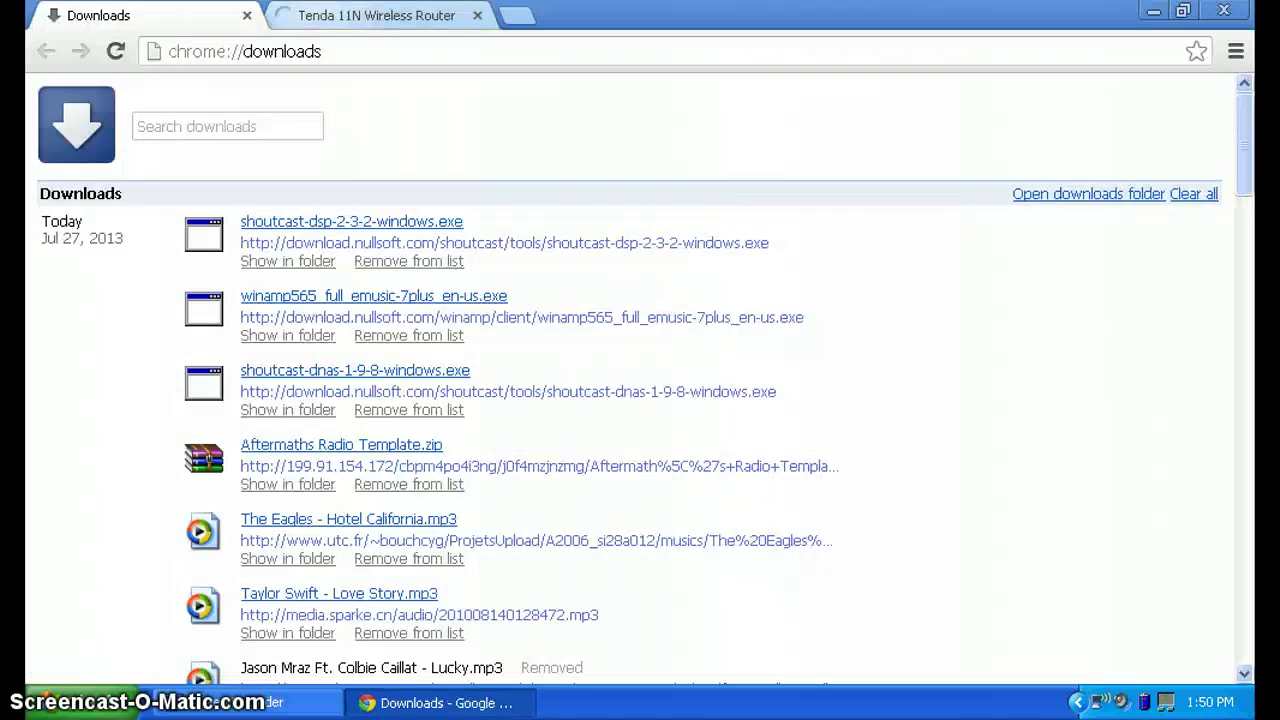
pyautogui.click(381, 305)
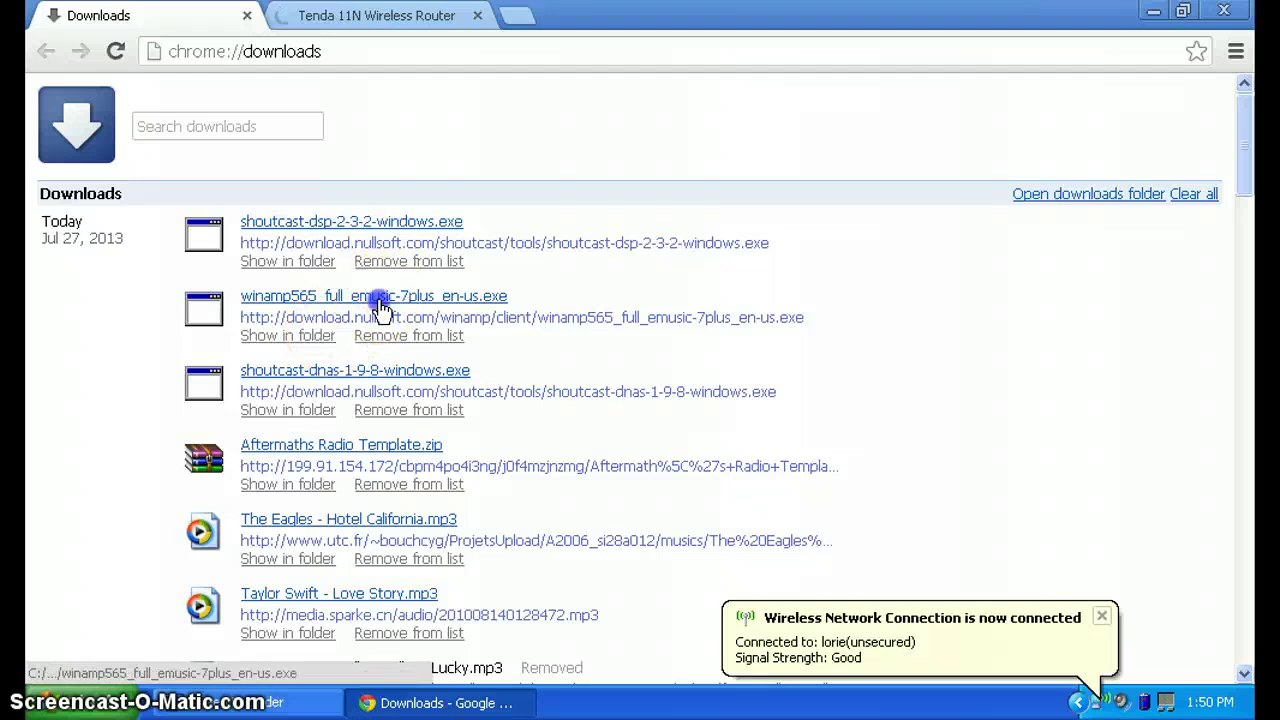
pyautogui.click(709, 372)
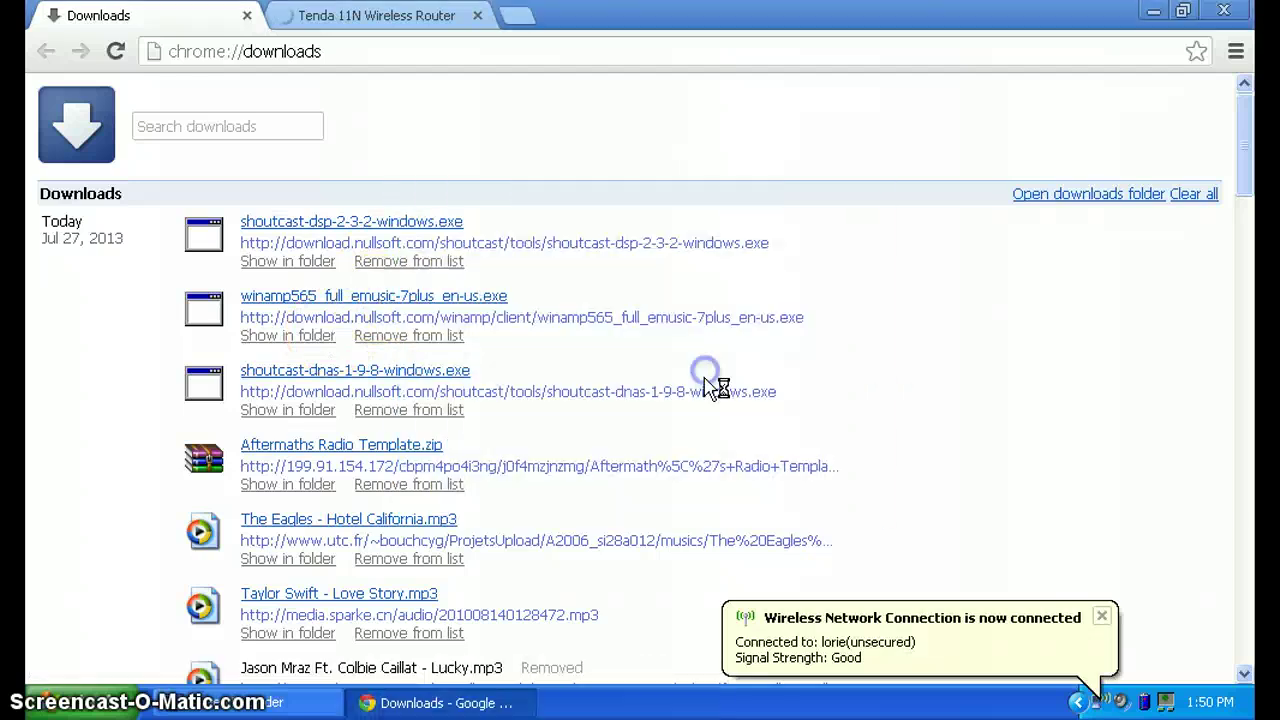
# Locate the winamp565 installer in My Documents > Downloads, then close the Explorer window
pyautogui.press('super')
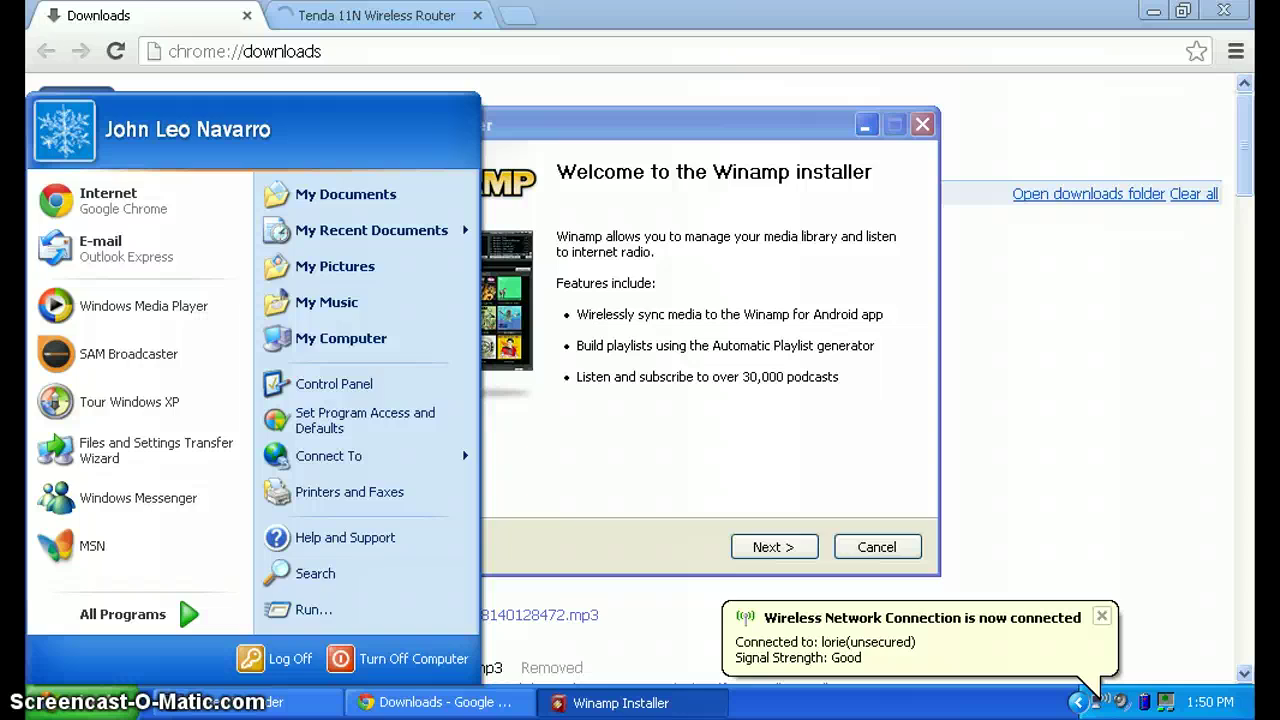
pyautogui.click(386, 200)
pyautogui.doubleClick(490, 185)
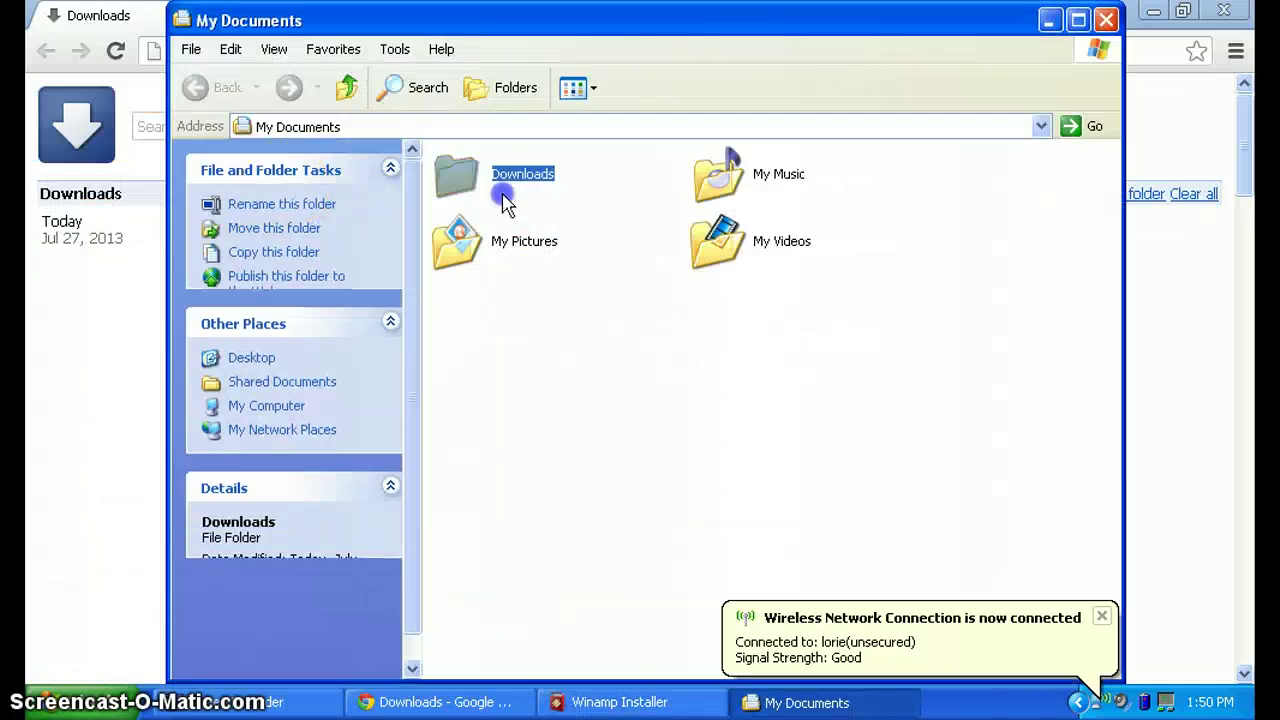
pyautogui.click(563, 316)
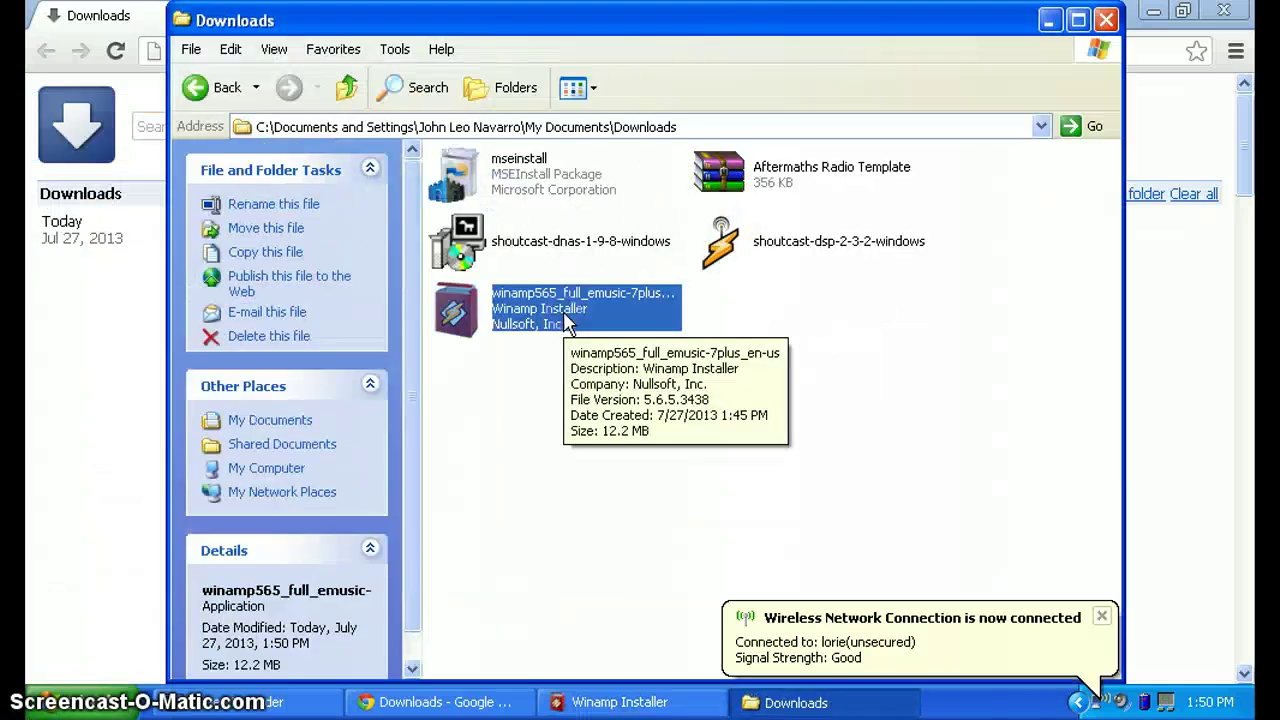
pyautogui.hotkey('alt', 'F4')
pyautogui.click(646, 429)
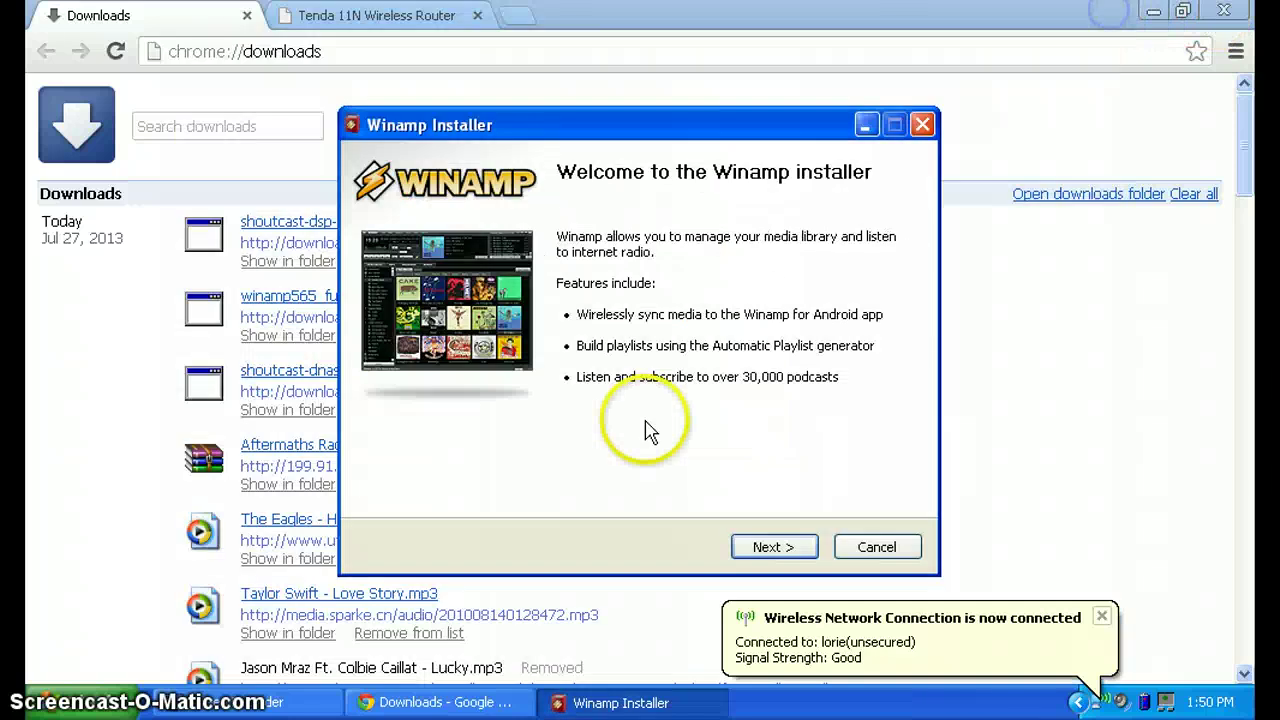
# Accept the Winamp license agreement and keep the default install location
pyautogui.click(776, 550)
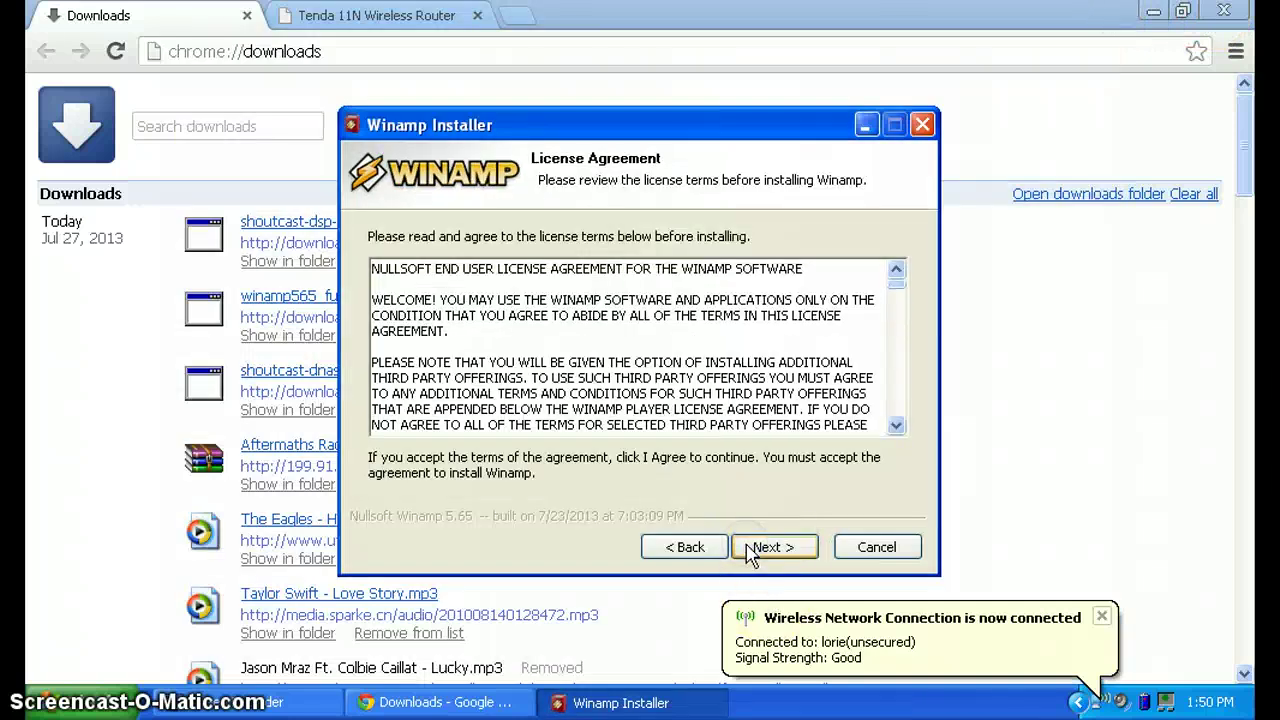
pyautogui.click(760, 550)
pyautogui.click(766, 546)
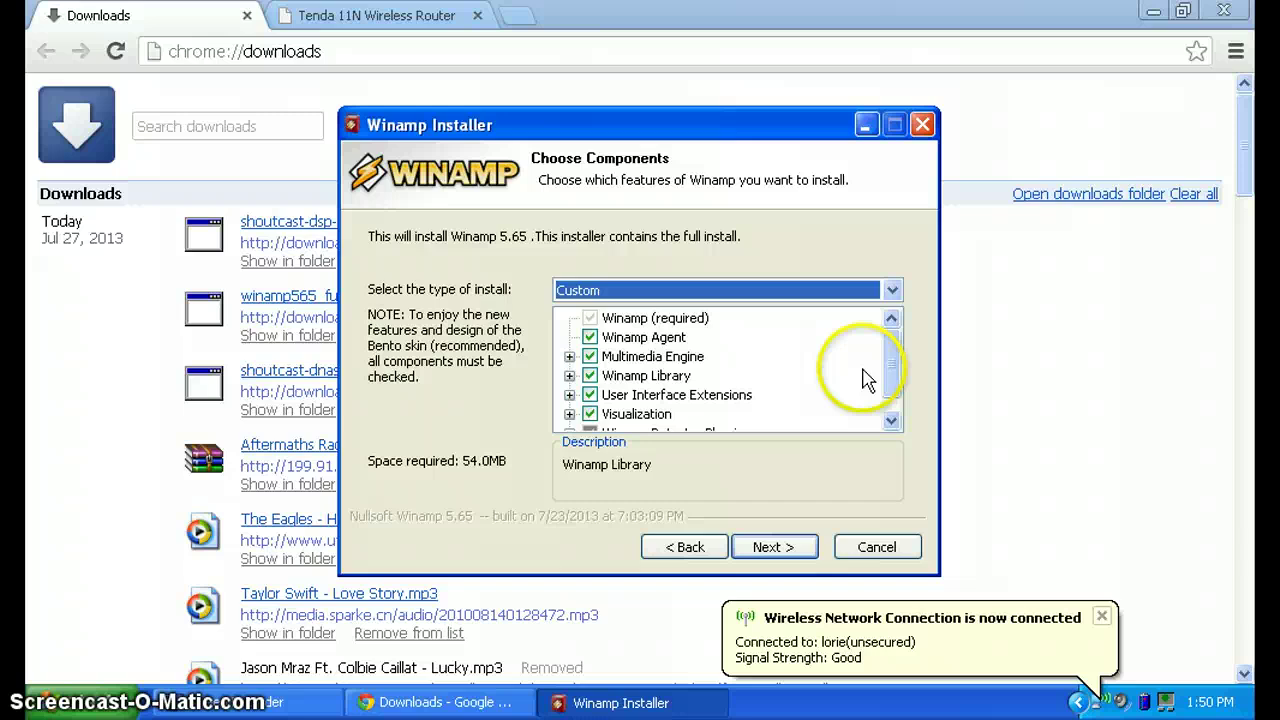
pyautogui.click(889, 418)
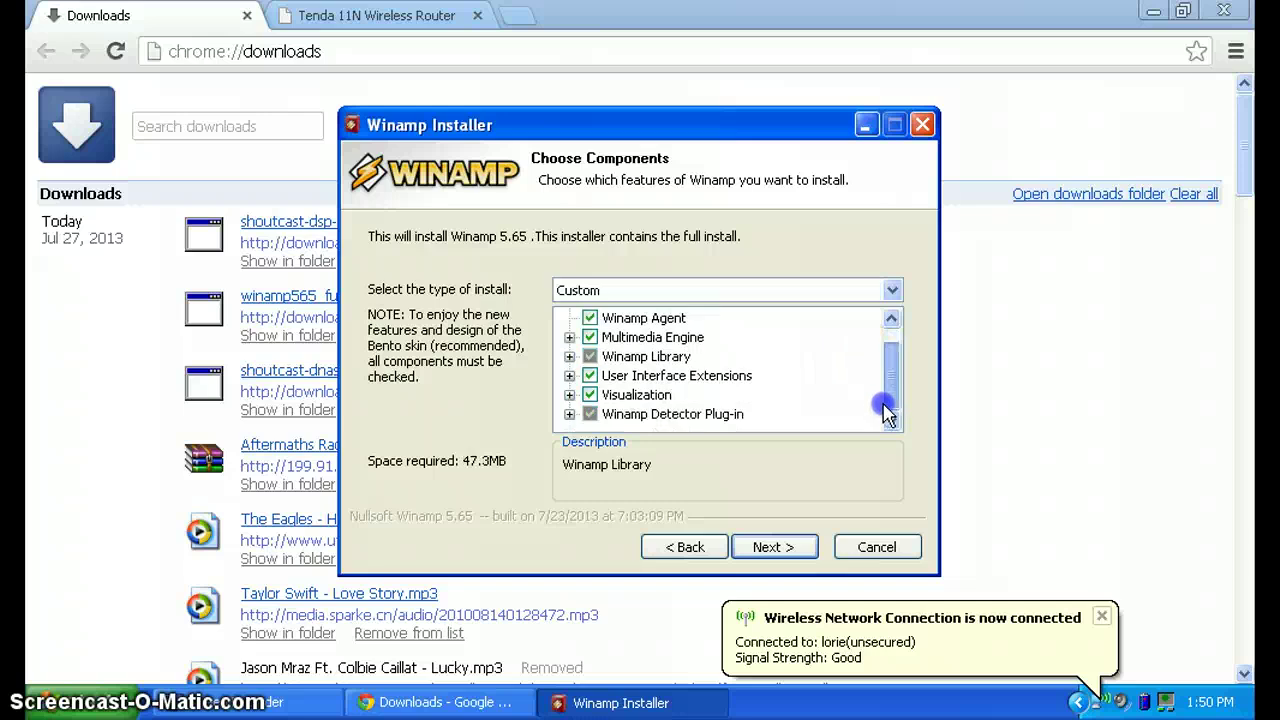
# Review the Winamp Detector and Library components and dismiss the xbundle_qualifier error
pyautogui.click(569, 414)
pyautogui.click(590, 396)
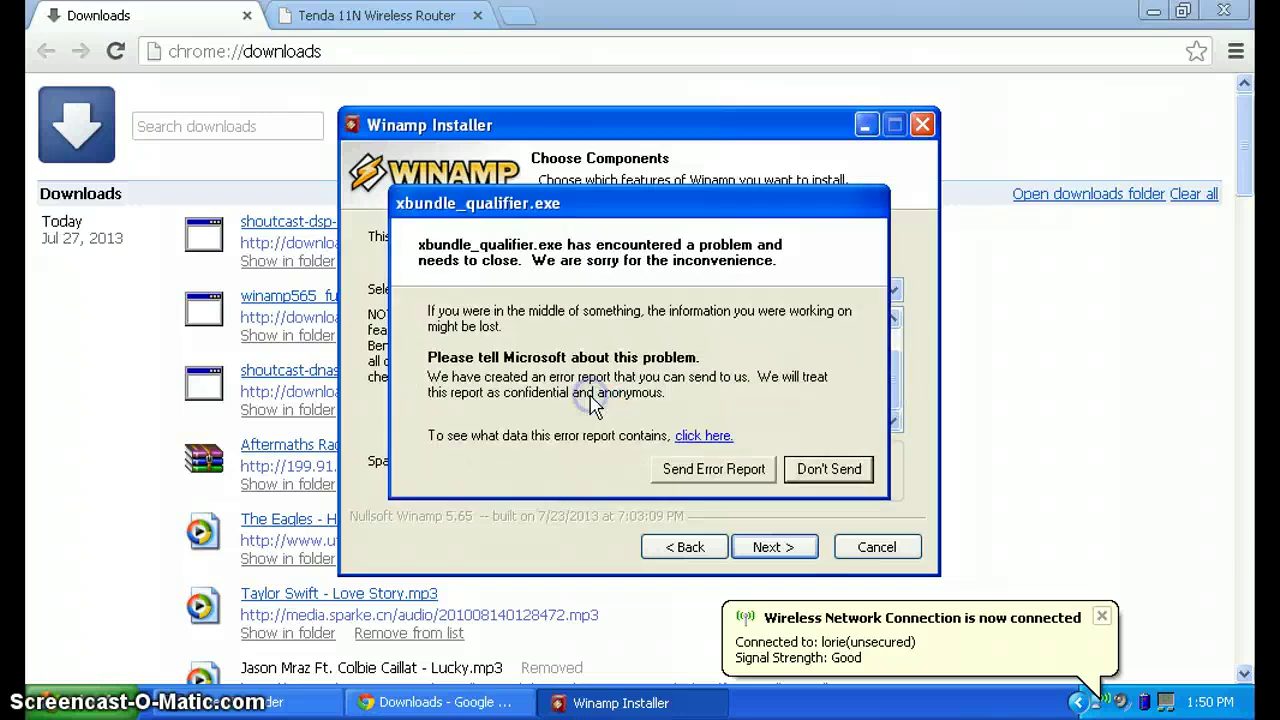
pyautogui.click(835, 476)
pyautogui.click(570, 337)
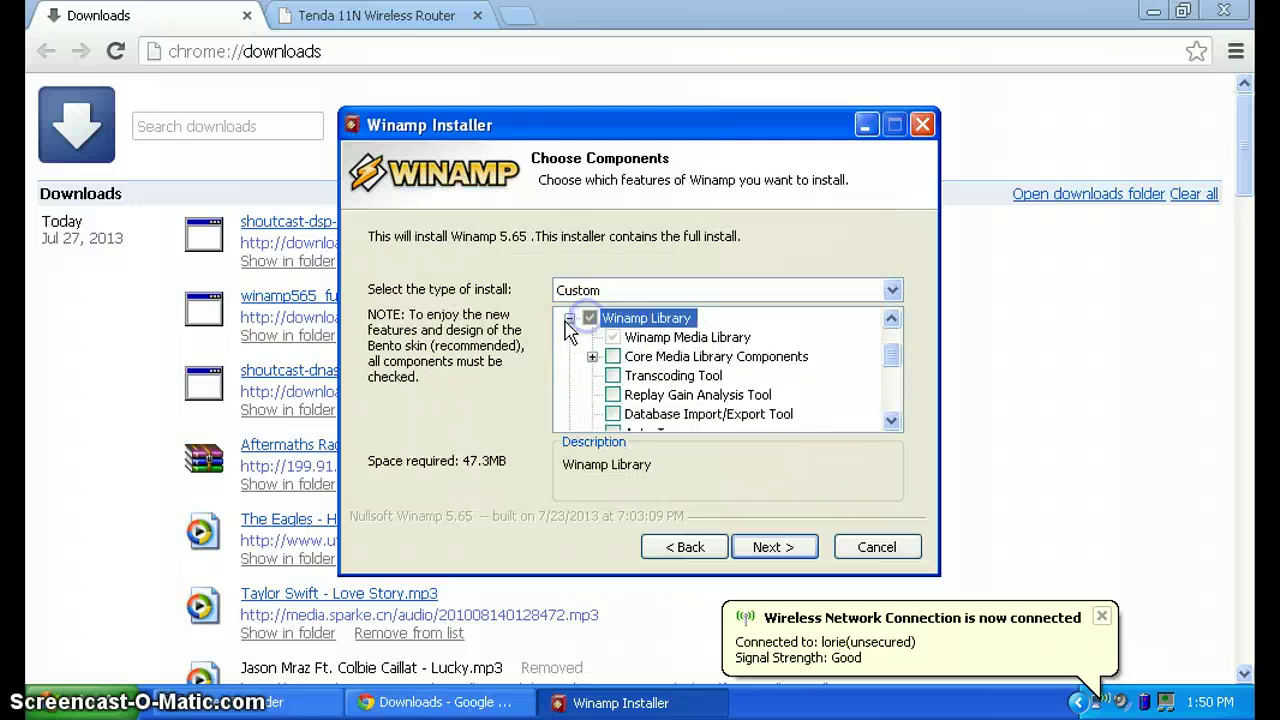
pyautogui.click(590, 318)
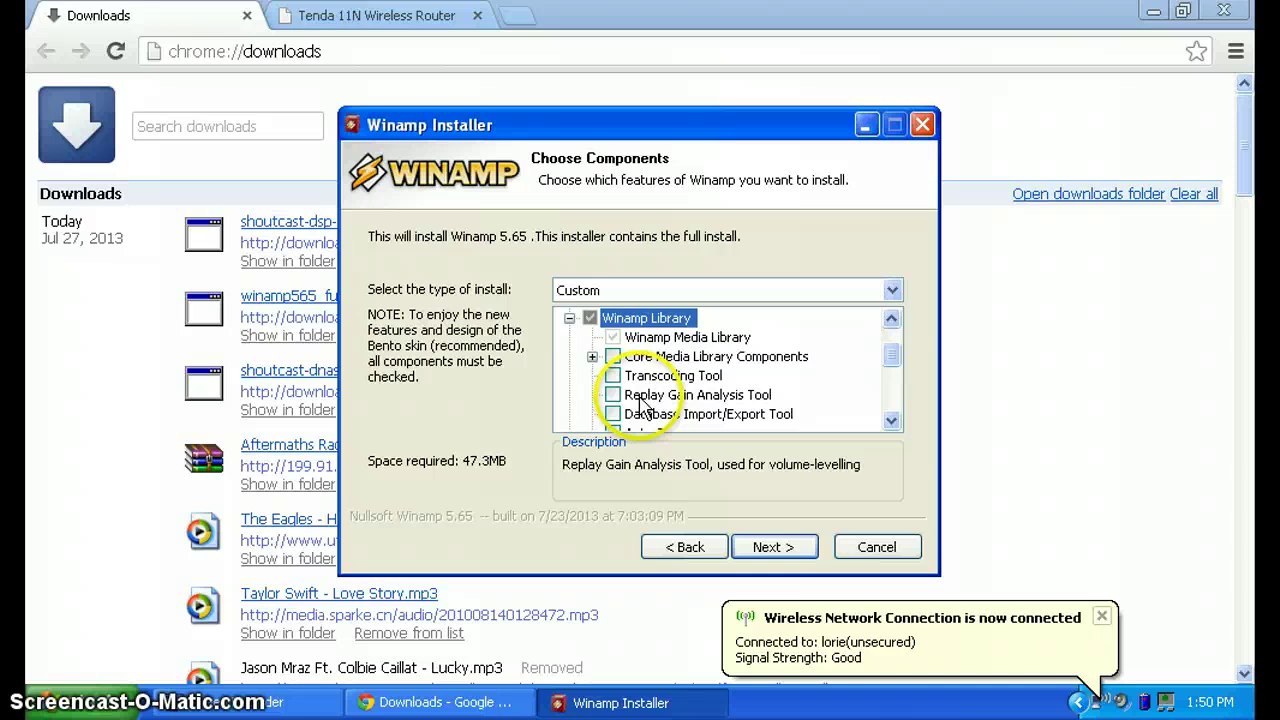
pyautogui.click(612, 356)
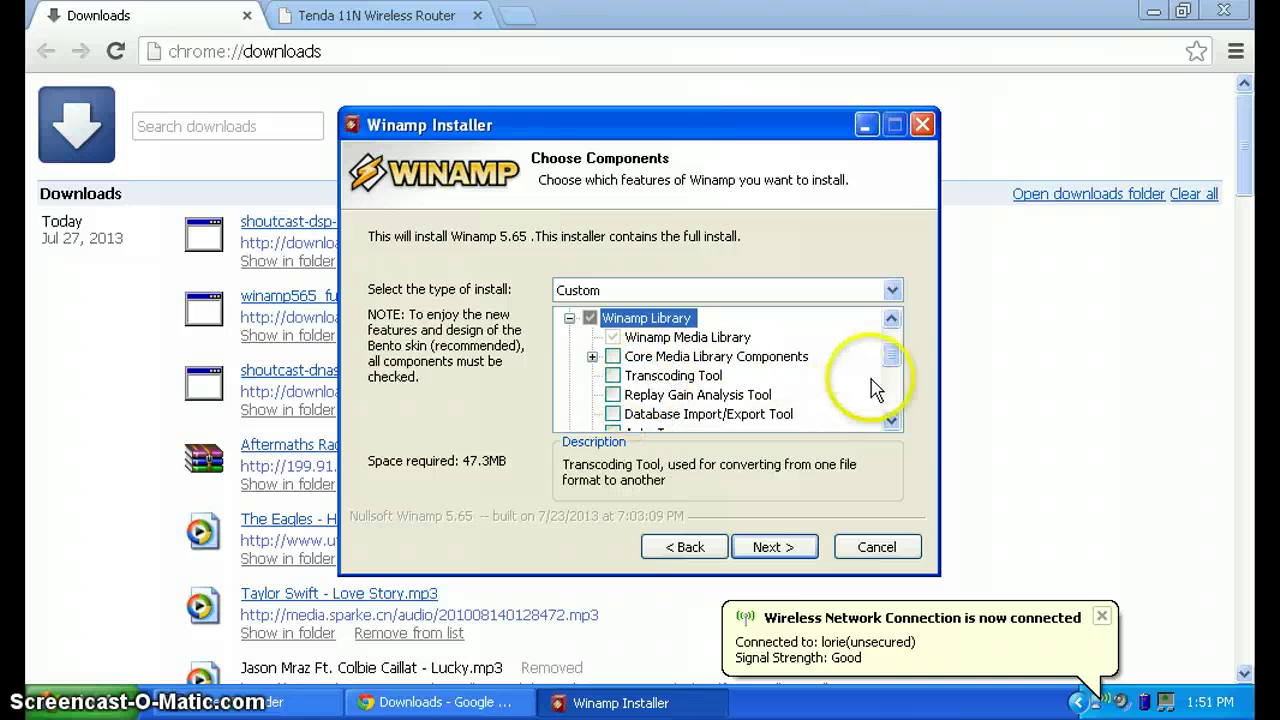
pyautogui.moveTo(880, 358)
pyautogui.mouseDown()
pyautogui.moveTo(885, 393)
pyautogui.moveTo(880, 349)
pyautogui.mouseUp()
pyautogui.click(569, 318)
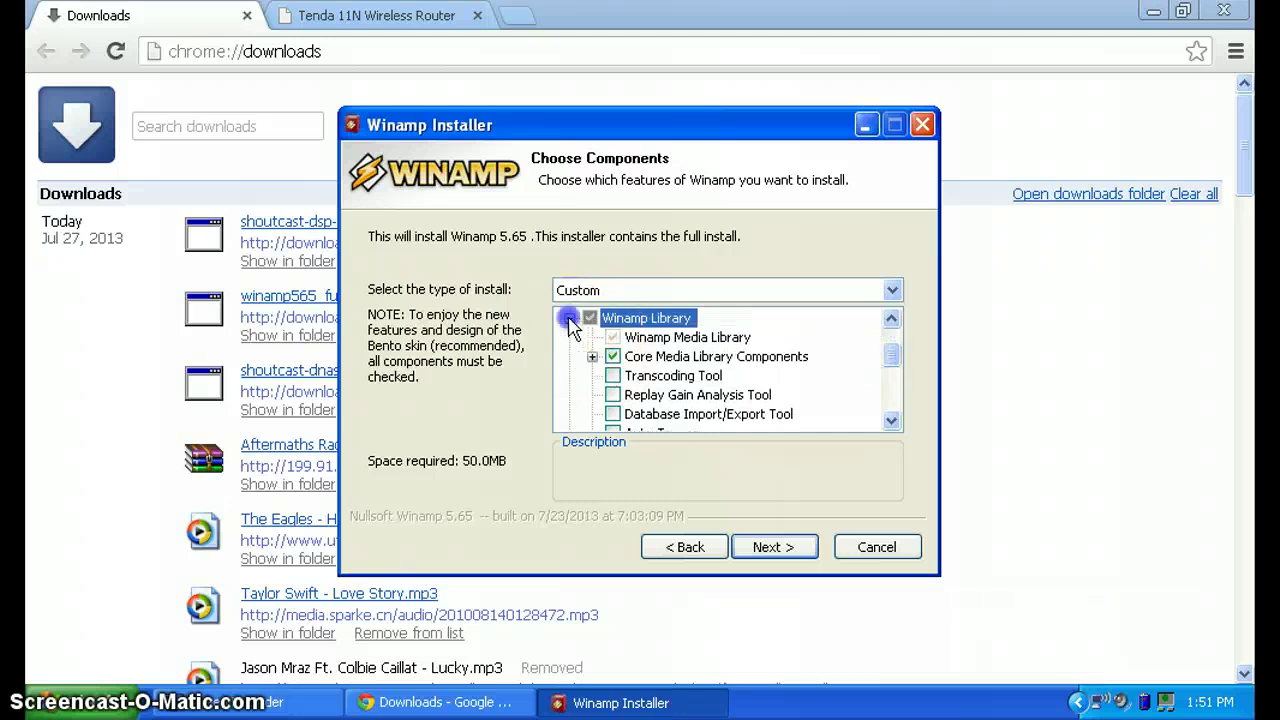
pyautogui.click(569, 318)
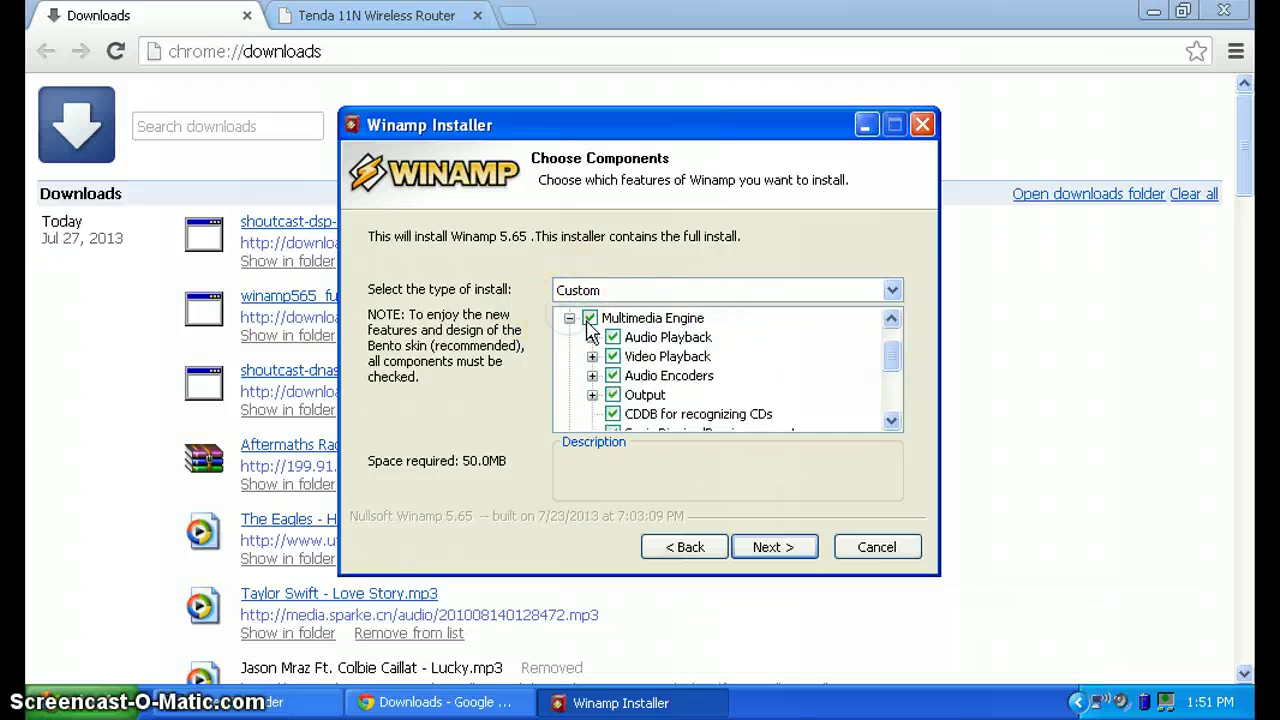
pyautogui.click(569, 318)
pyautogui.click(572, 318)
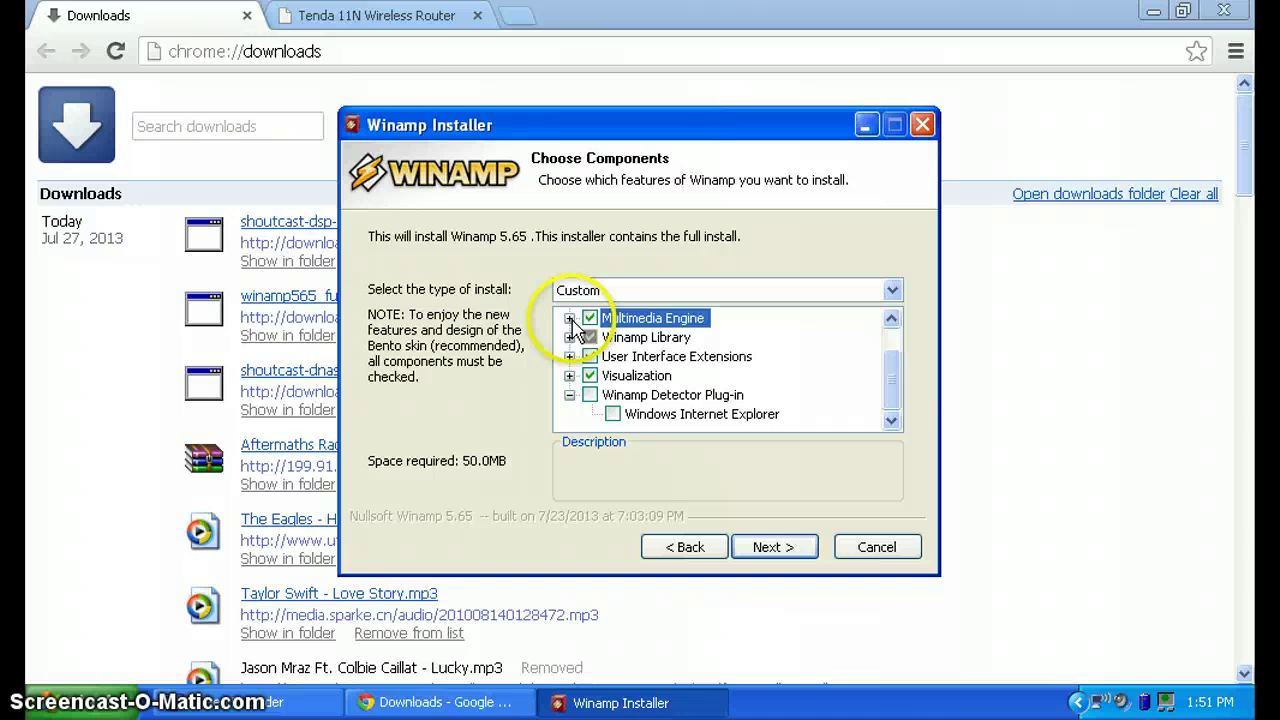
# Exclude Winamp Agent, Visualization and User Interface Extensions from the Winamp install
pyautogui.click(886, 337)
pyautogui.click(590, 338)
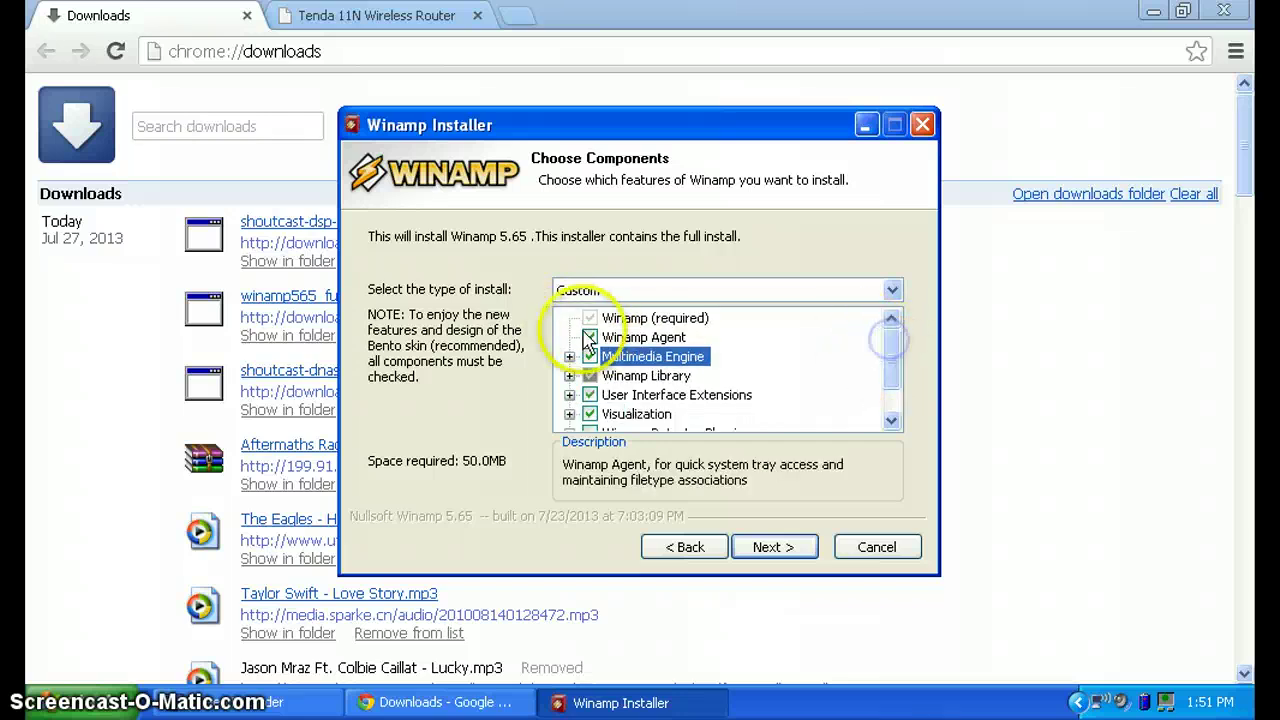
pyautogui.scroll(-1, 891, 380)
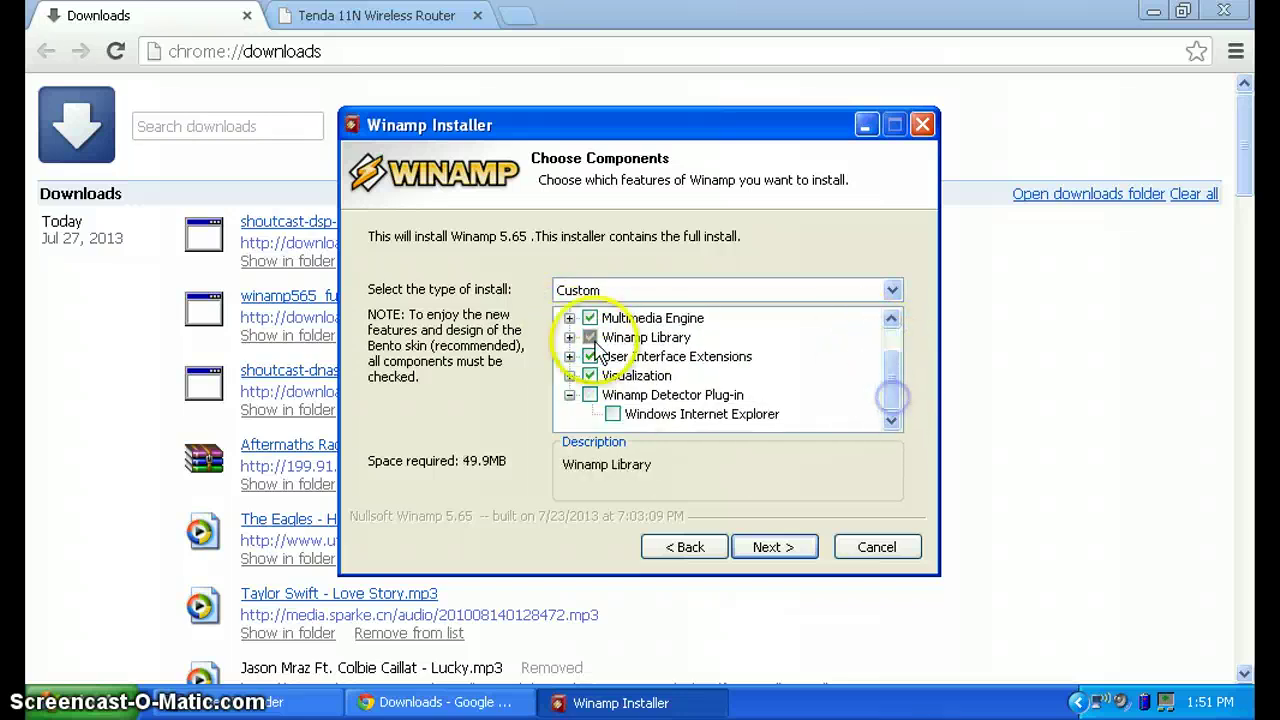
pyautogui.click(590, 376)
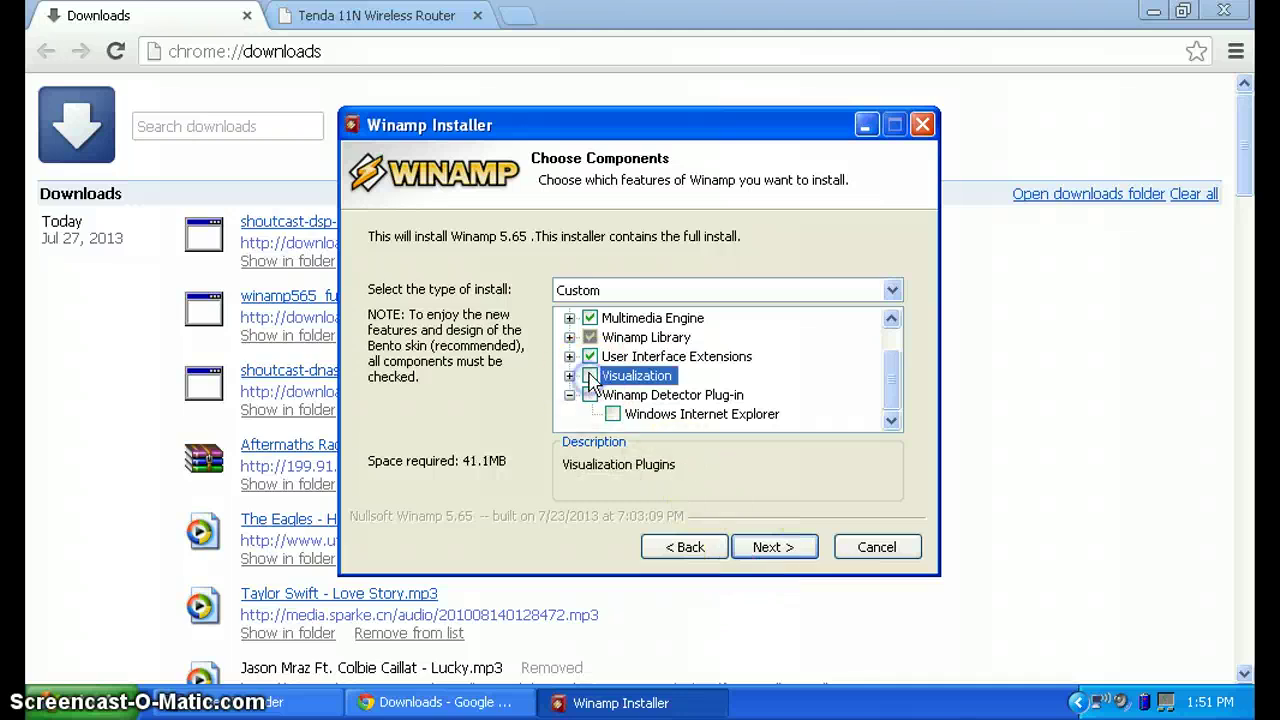
pyautogui.click(590, 357)
pyautogui.click(569, 357)
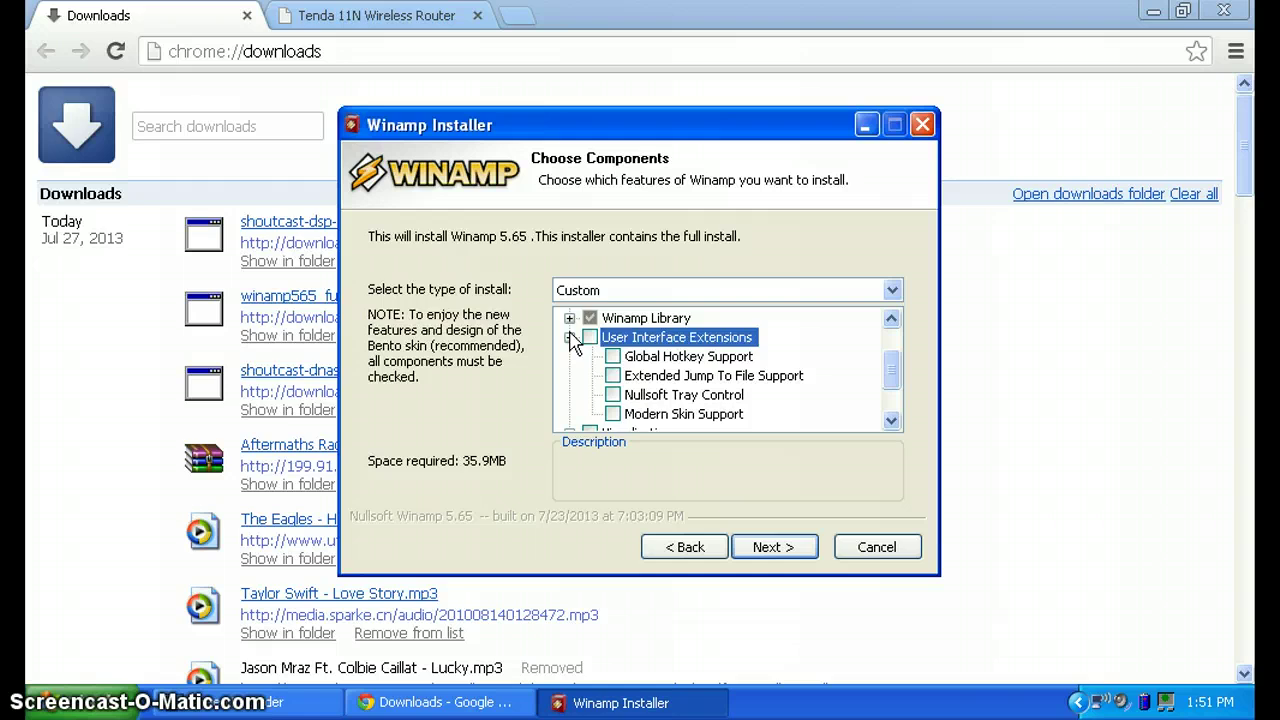
pyautogui.click(569, 337)
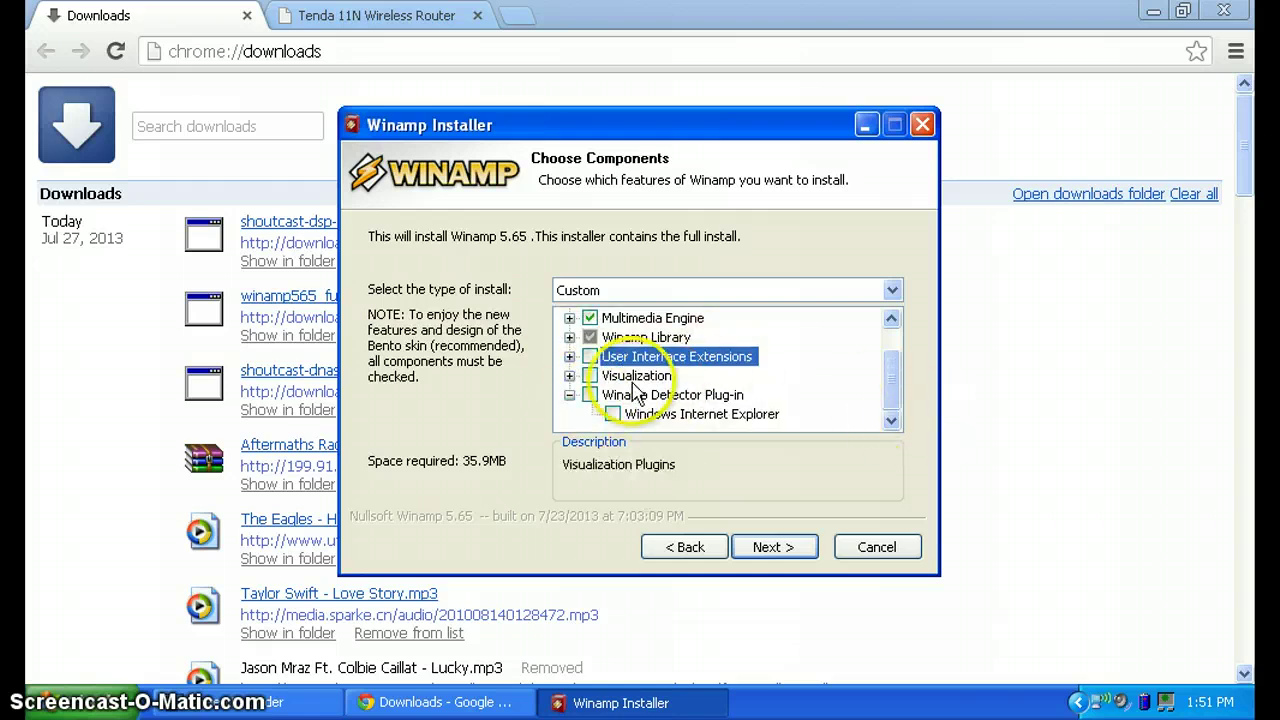
pyautogui.click(570, 377)
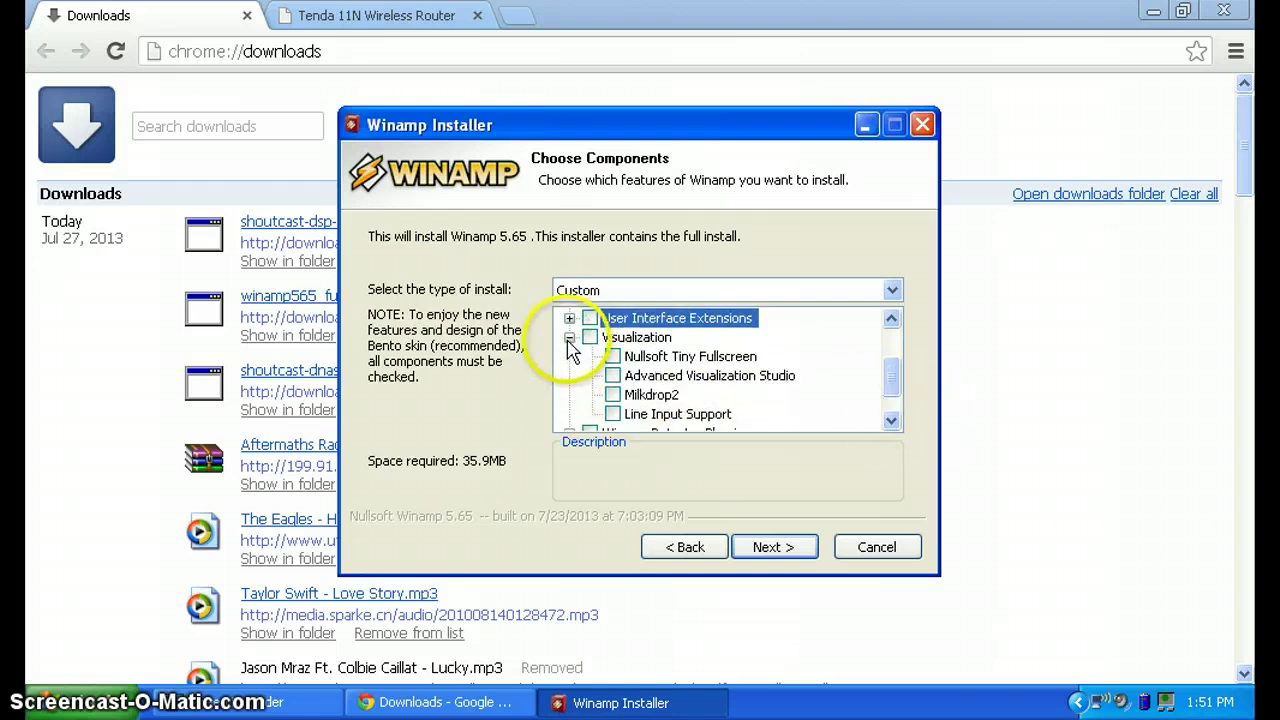
pyautogui.click(569, 339)
pyautogui.moveTo(886, 366); pyautogui.dragTo(890, 345)
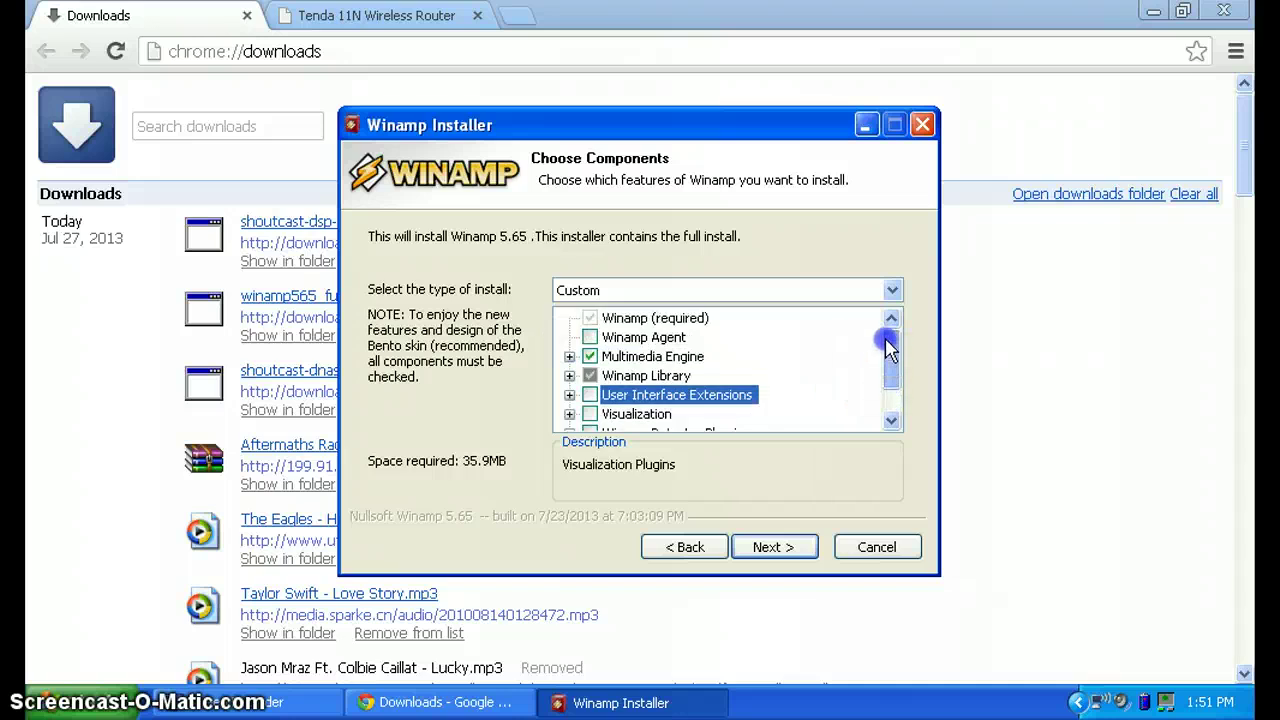
# Skip creating a Start menu entry on the start options page
pyautogui.click(772, 558)
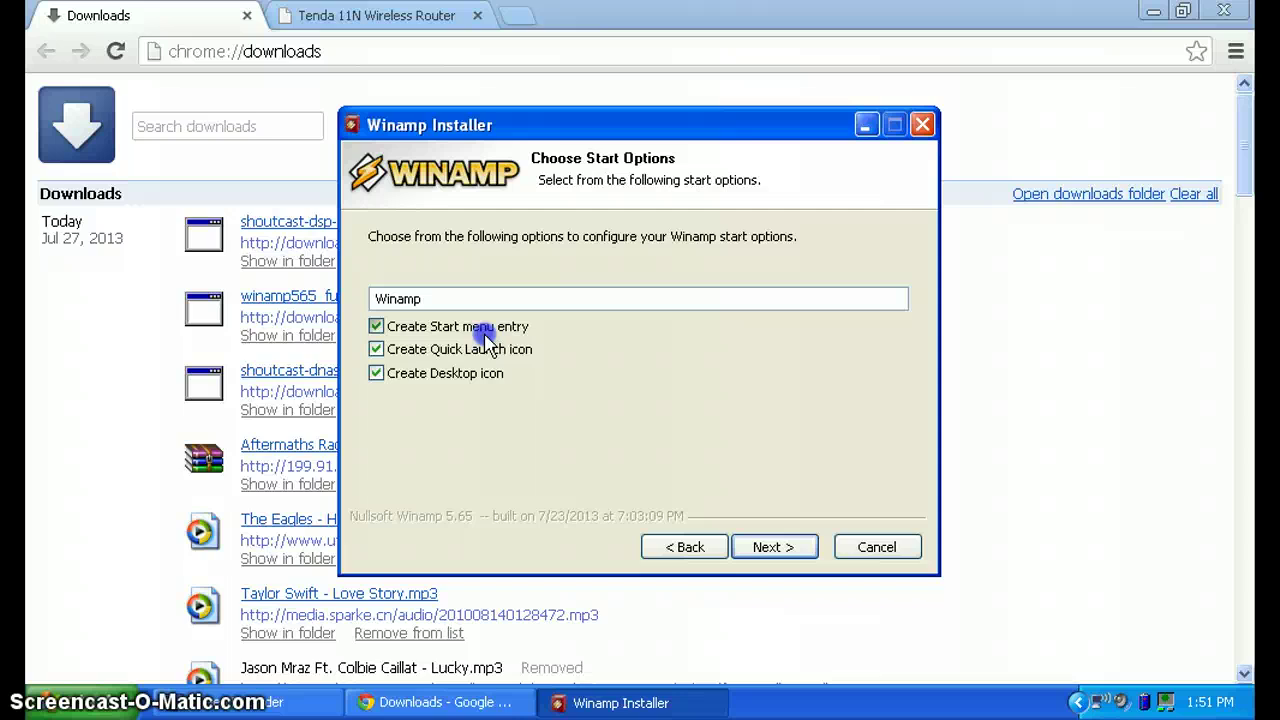
pyautogui.click(487, 336)
pyautogui.click(755, 545)
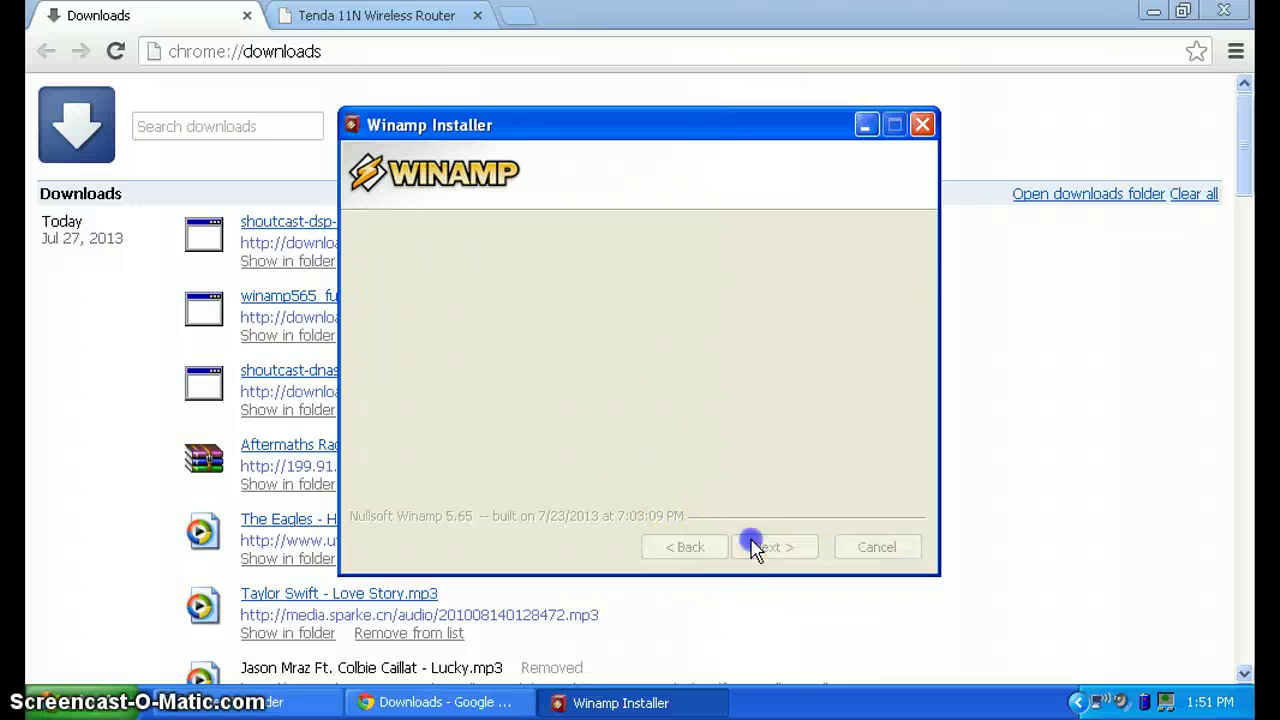
# Decline TuneUp Utilities 2013, start the install, and close Chrome's router status tab
pyautogui.click(487, 455)
pyautogui.click(776, 550)
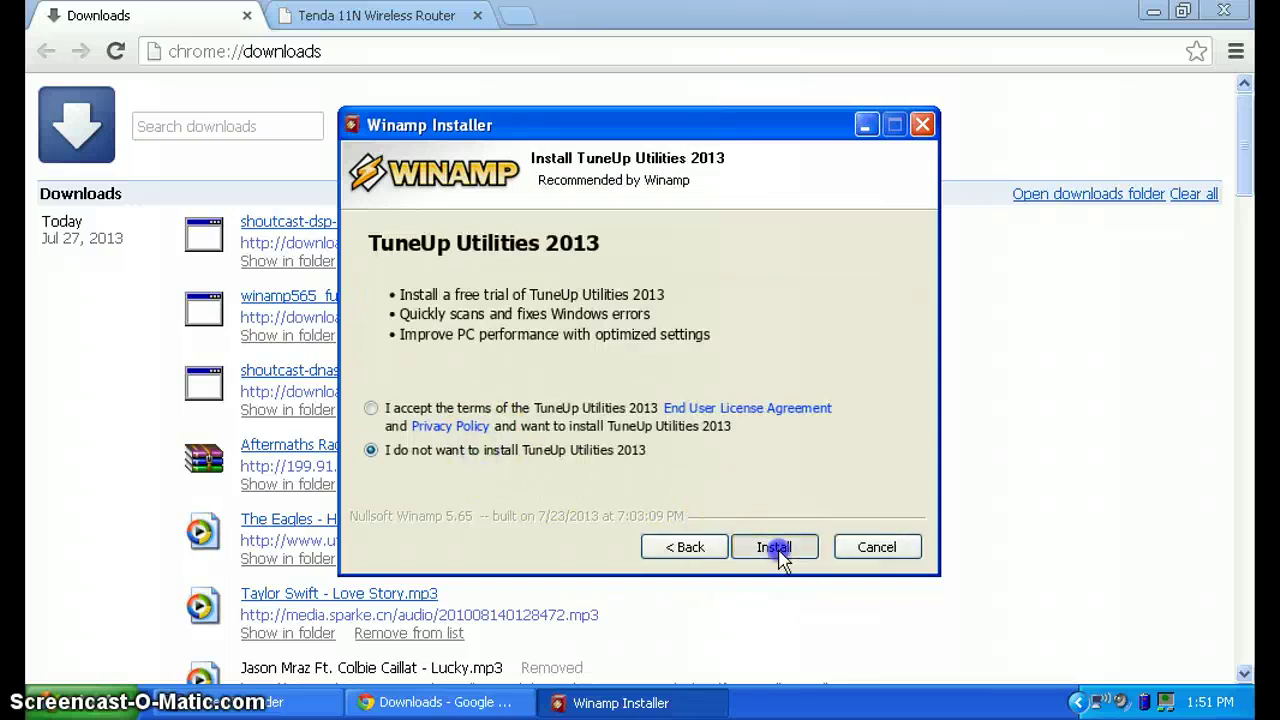
pyautogui.click(432, 702)
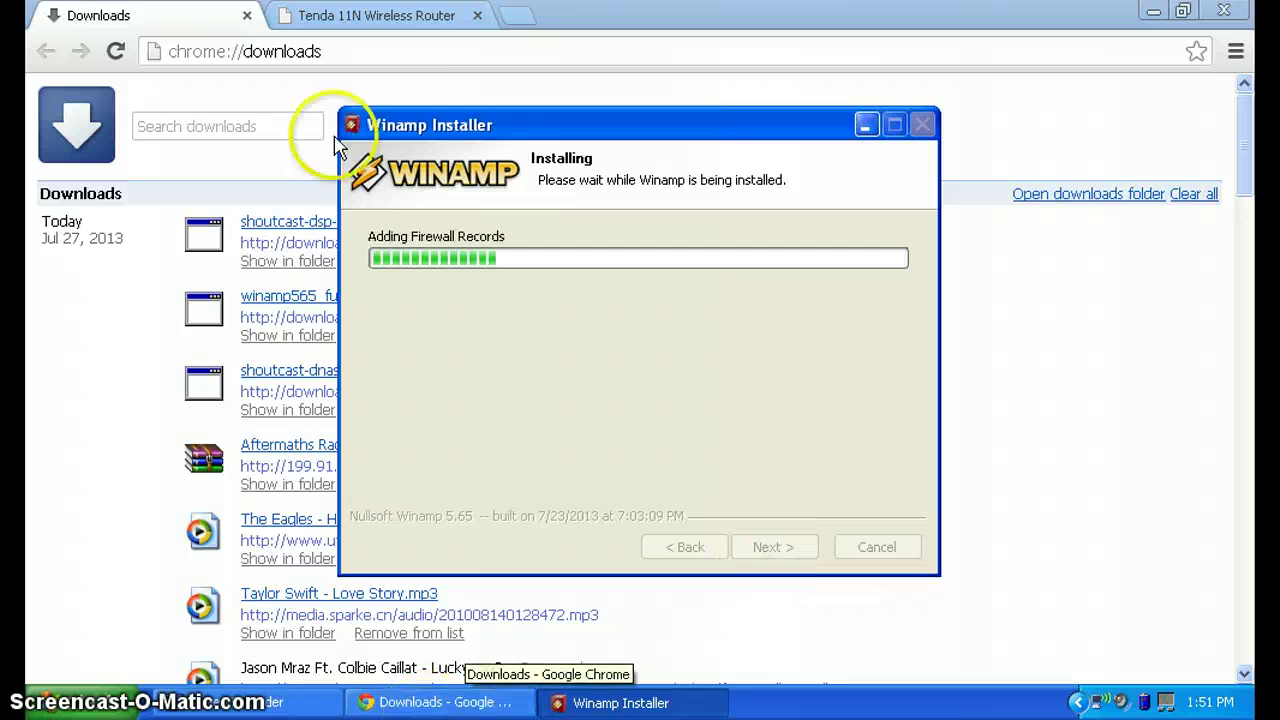
pyautogui.click(375, 15)
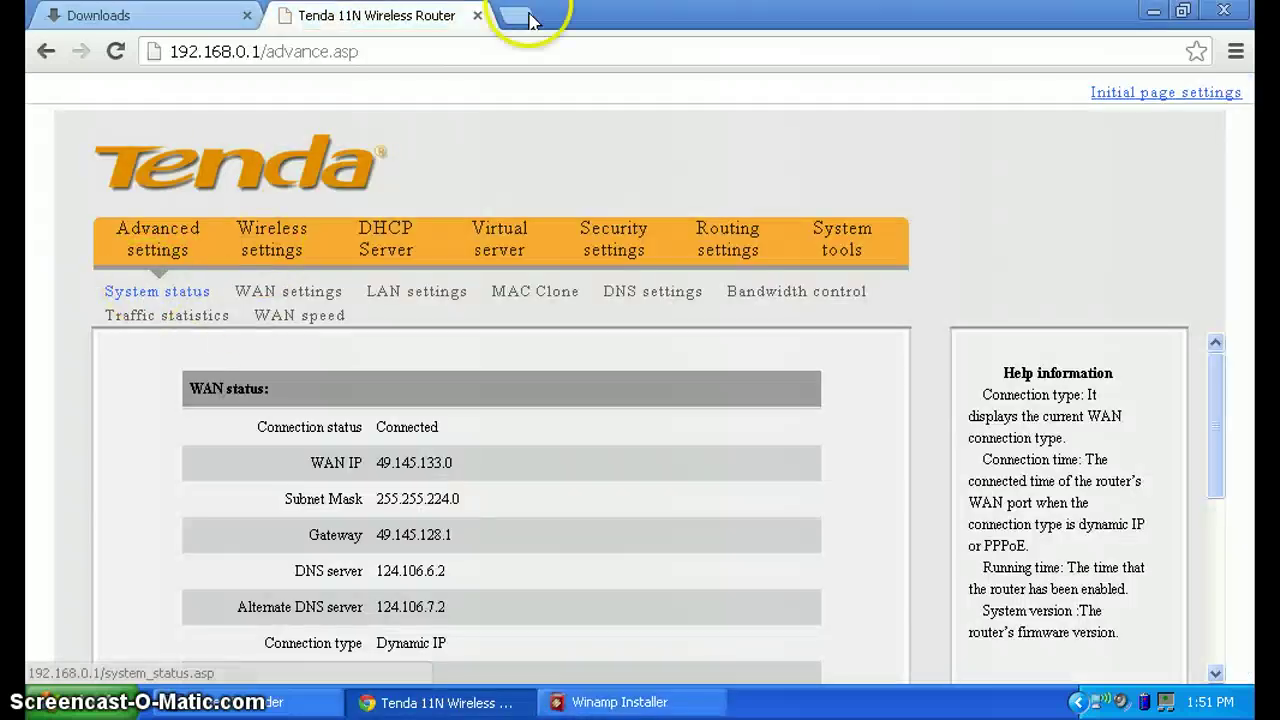
pyautogui.click(476, 17)
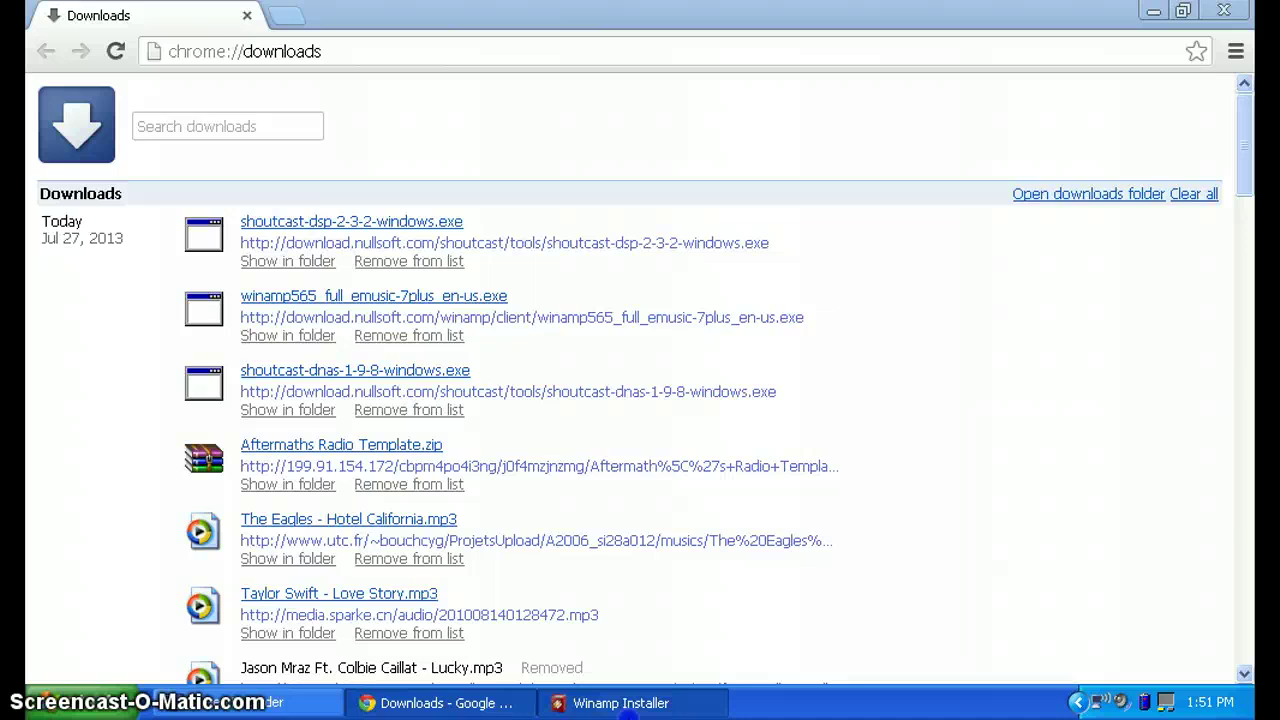
# Return to the Winamp installer and move the Windows Media Player 10 warning higher
pyautogui.click(620, 702)
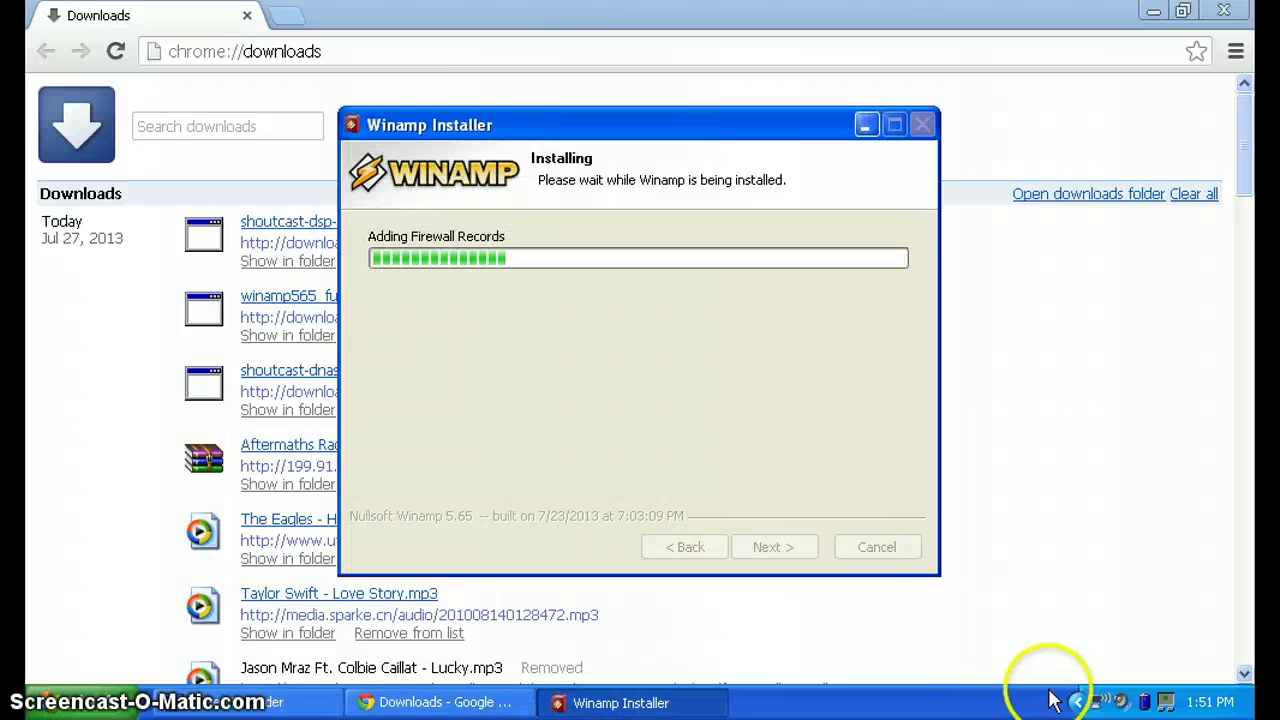
pyautogui.click(1078, 702)
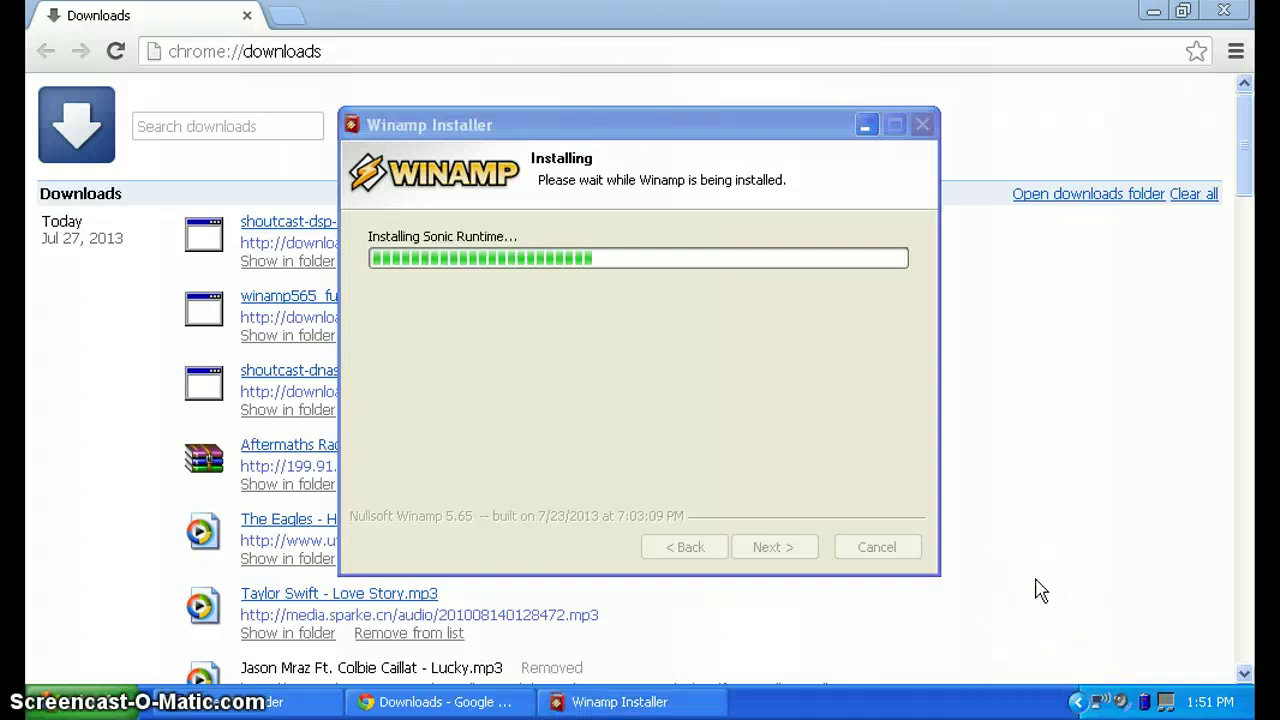
pyautogui.click(1023, 606)
pyautogui.click(1076, 702)
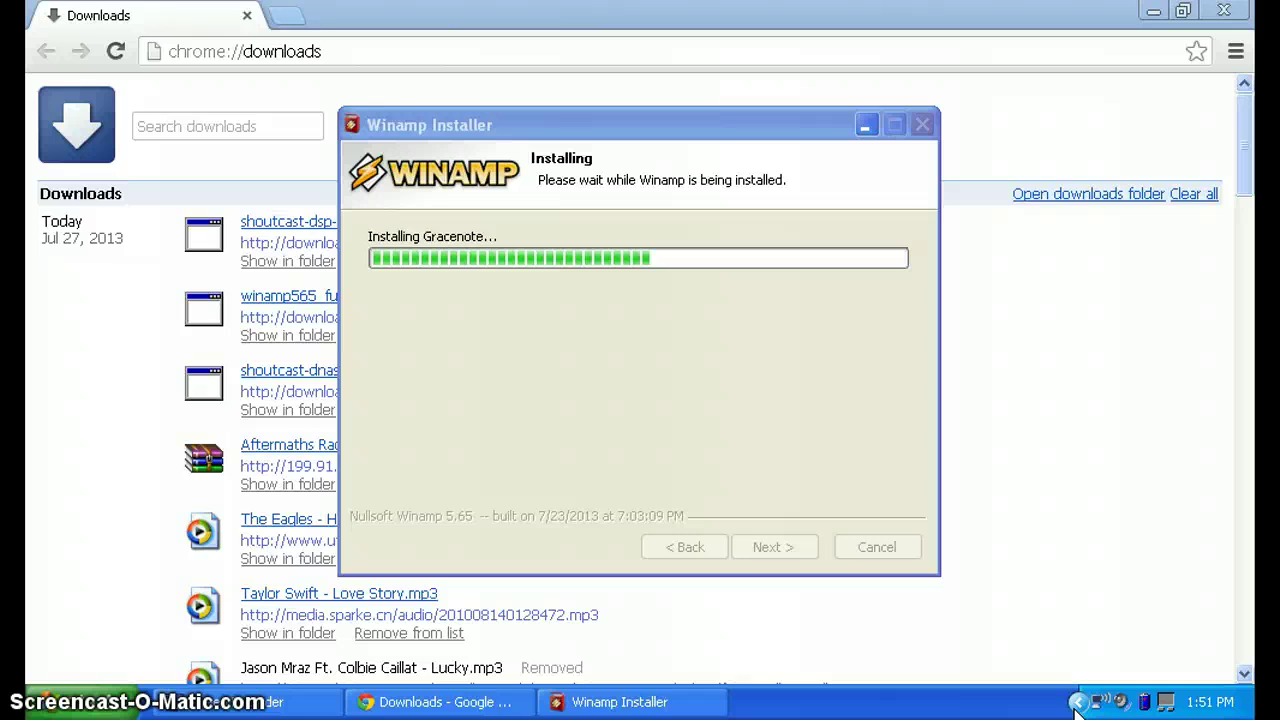
pyautogui.click(590, 310)
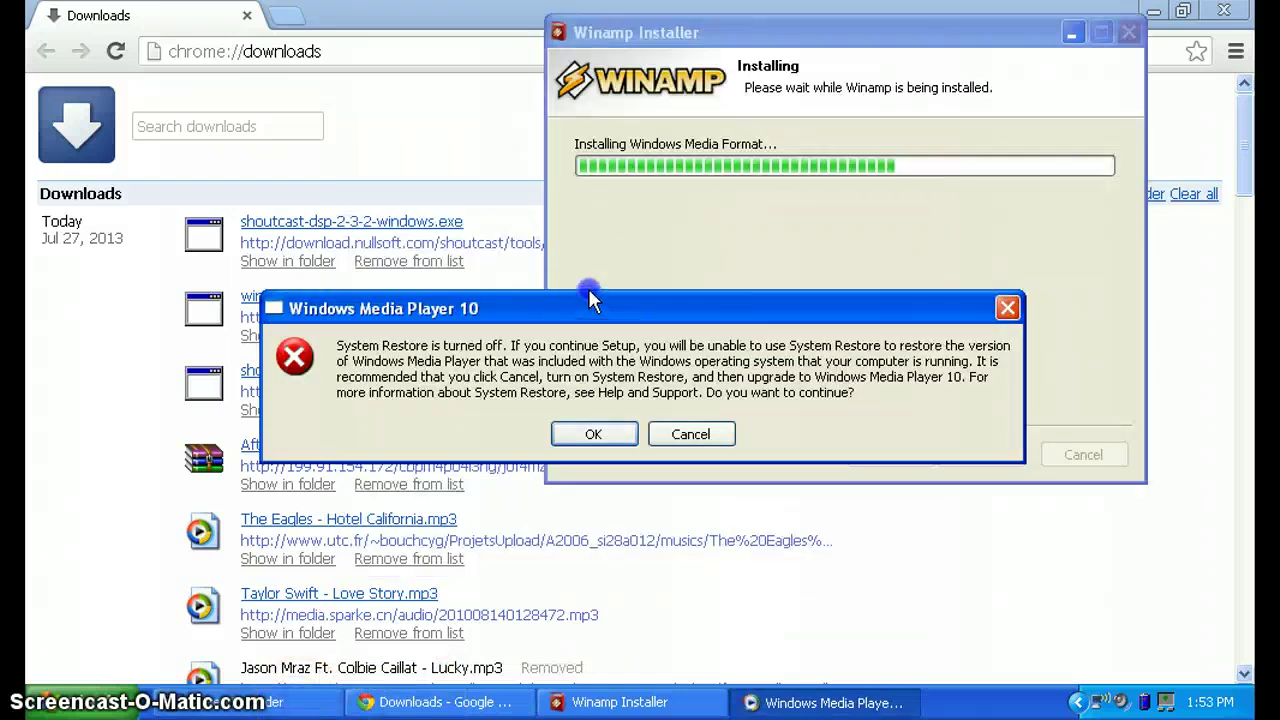
pyautogui.moveTo(589, 294); pyautogui.dragTo(597, 74)
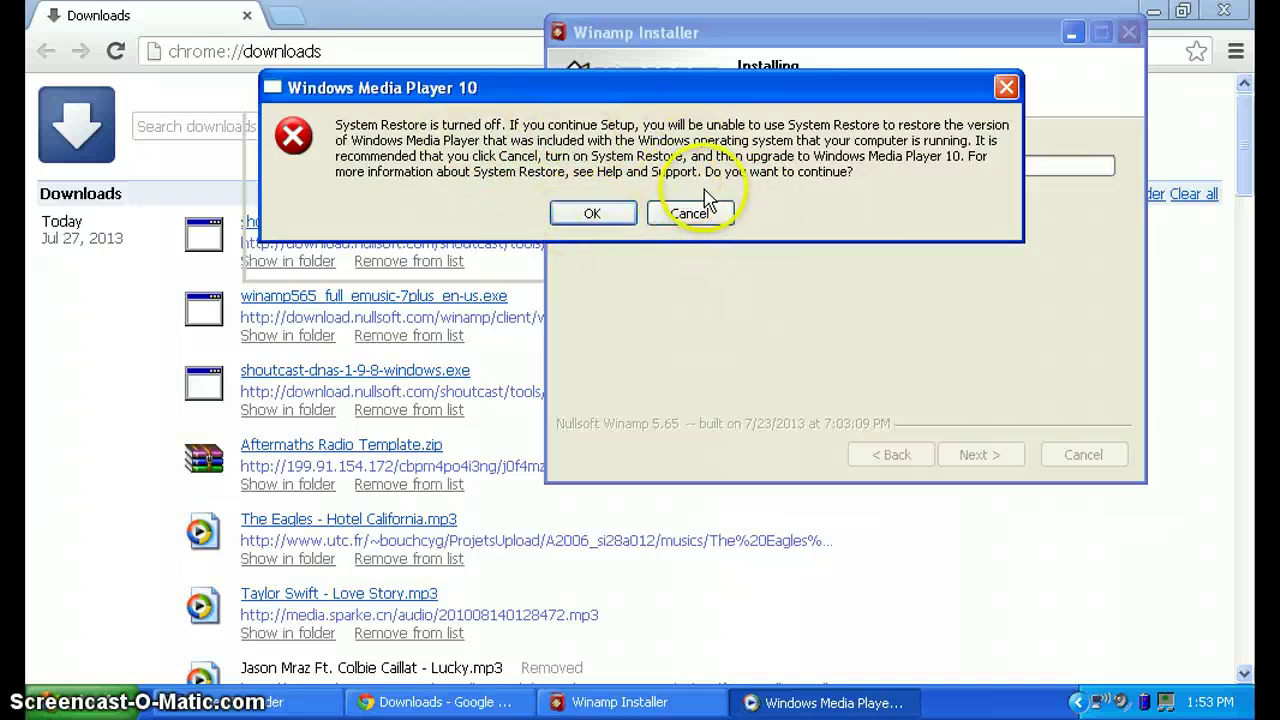
# Decline the Windows Media Player 10 upgrade and move the installer window aside while it finishes
pyautogui.click(670, 208)
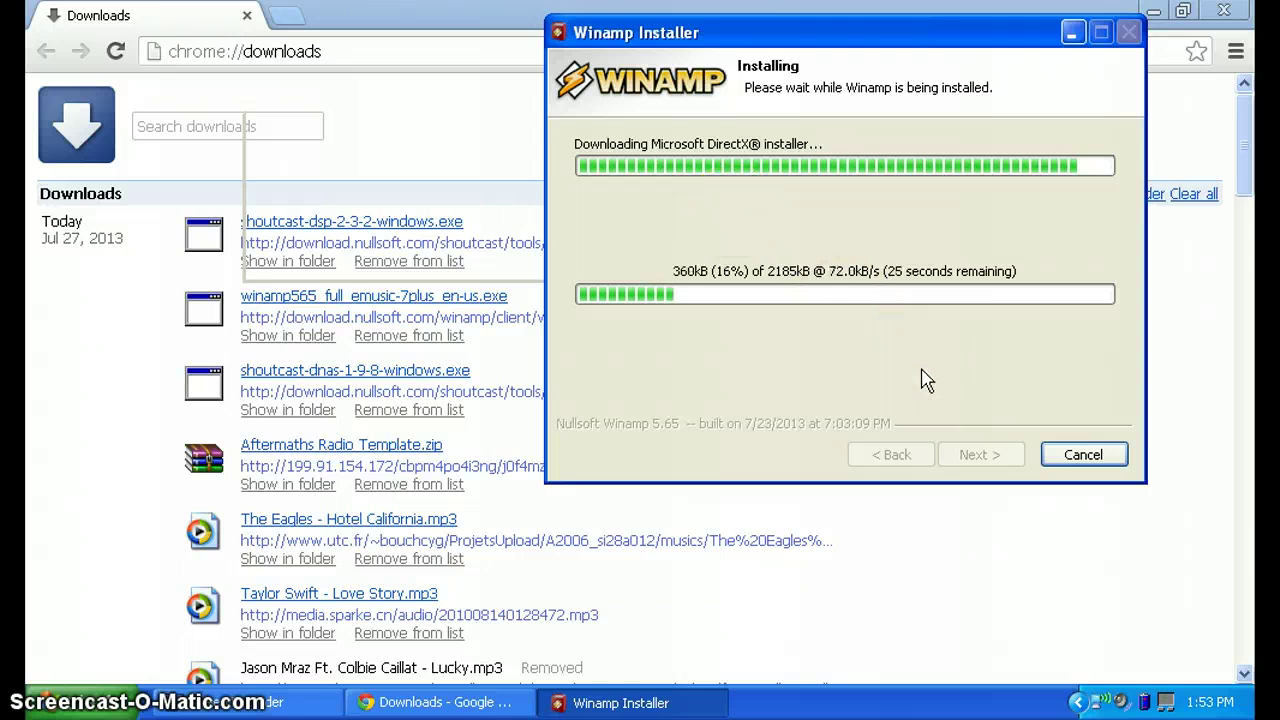
pyautogui.moveTo(647, 30); pyautogui.dragTo(327, 79)
pyautogui.click(45, 702)
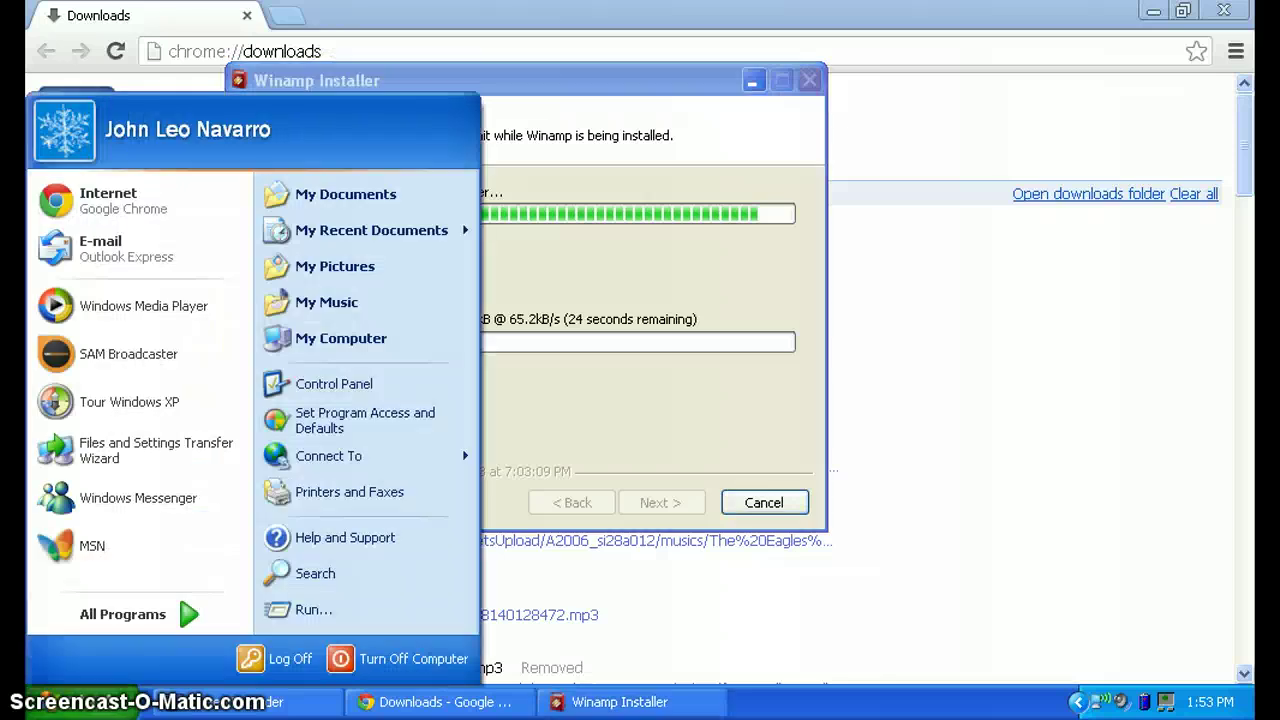
pyautogui.click(115, 308)
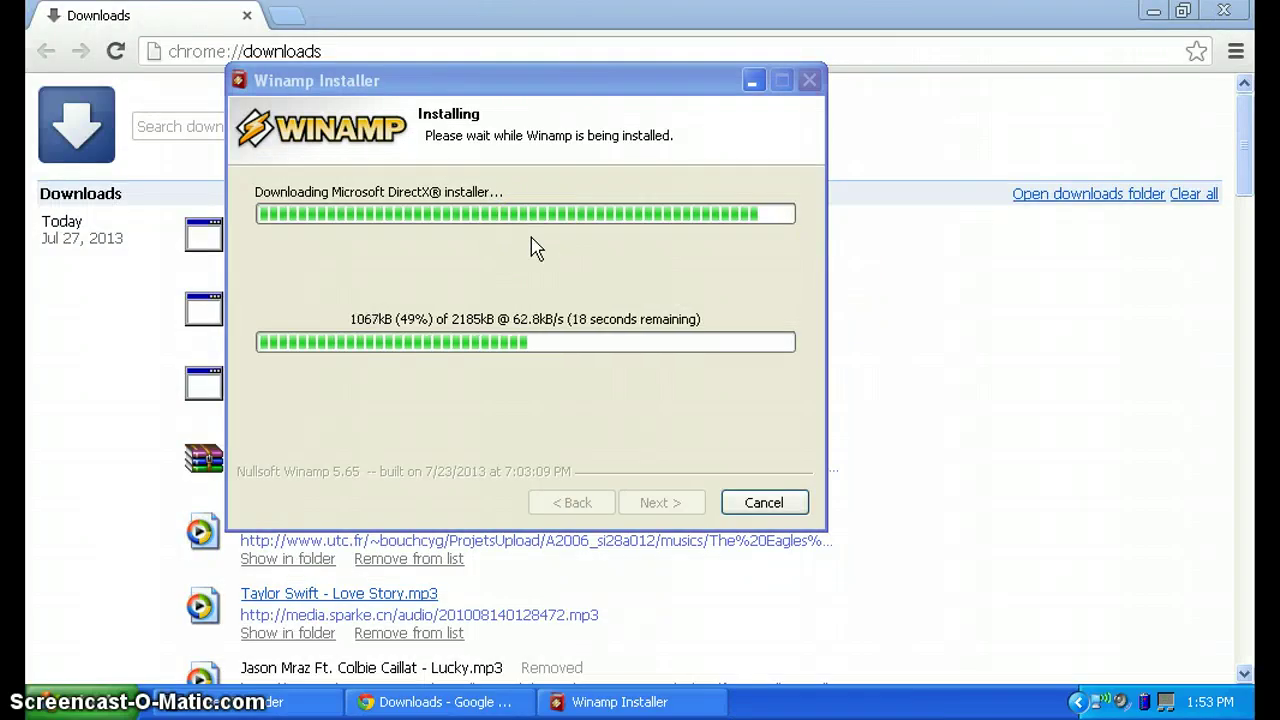
pyautogui.click(449, 146)
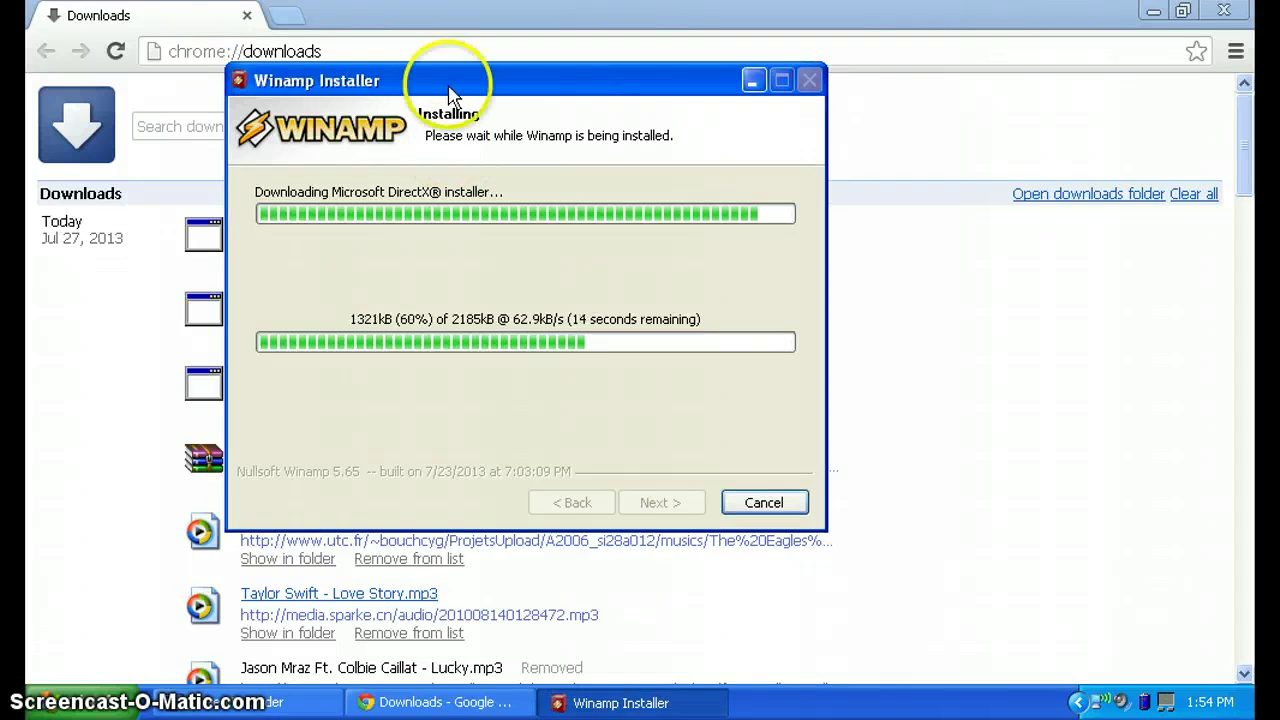
pyautogui.moveTo(449, 93); pyautogui.dragTo(711, 87)
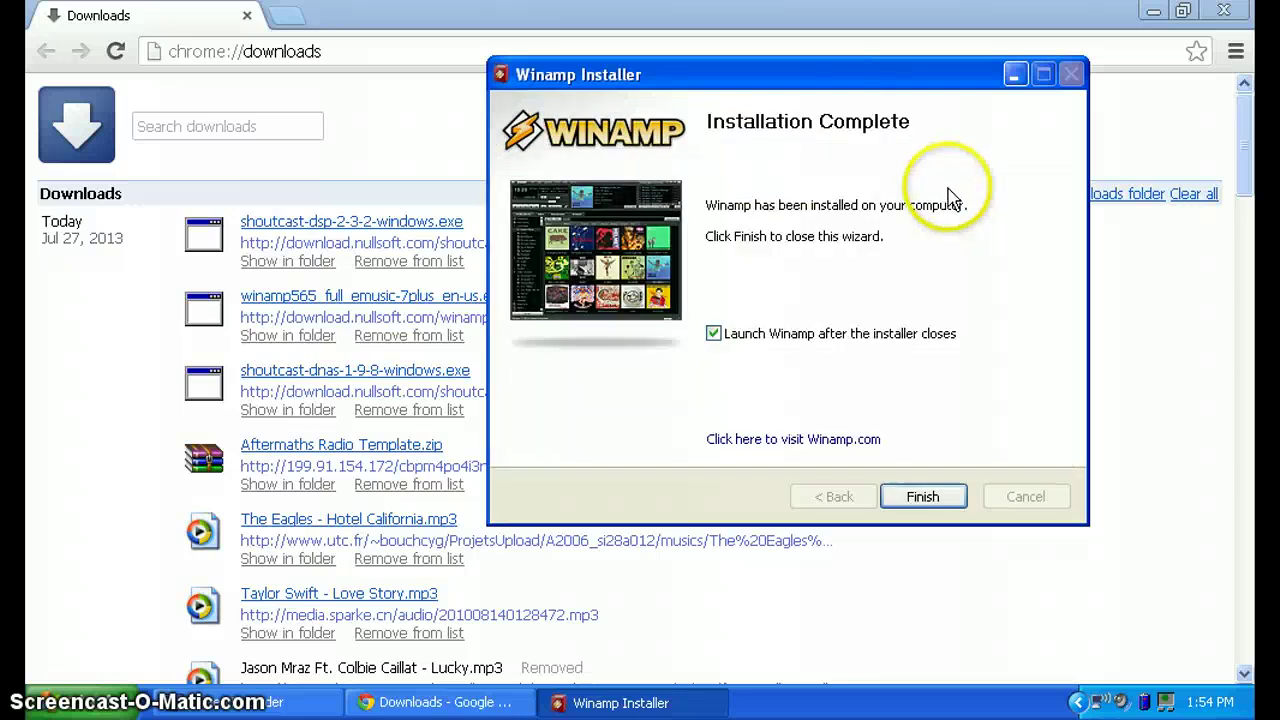
# Finish the Winamp installation without launching Winamp afterwards
pyautogui.click(812, 338)
pyautogui.click(920, 508)
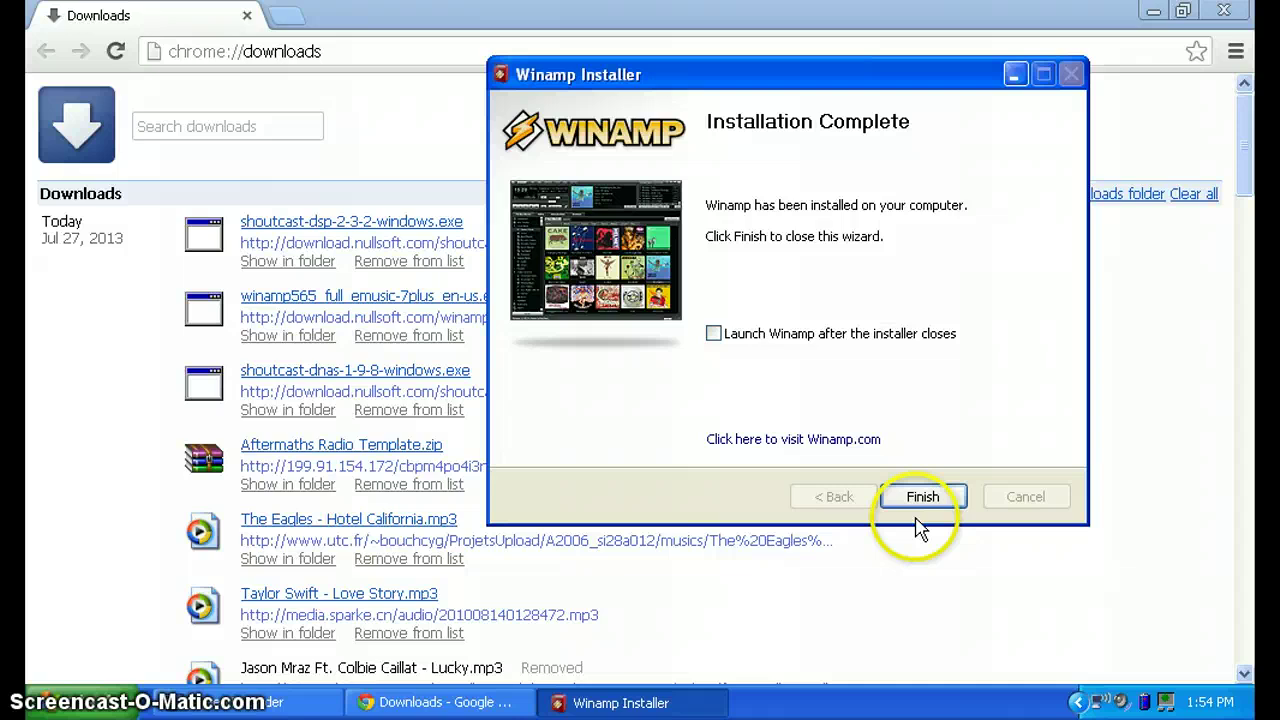
pyautogui.click(920, 500)
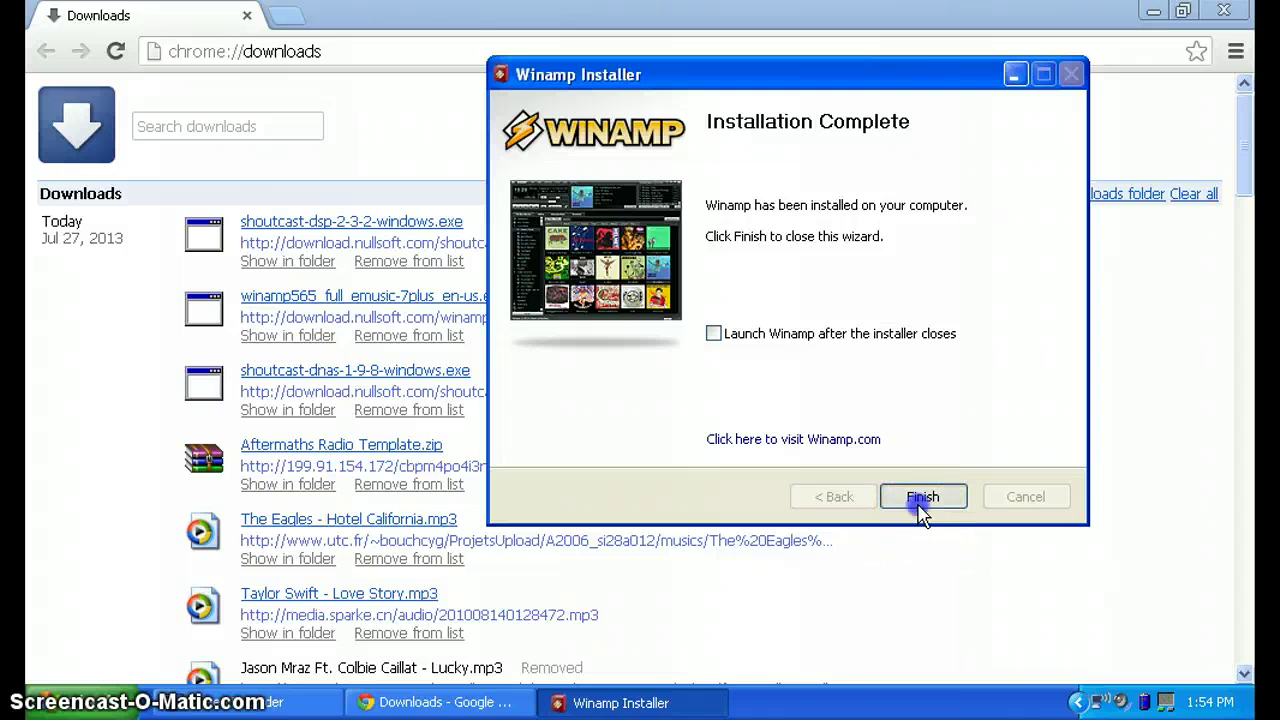
# Run the SHOUTcast DSP setup, install it into the Winamp folder, and launch Winamp
pyautogui.click(385, 223)
pyautogui.click(748, 378)
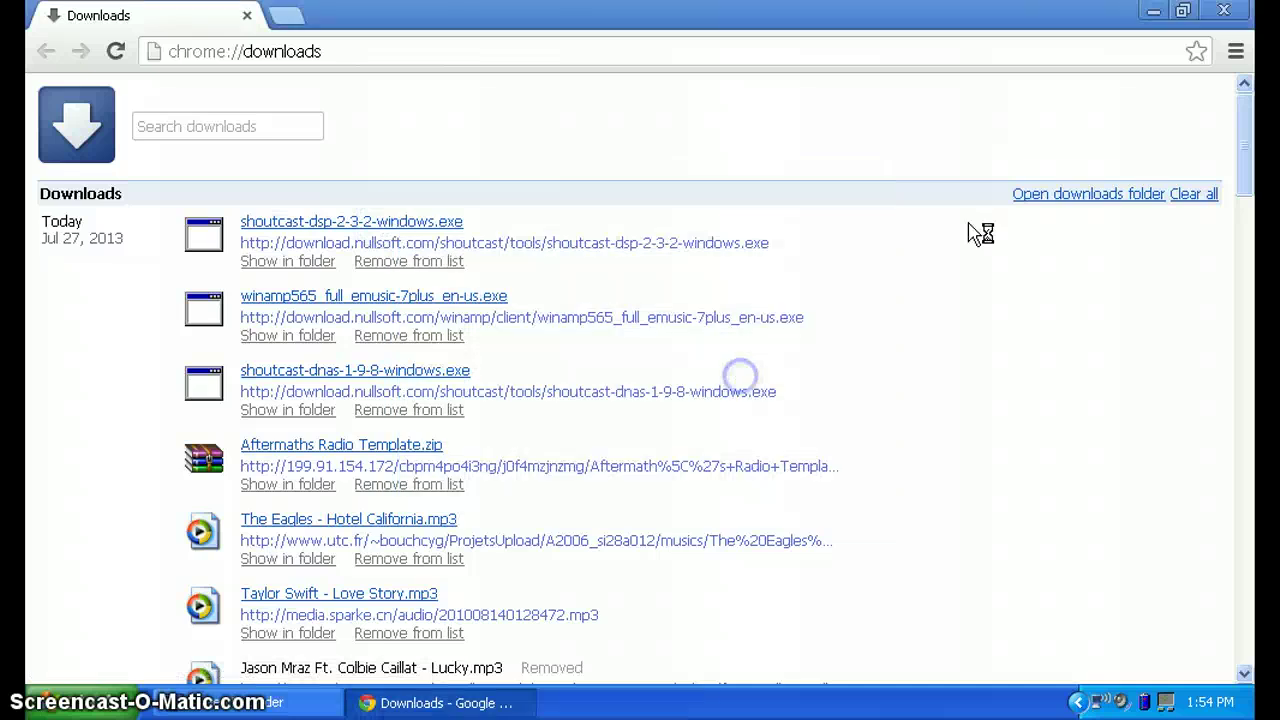
pyautogui.click(1223, 11)
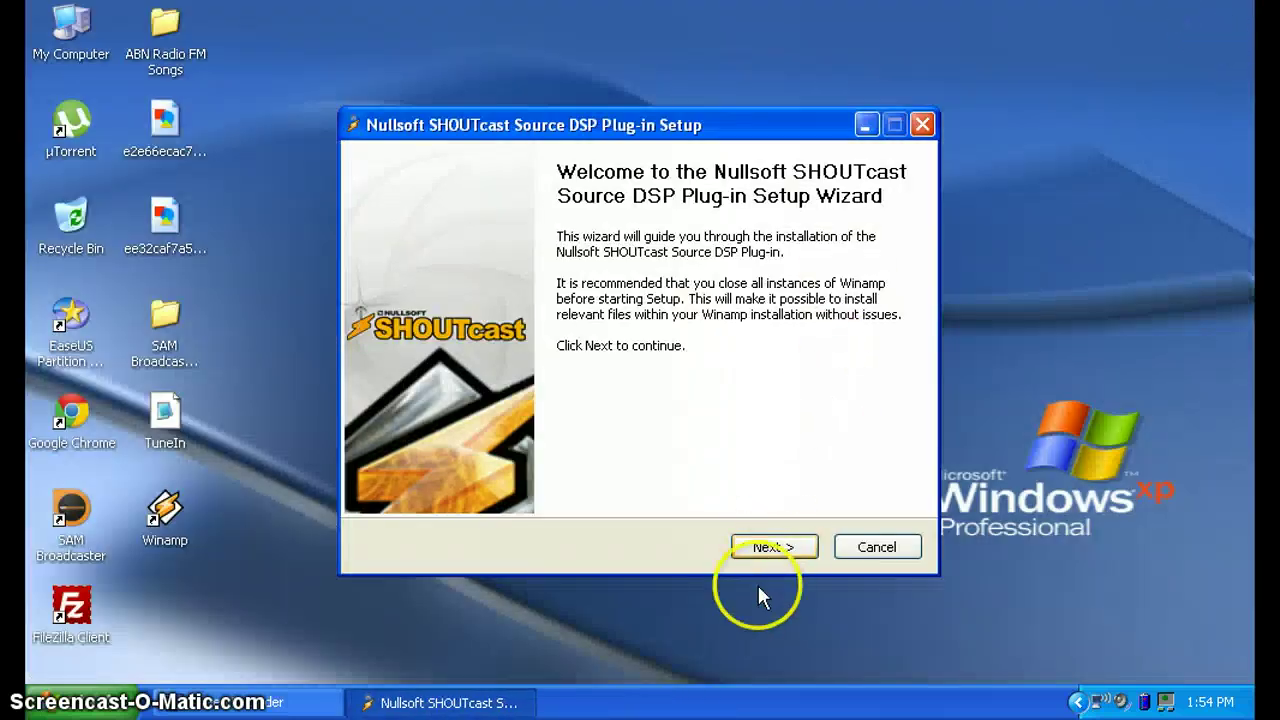
pyautogui.click(771, 546)
pyautogui.click(755, 537)
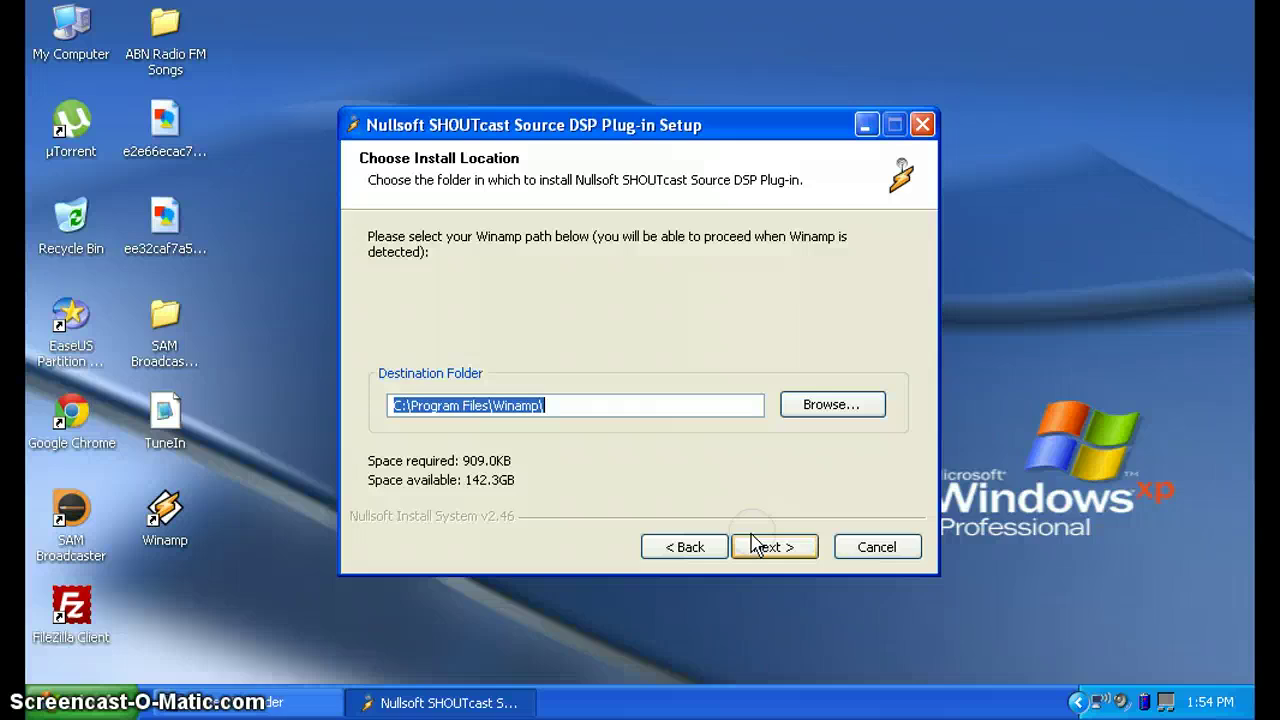
pyautogui.click(755, 542)
pyautogui.click(677, 429)
pyautogui.click(798, 550)
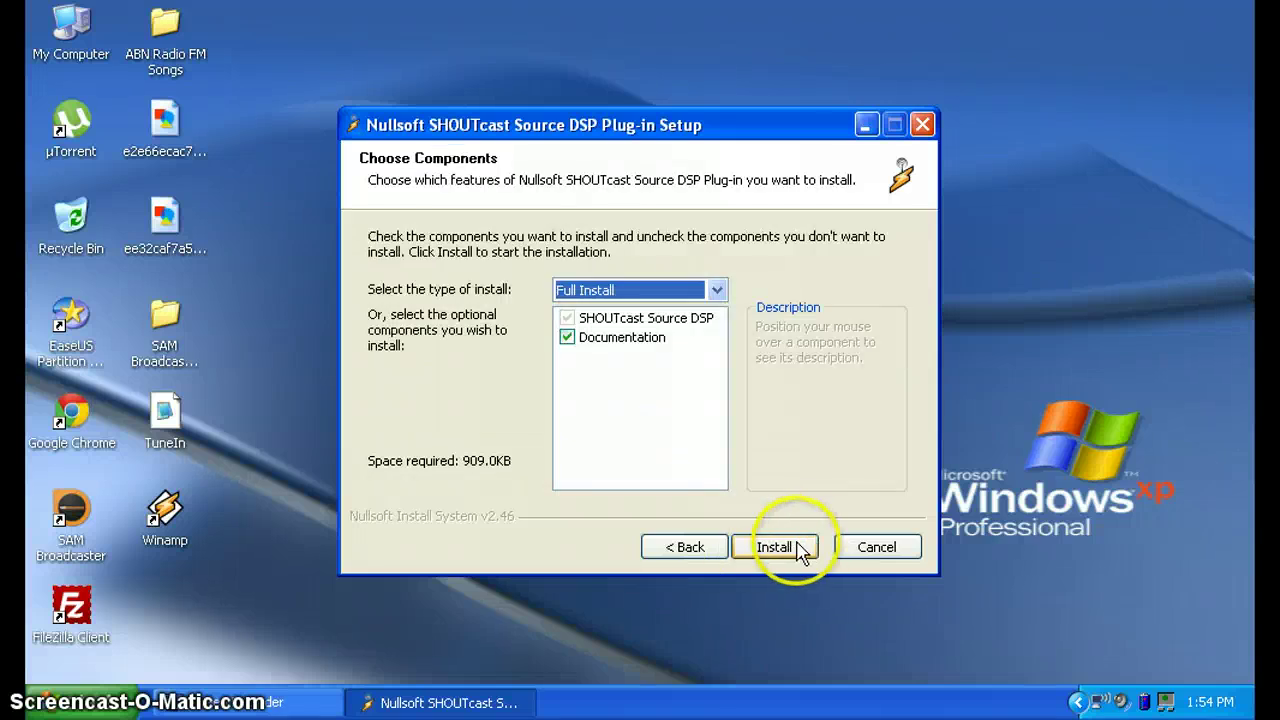
pyautogui.click(797, 549)
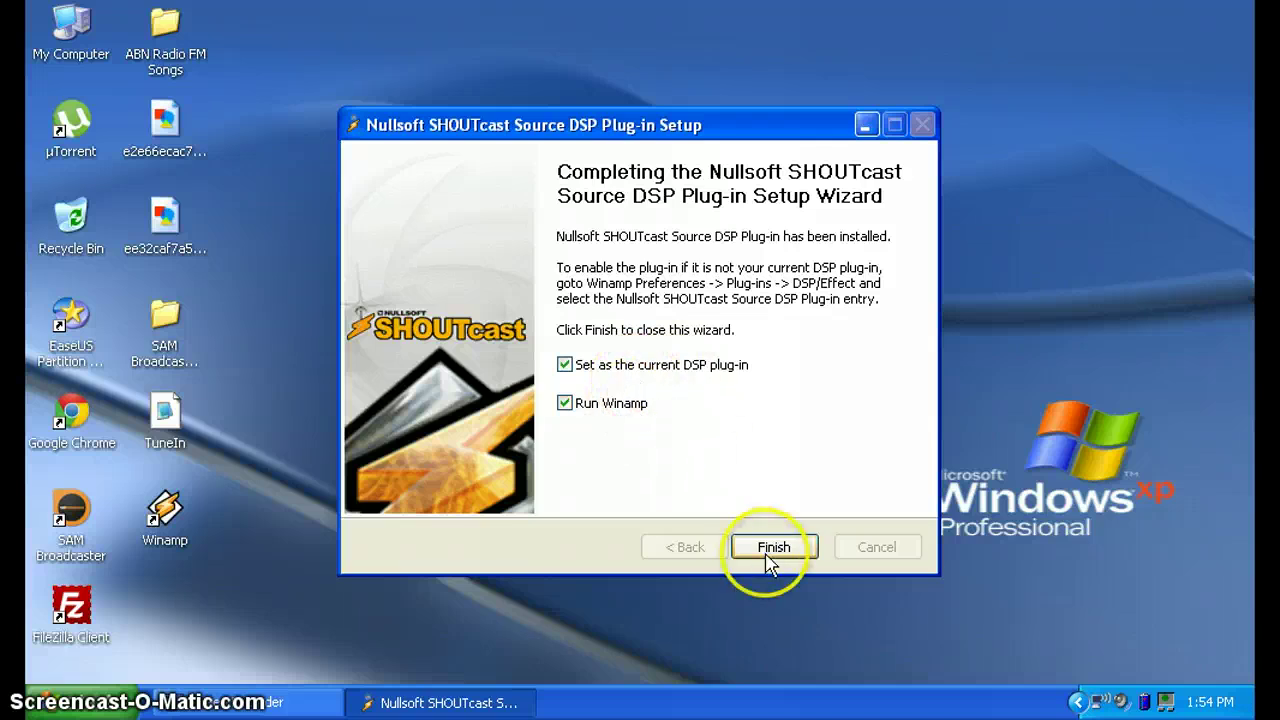
pyautogui.click(771, 555)
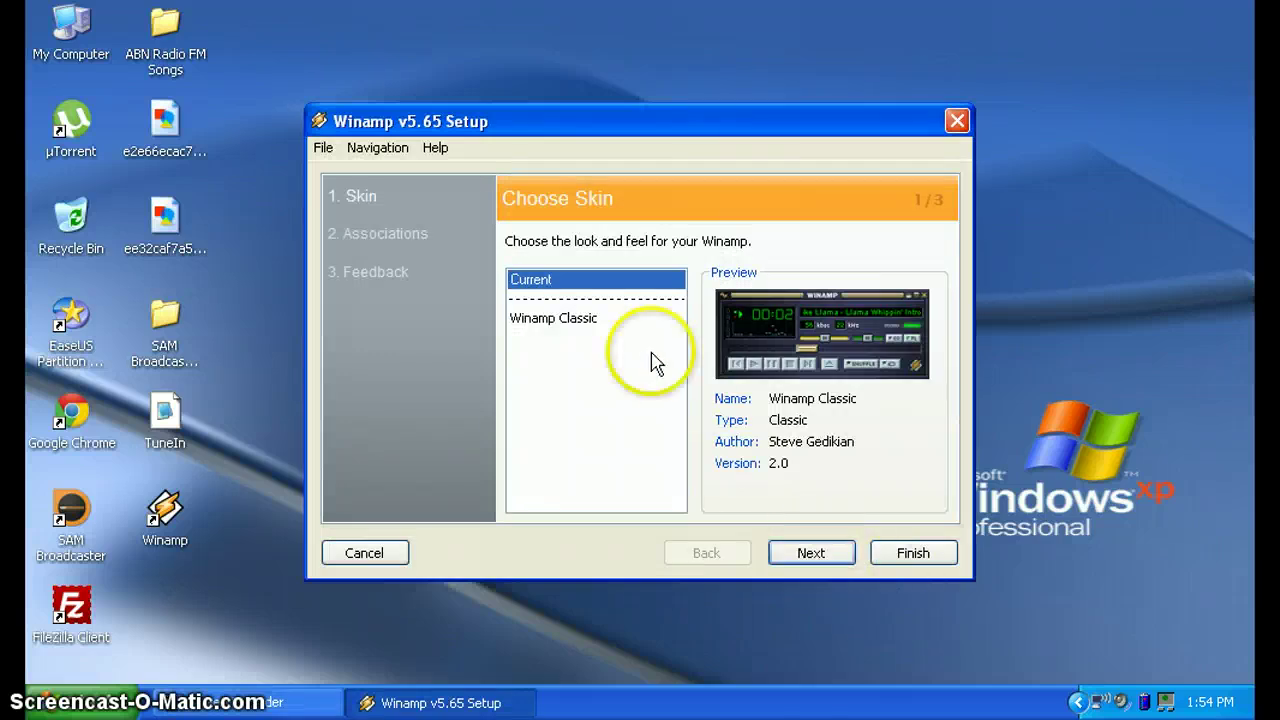
# Keep the classic skin, associate Winamp Specific Files, and skip the user information upload
pyautogui.click(811, 555)
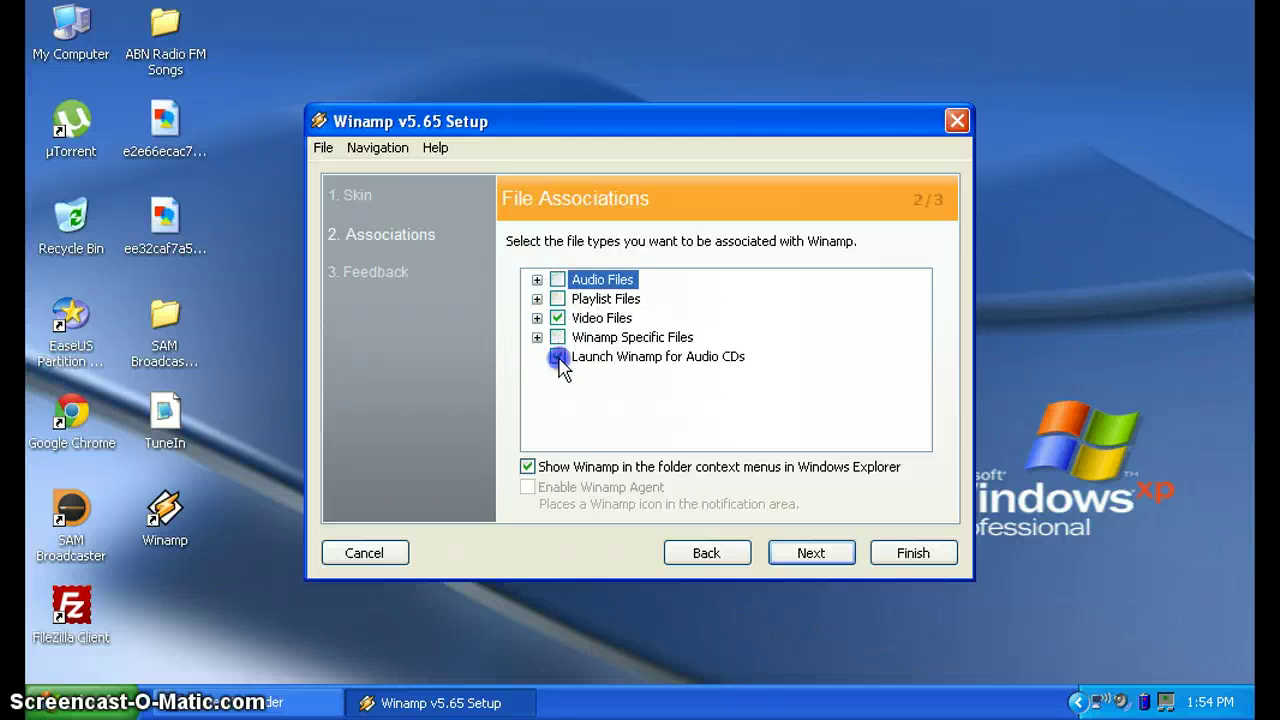
pyautogui.click(557, 337)
pyautogui.click(830, 555)
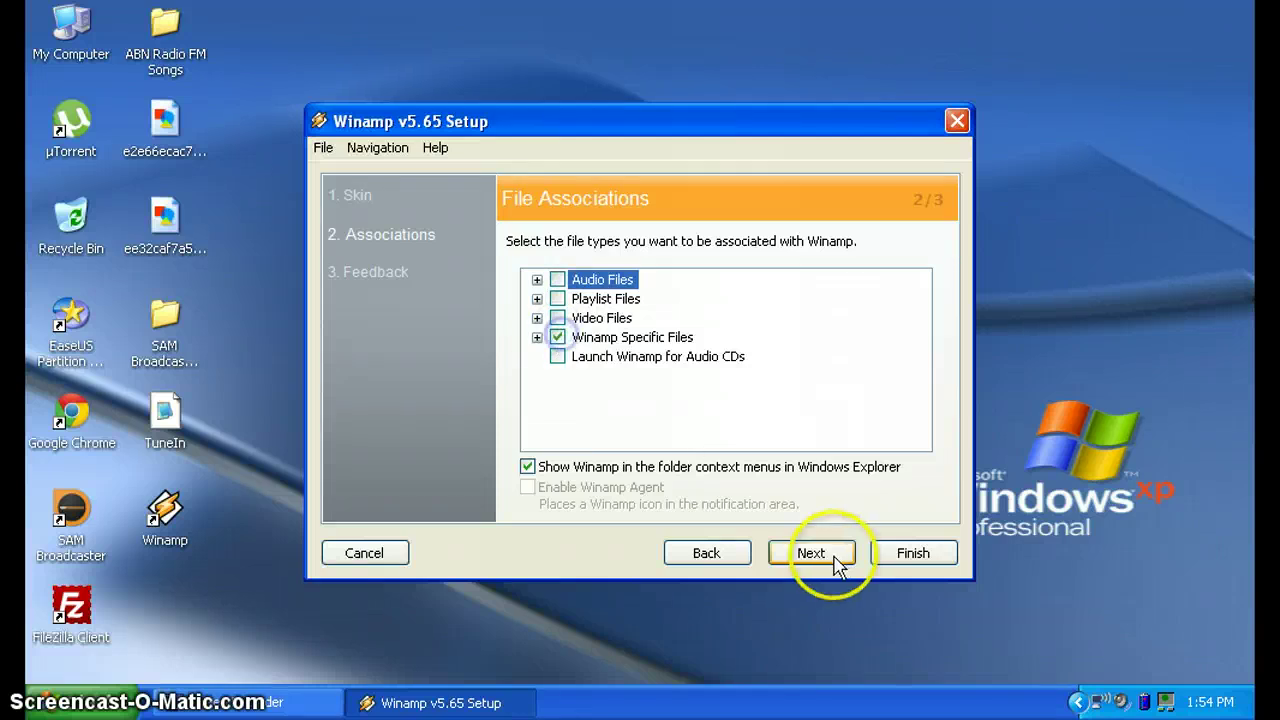
pyautogui.click(885, 555)
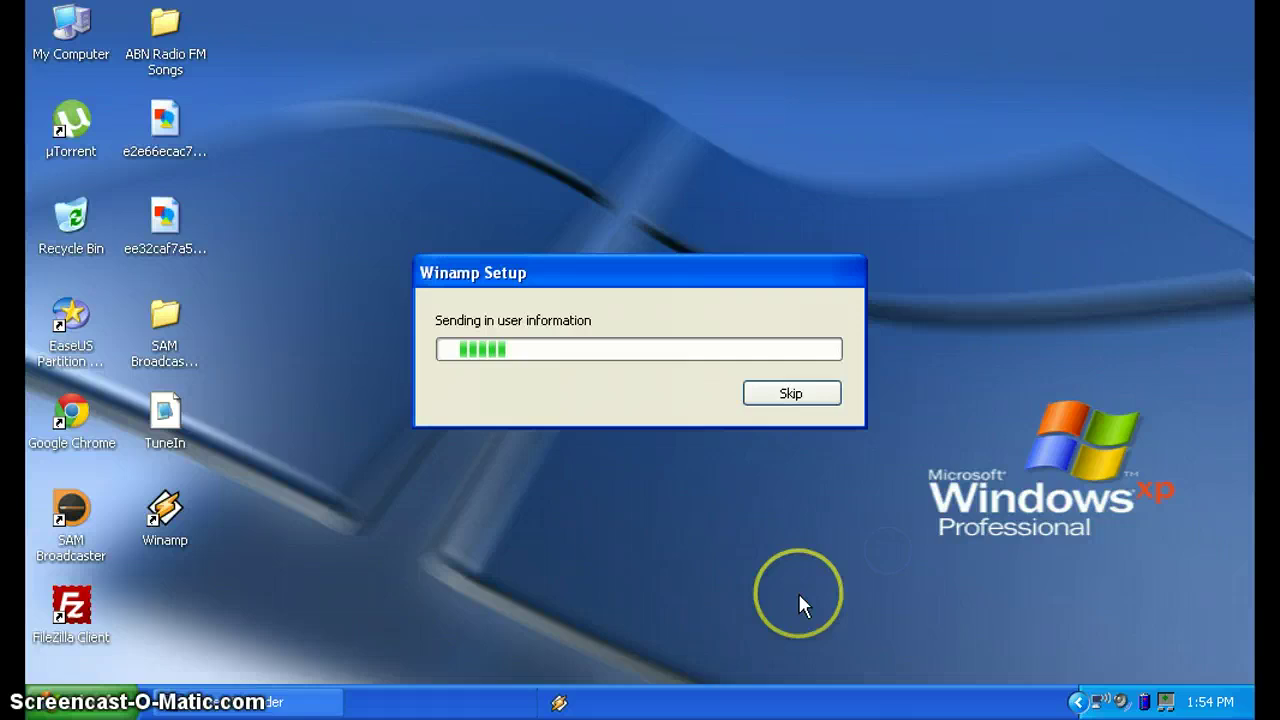
pyautogui.click(770, 395)
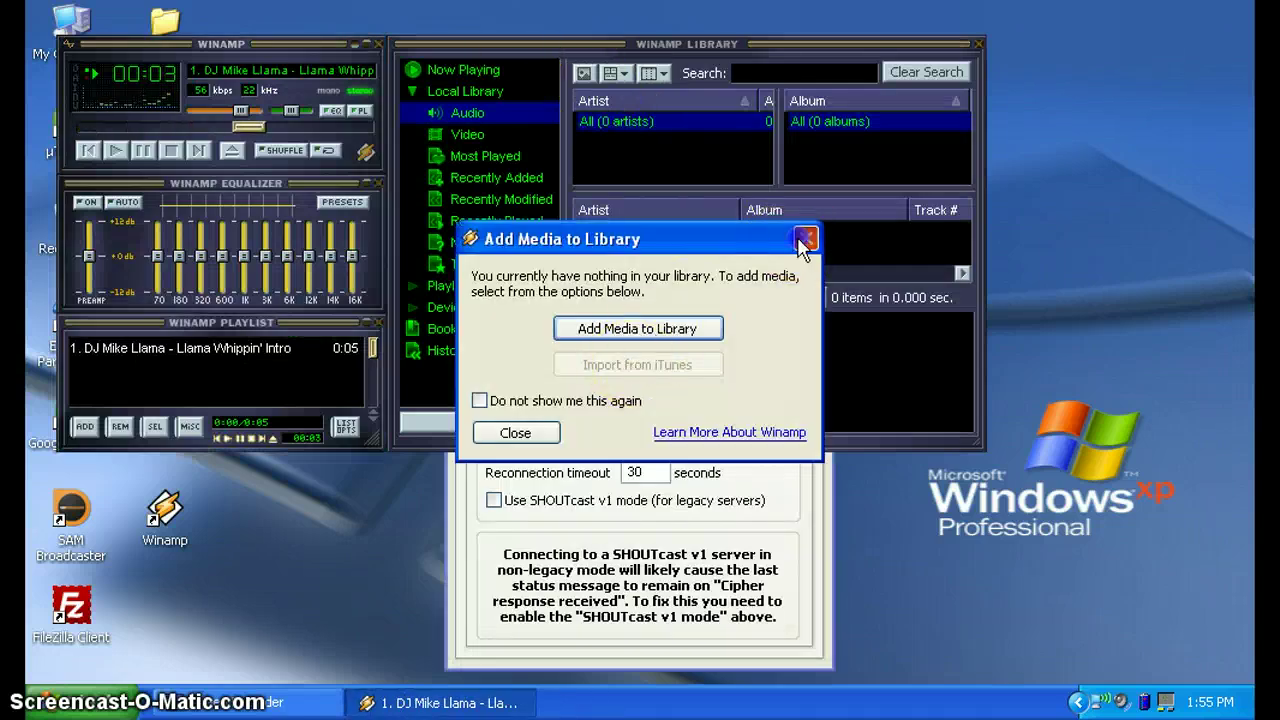
# Enable SHOUTcast v1 mode, choose MP3 Encoder for the stream, then show All Programs
pyautogui.click(805, 238)
pyautogui.click(600, 500)
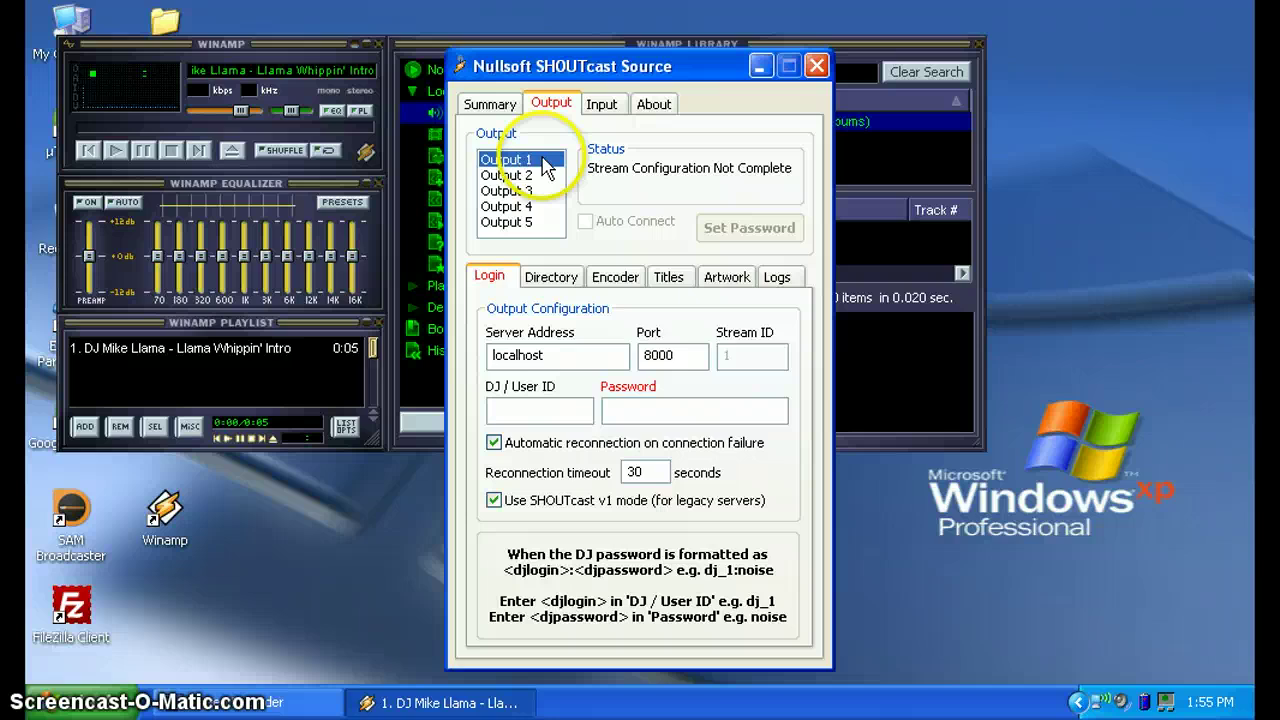
pyautogui.click(330, 42)
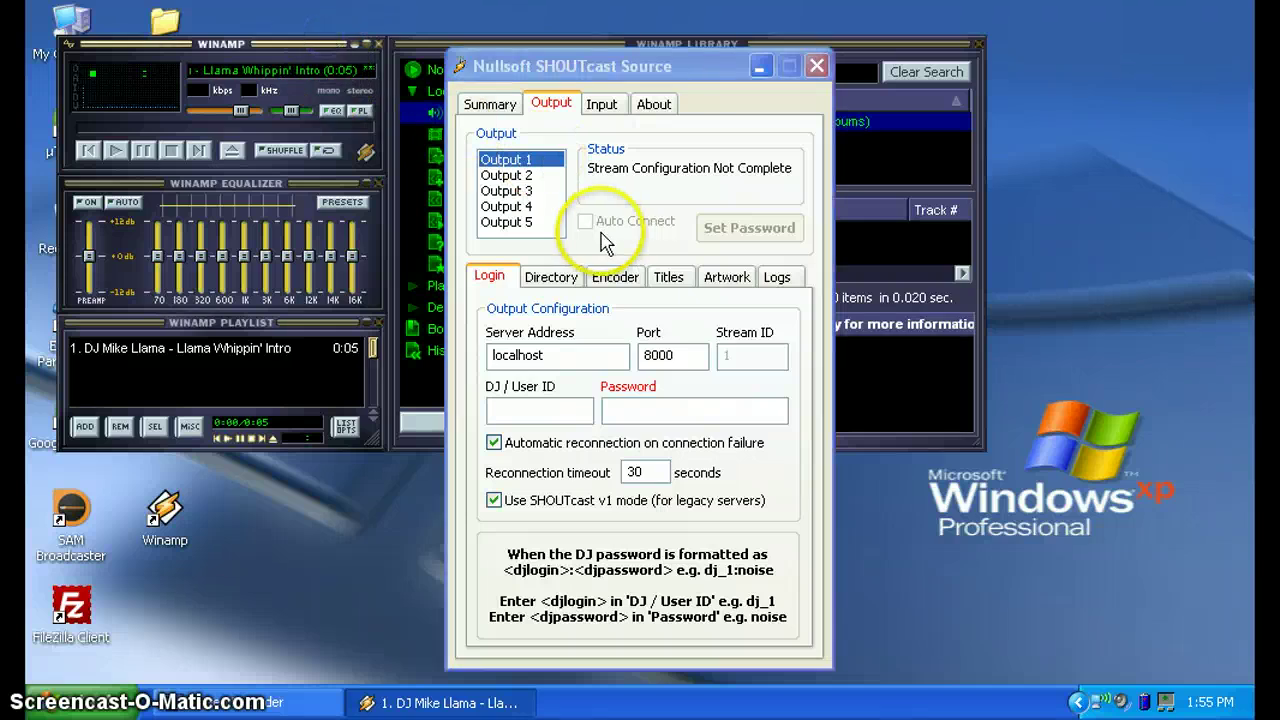
pyautogui.click(612, 277)
pyautogui.click(623, 358)
pyautogui.click(623, 397)
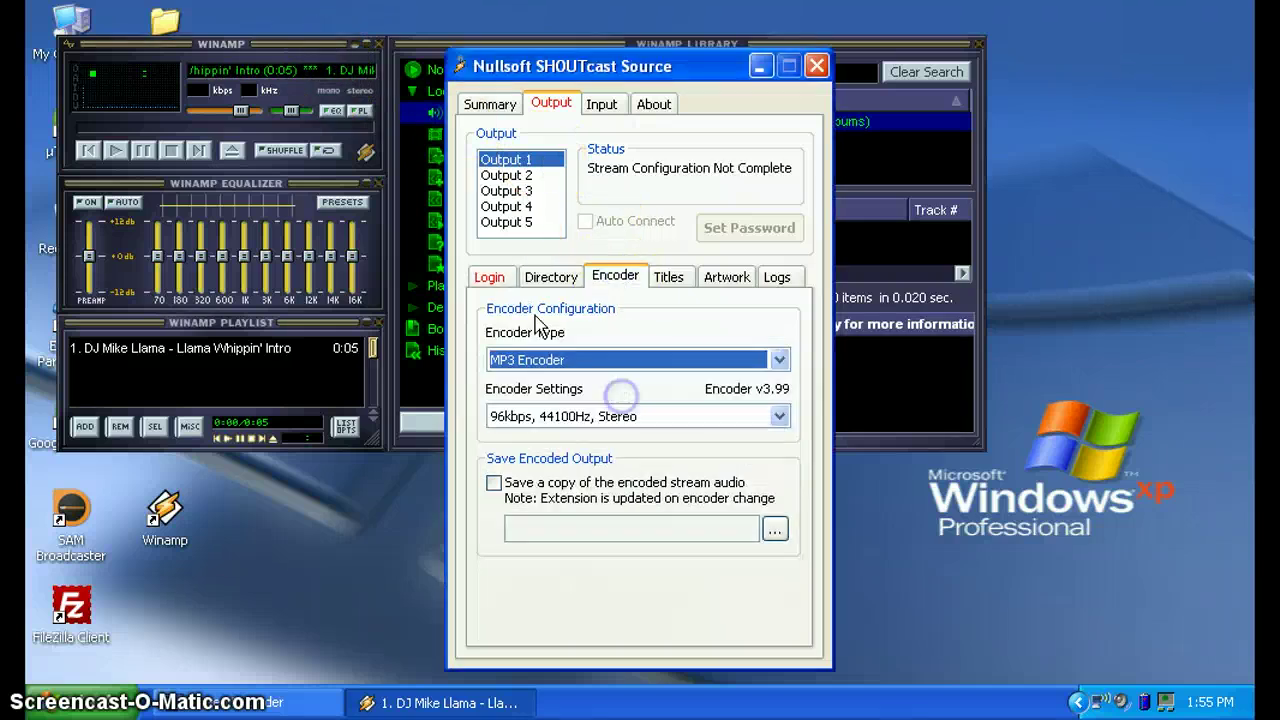
pyautogui.click(488, 277)
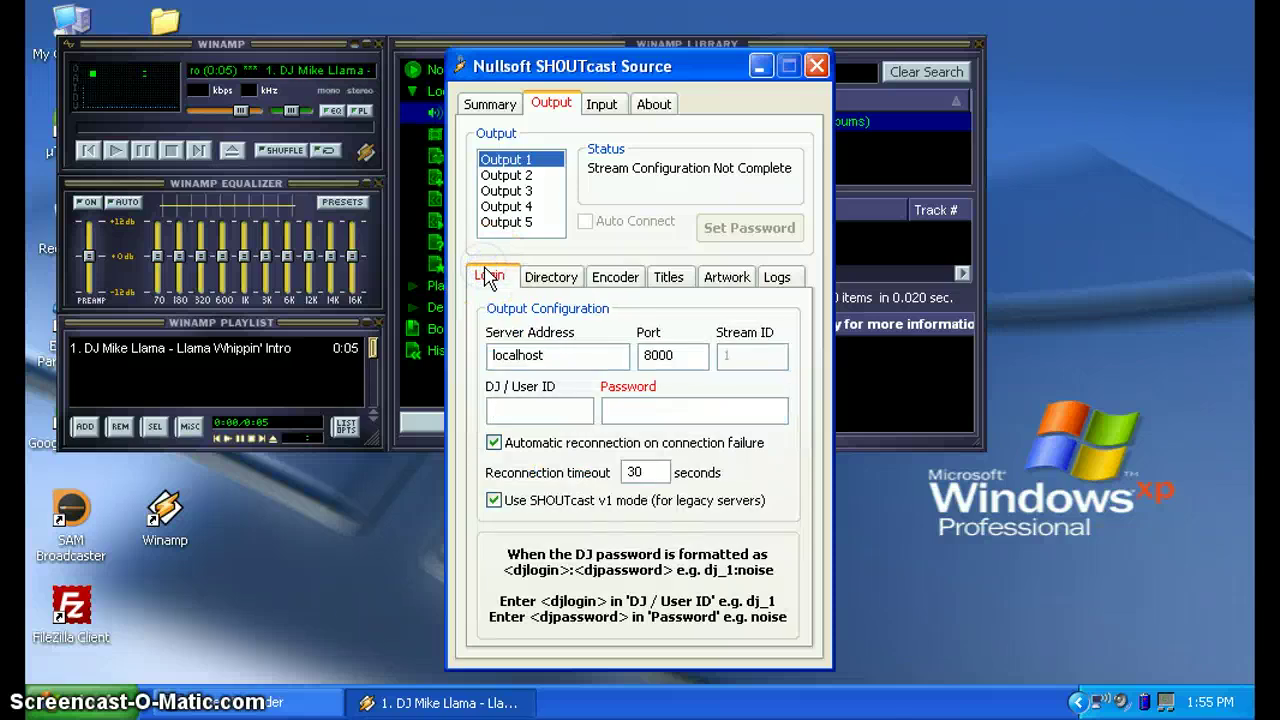
pyautogui.click(55, 704)
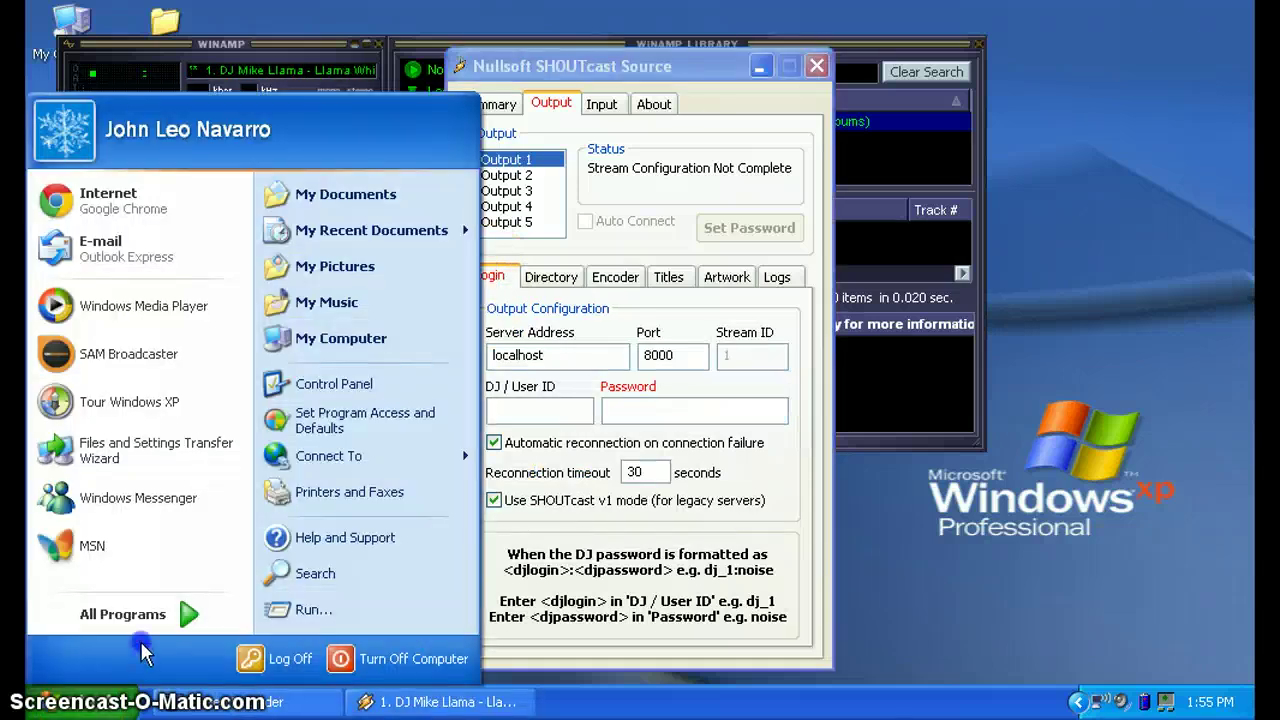
pyautogui.click(168, 607)
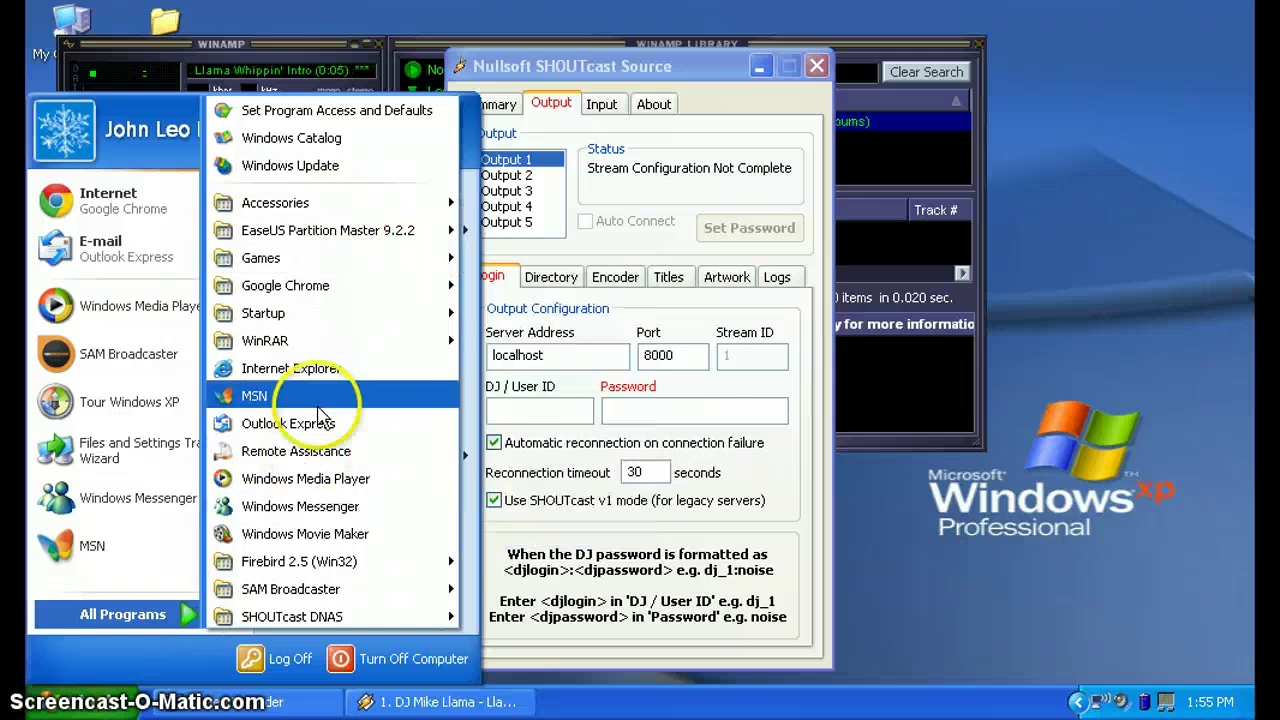
# Start SHOUTcast DNAS (GUI) from All Programs, then bring the SHOUTcast Source window forward
pyautogui.moveTo(346, 620)
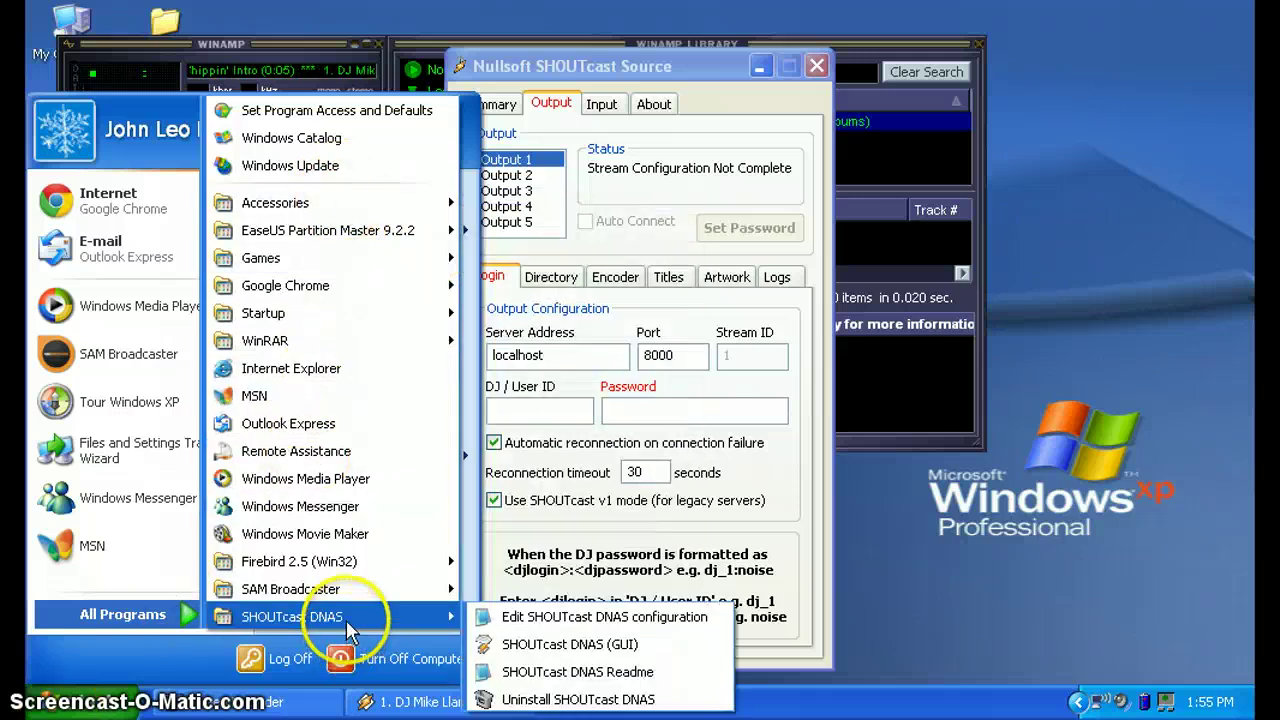
pyautogui.click(520, 645)
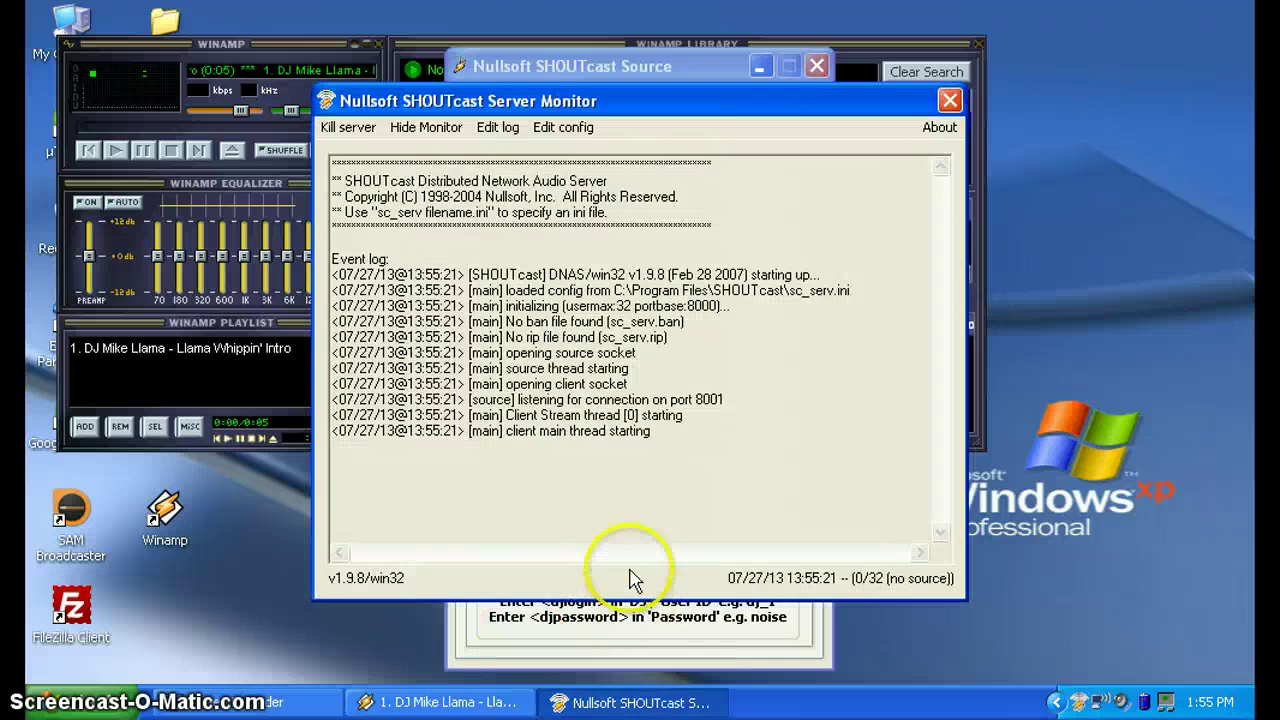
pyautogui.click(631, 652)
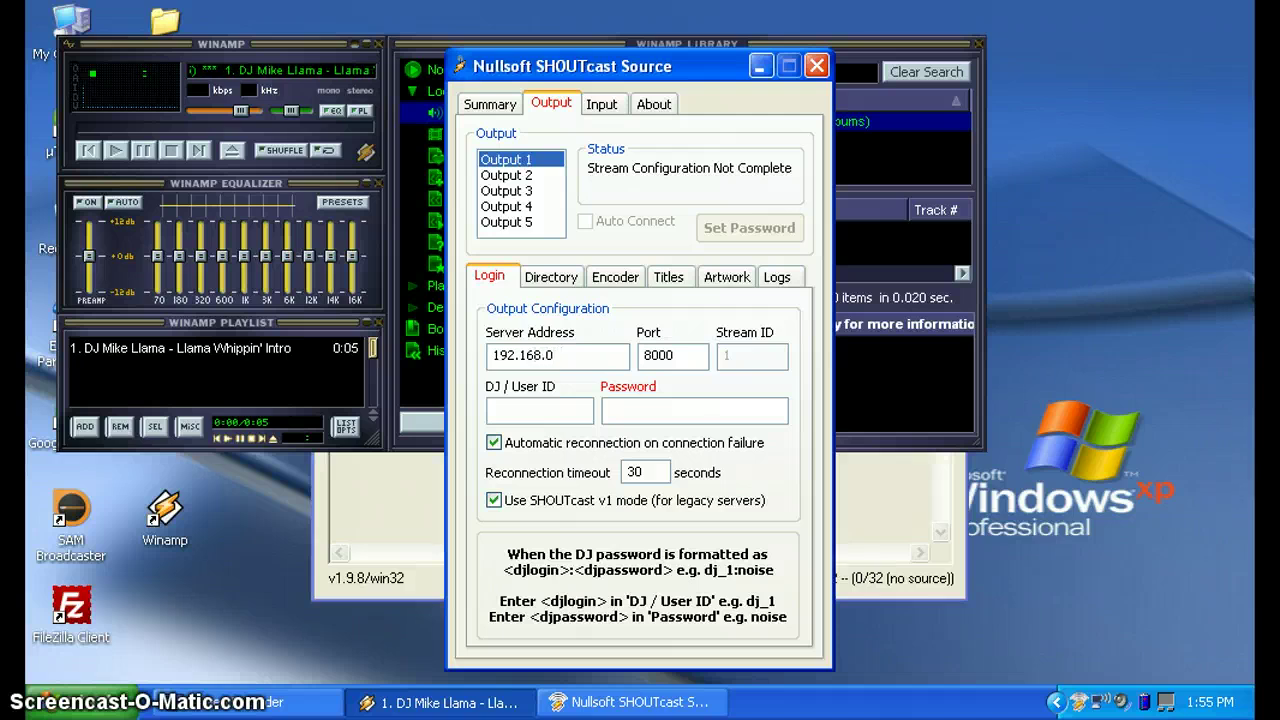
# Keep server port 8000 and enter the source password on the Login tab
pyautogui.click(698, 354)
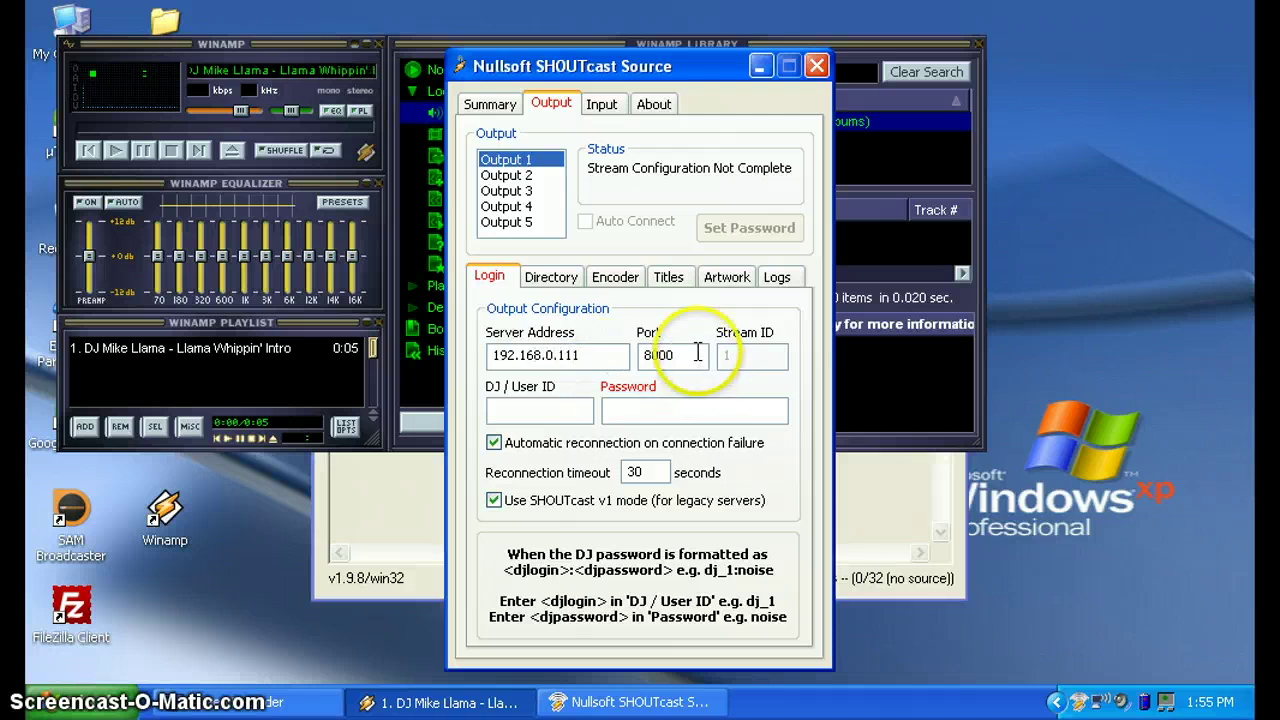
pyautogui.doubleClick(698, 354)
pyautogui.click(706, 362)
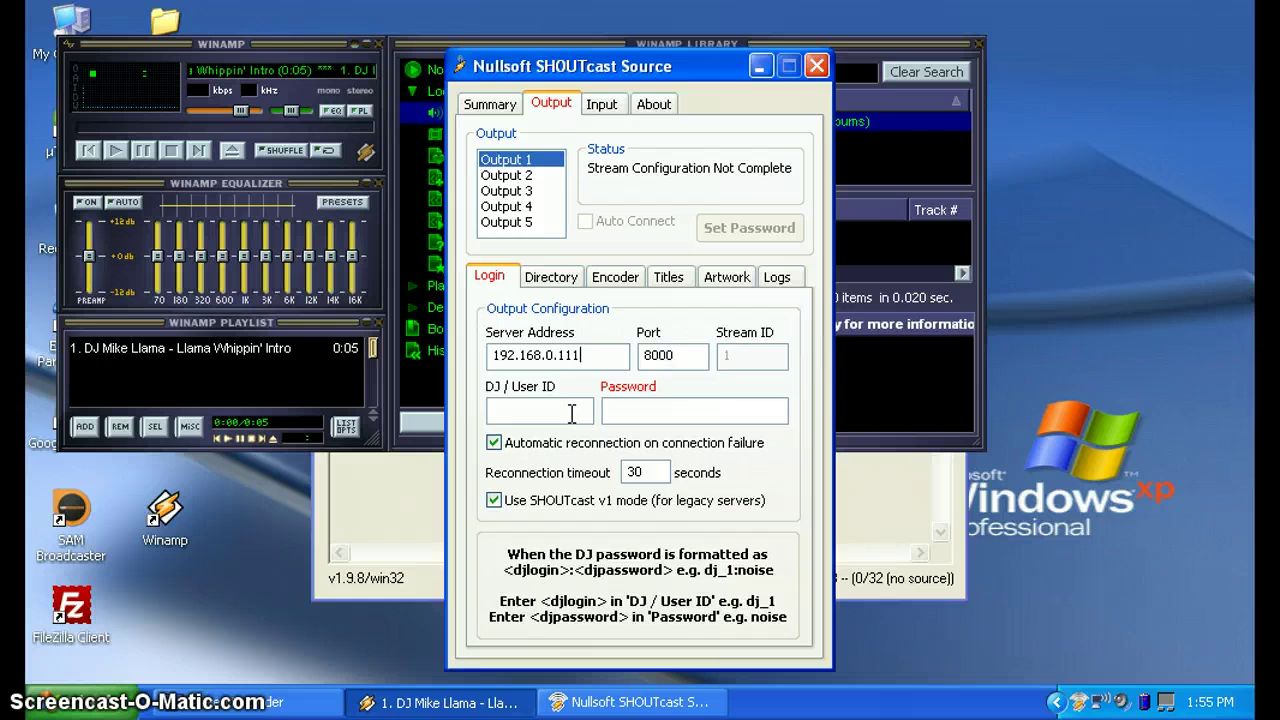
pyautogui.click(658, 416)
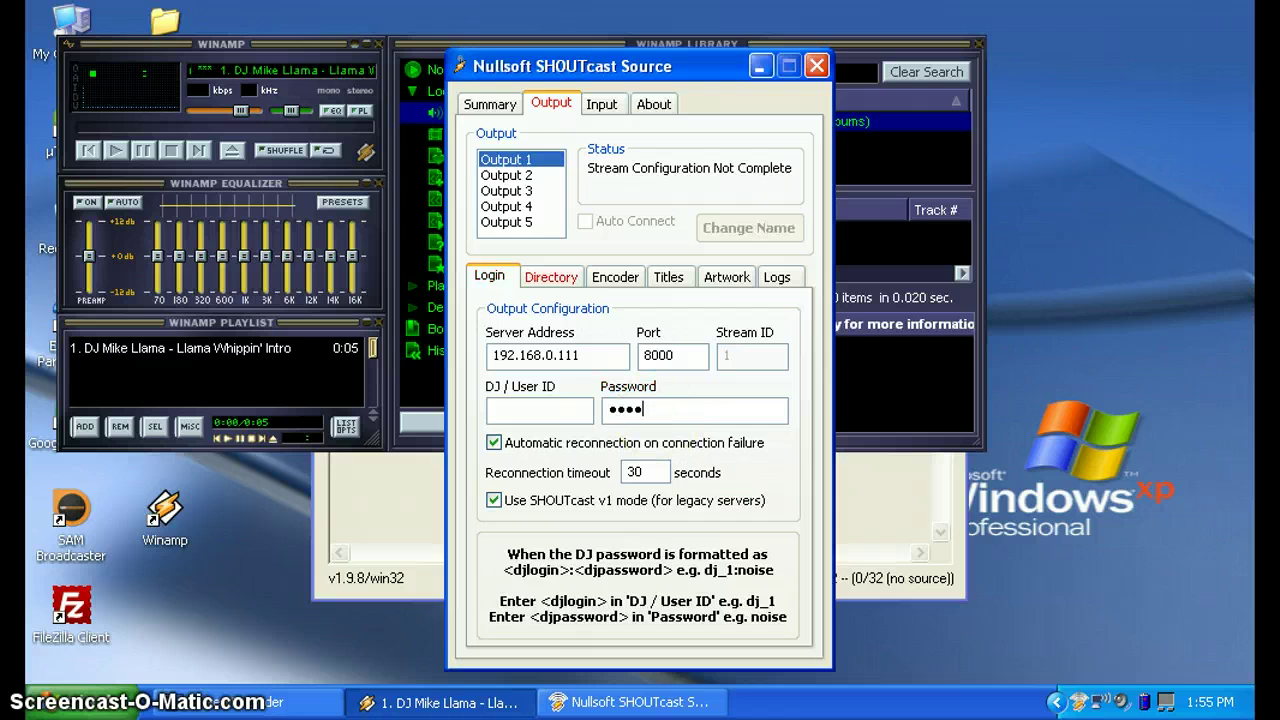
# Replace the stream name 'Unnamed Server' in the Directory settings with a new name
pyautogui.click(546, 277)
pyautogui.moveTo(608, 376); pyautogui.dragTo(418, 400)
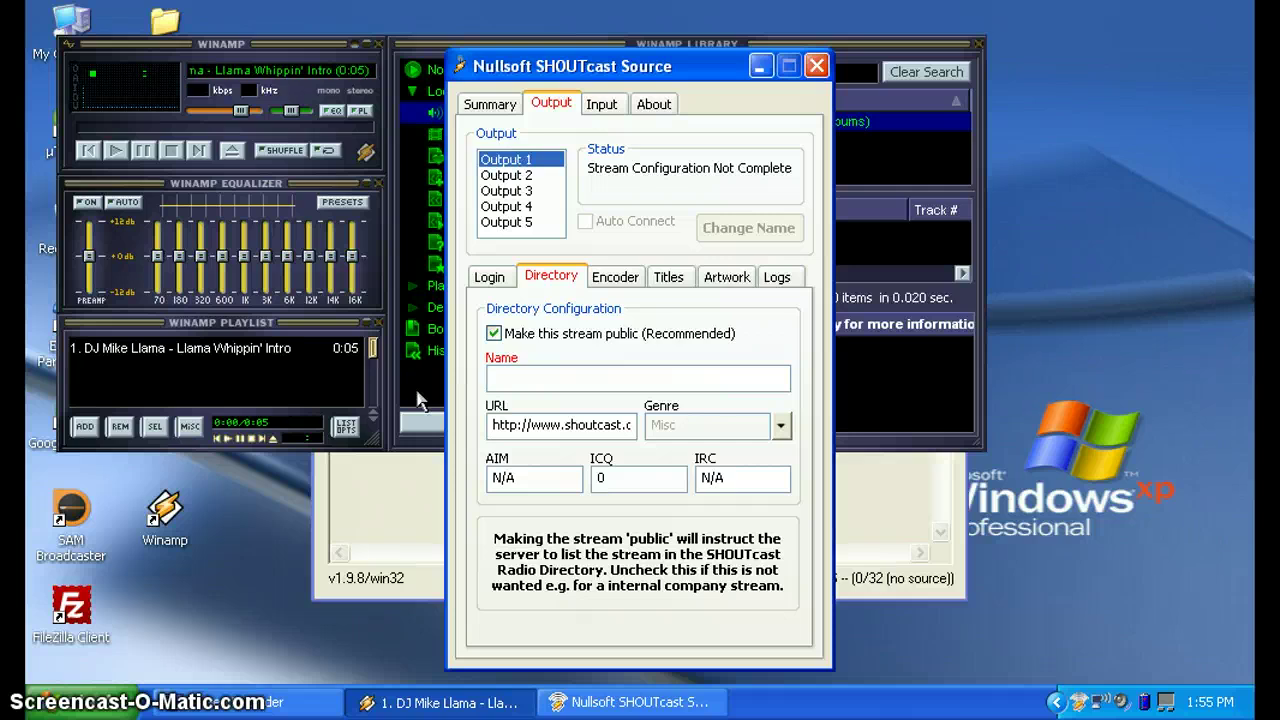
pyautogui.write('XP')
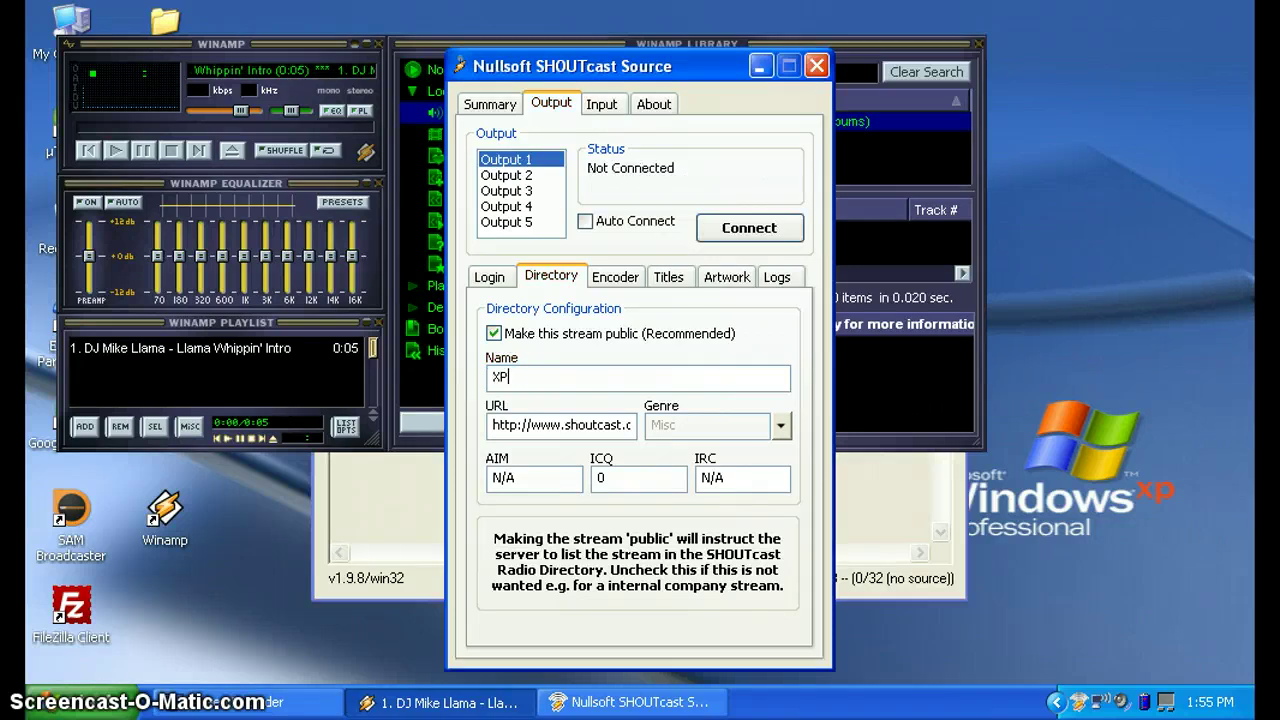
pyautogui.press('BackSpace')
pyautogui.press('BackSpace')
pyautogui.press('BackSpace')
pyautogui.write('Windows XP Radio Demo')
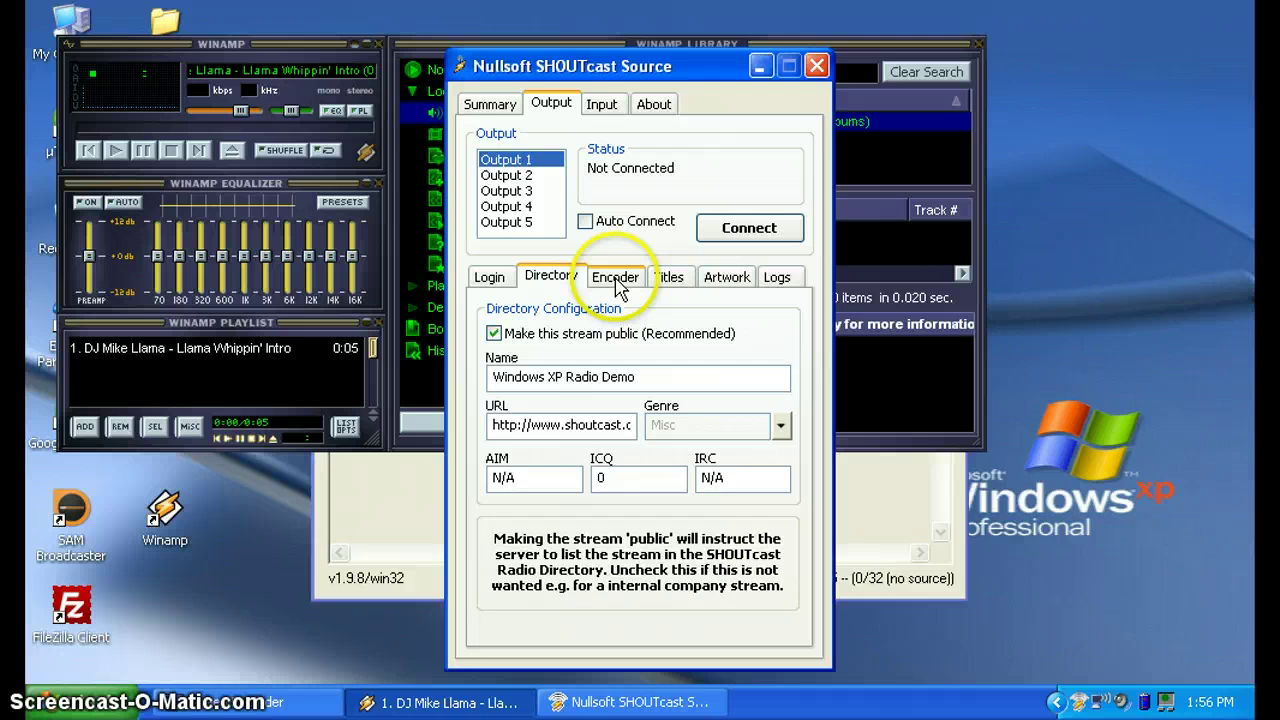
# Set the encoder to MP3 at 128kbps, 44100Hz Stereo, then return to the Login tab
pyautogui.click(612, 277)
pyautogui.click(580, 412)
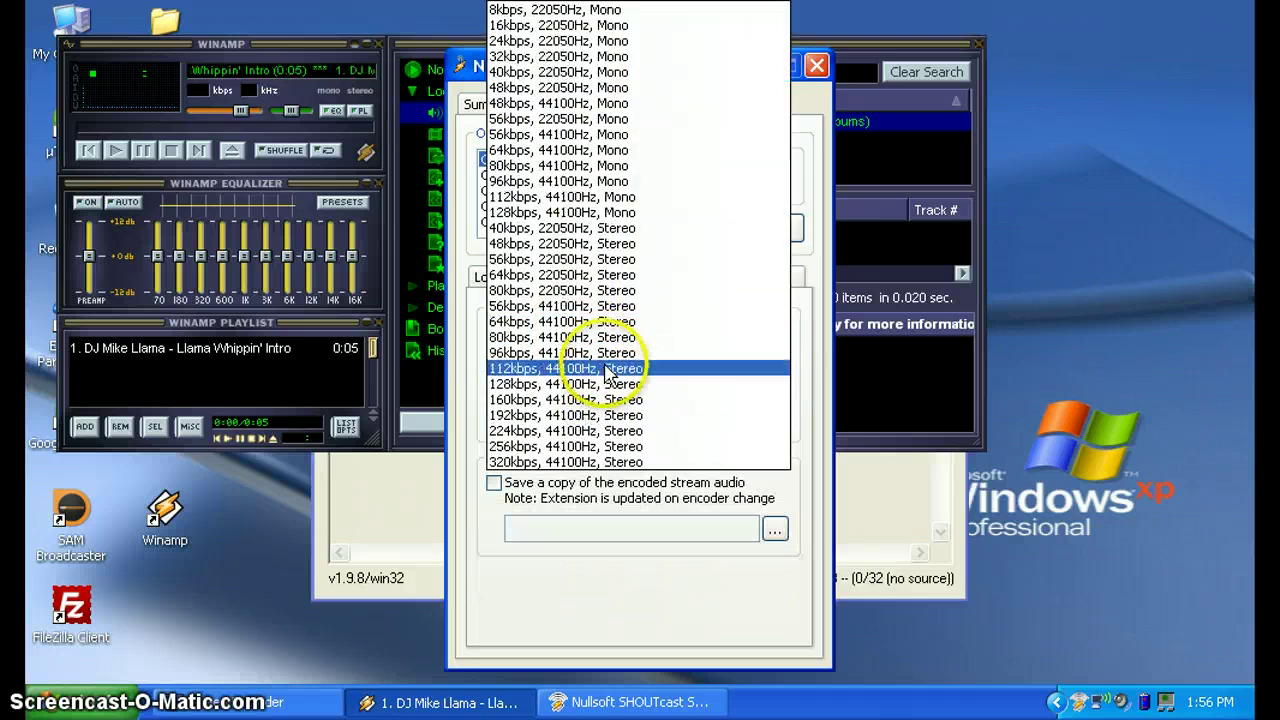
pyautogui.click(604, 385)
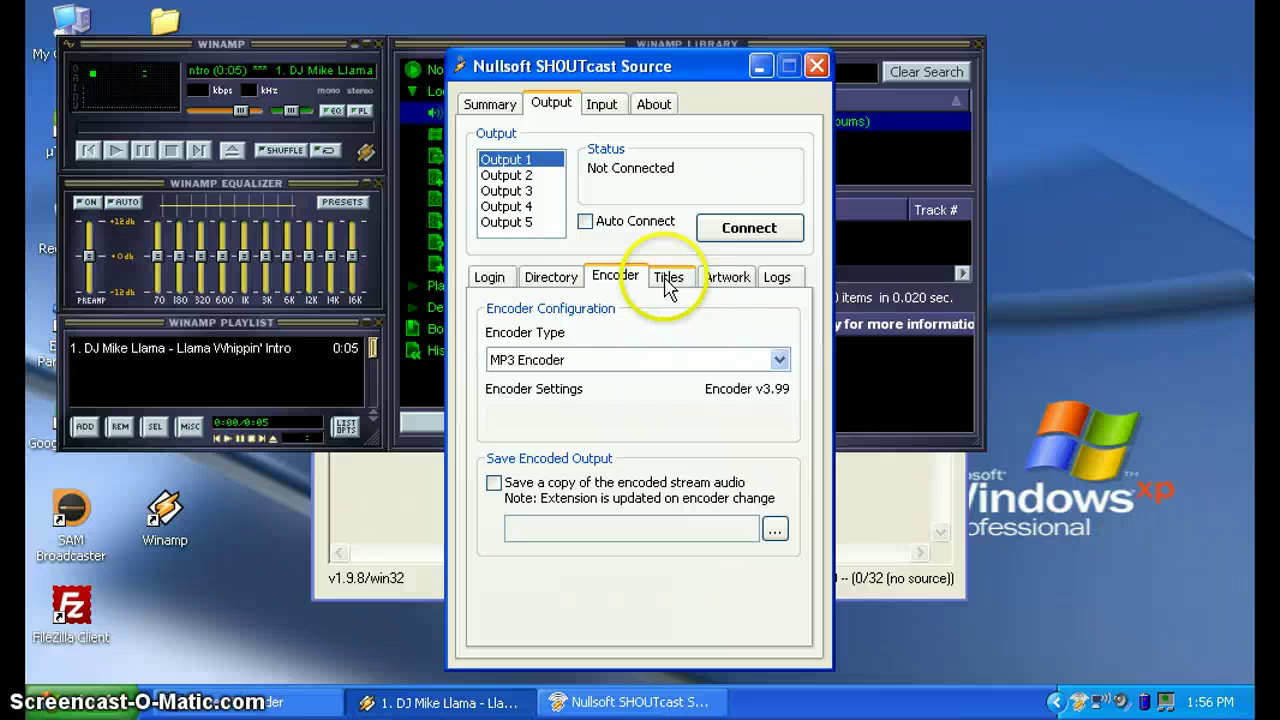
pyautogui.click(660, 356)
pyautogui.click(648, 392)
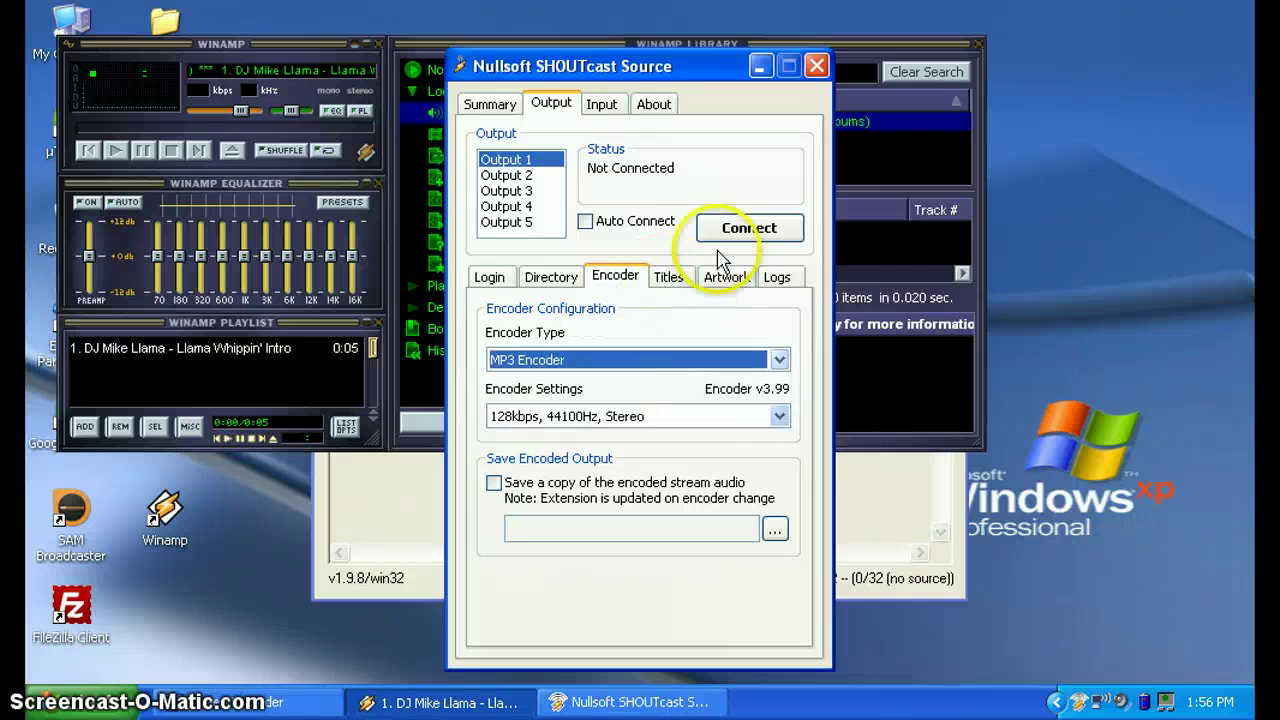
pyautogui.click(670, 278)
pyautogui.click(724, 279)
pyautogui.click(776, 278)
pyautogui.click(490, 277)
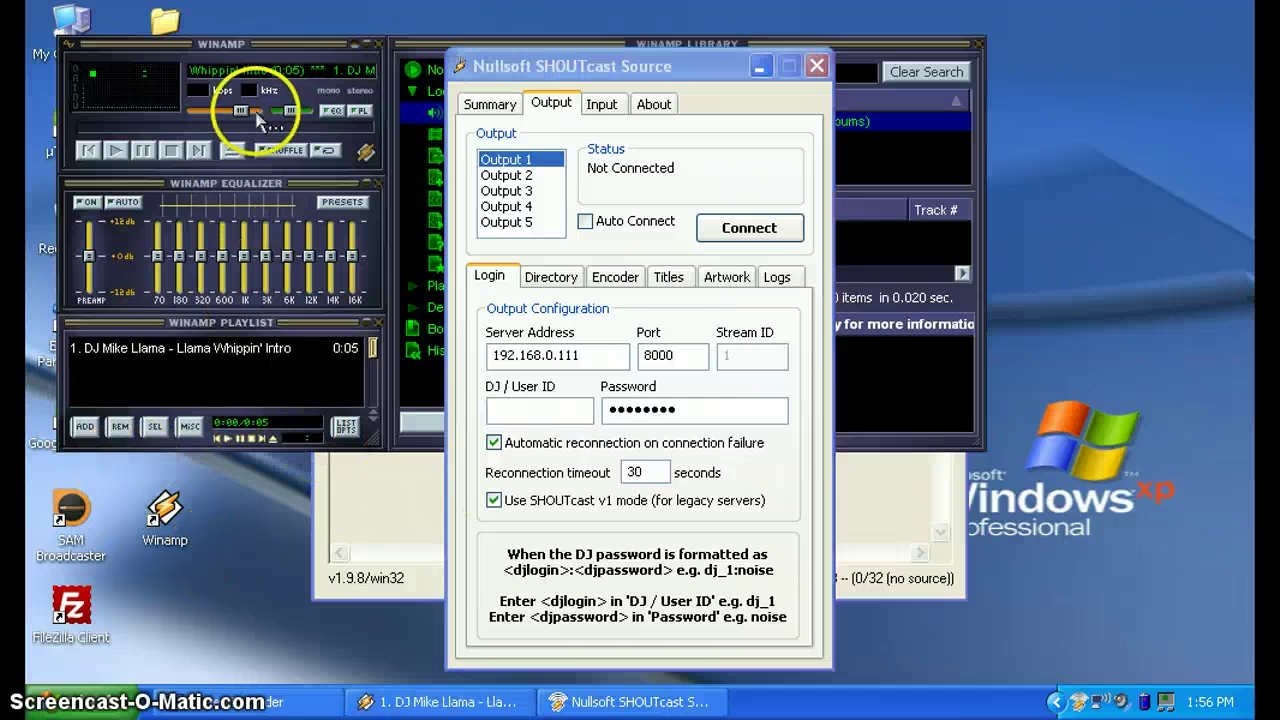
# Open ABN Radio FM Songs > Love Songs and arrange it beside the Winamp windows
pyautogui.moveTo(250, 60); pyautogui.dragTo(648, 25)
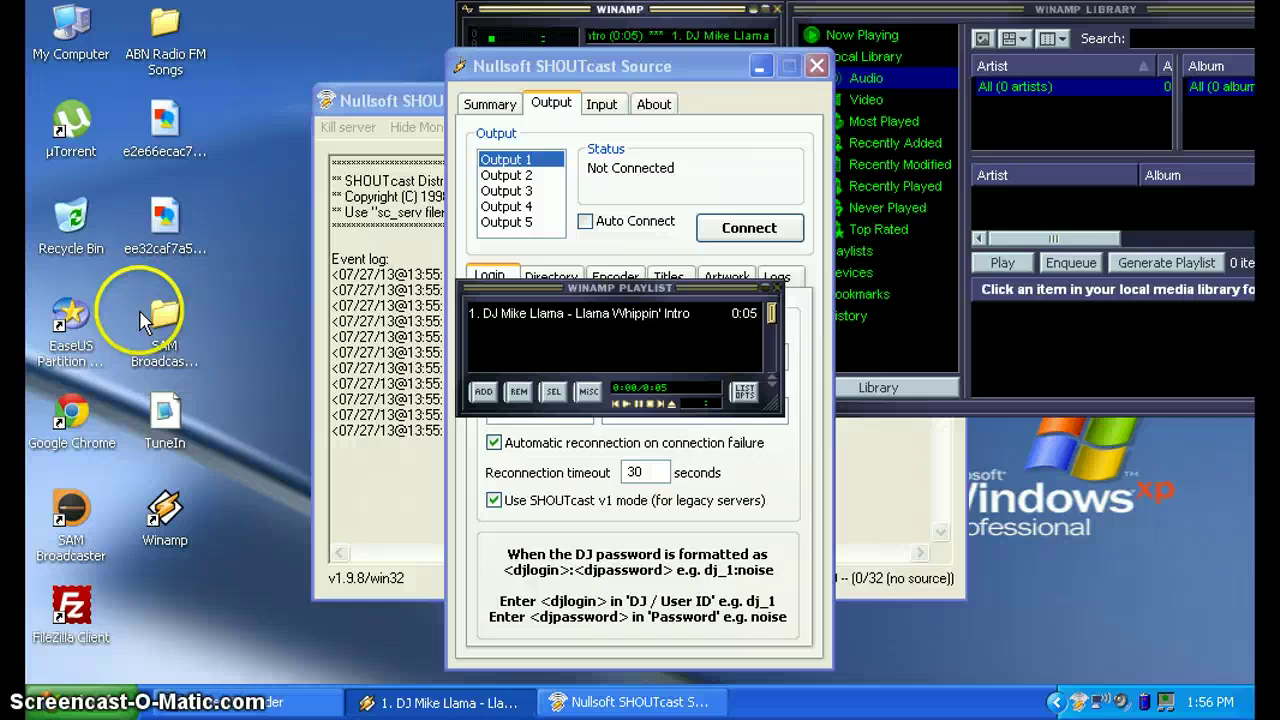
pyautogui.doubleClick(163, 70)
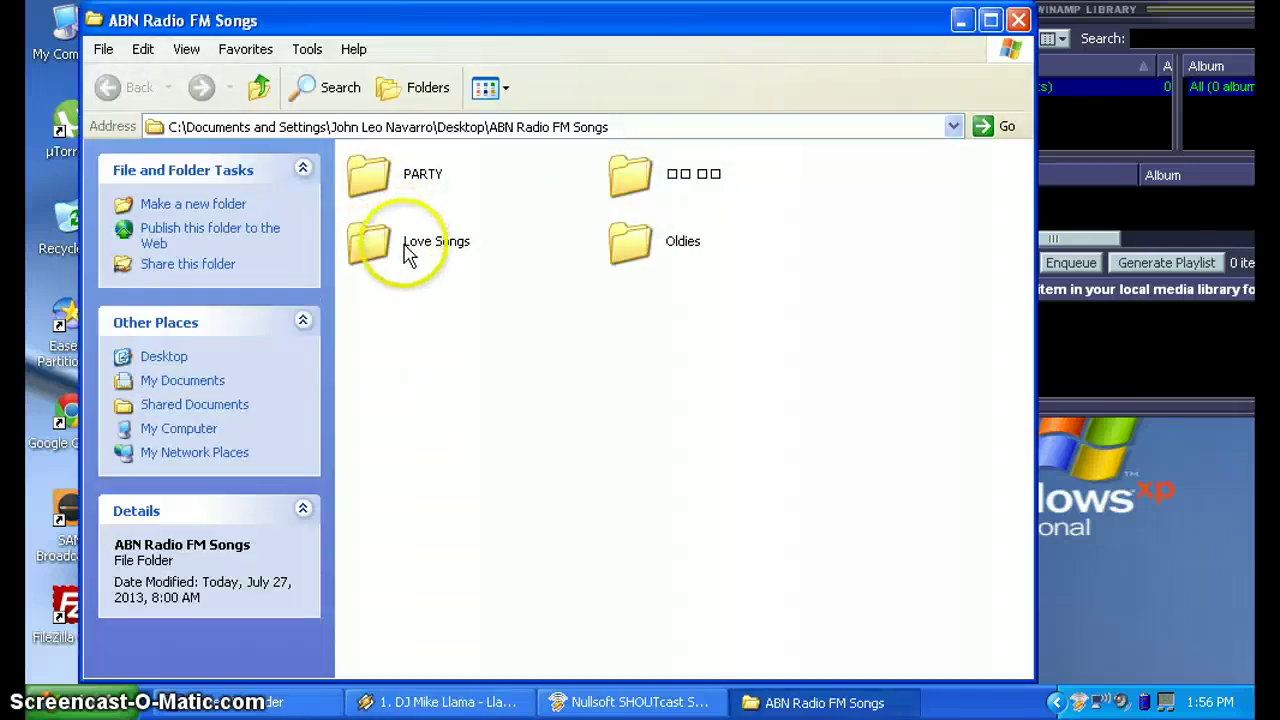
pyautogui.doubleClick(409, 240)
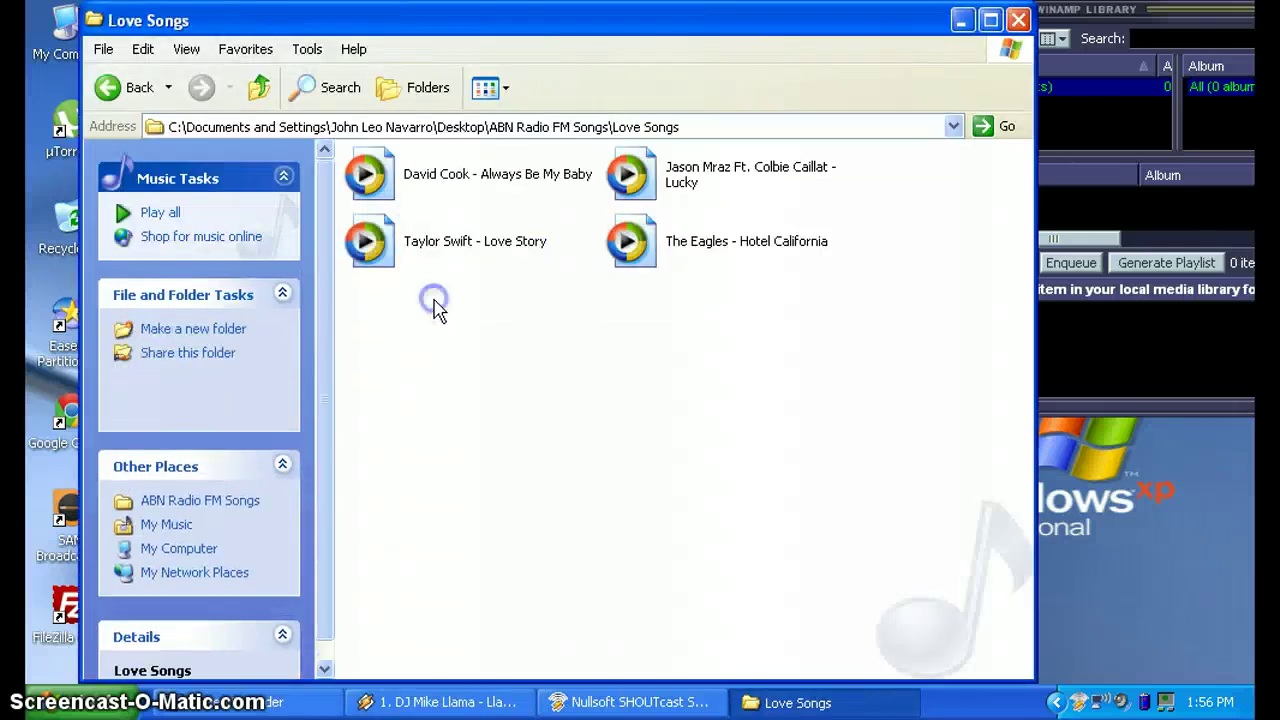
pyautogui.click(423, 657)
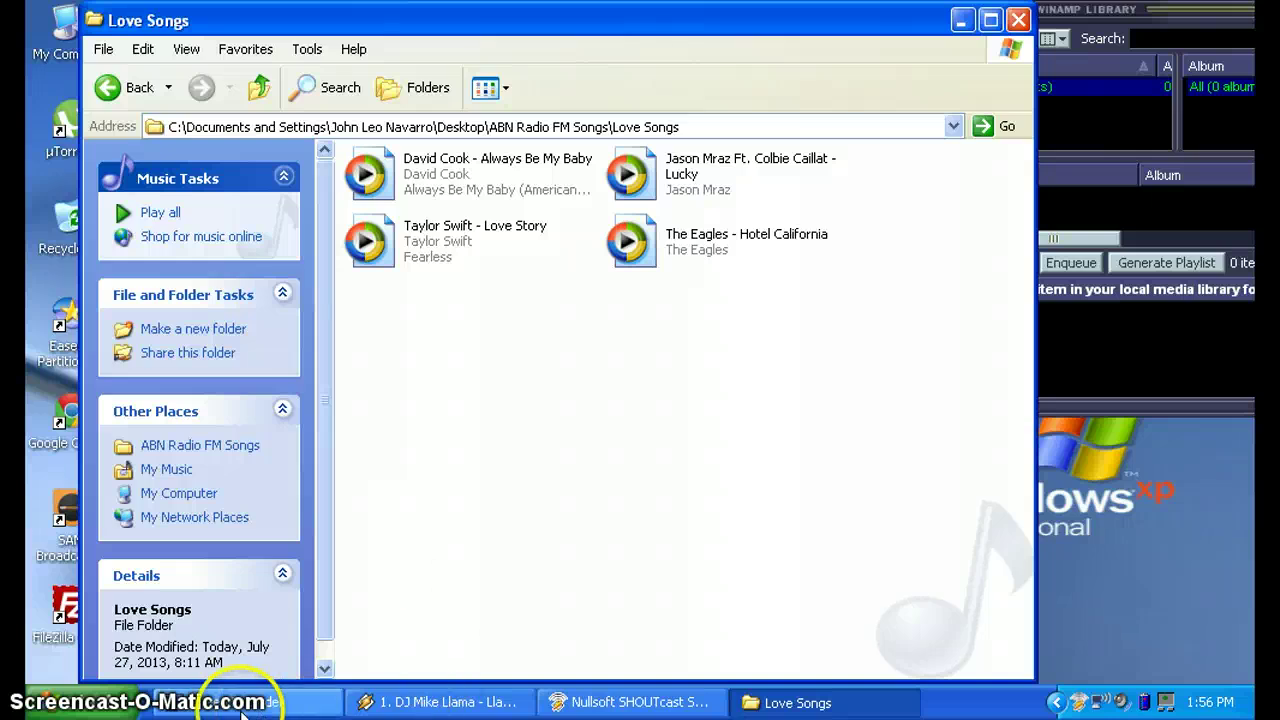
pyautogui.click(897, 262)
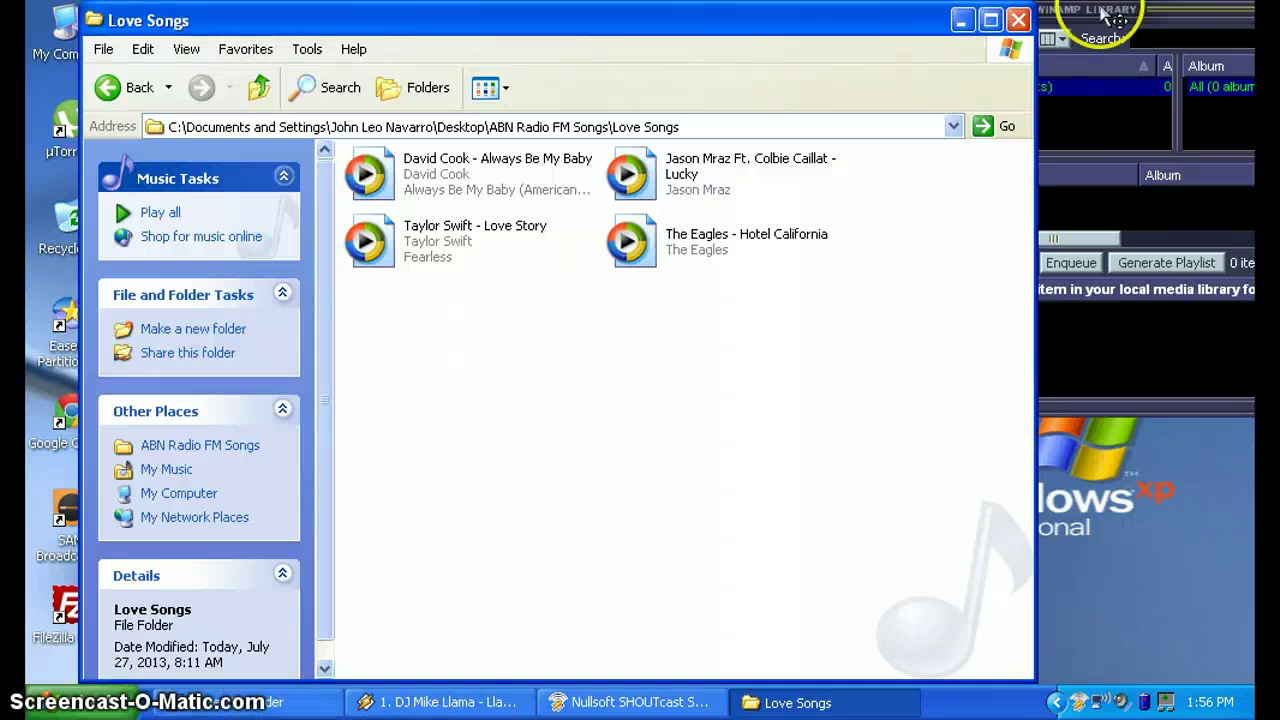
pyautogui.click(848, 28)
pyautogui.moveTo(848, 28); pyautogui.dragTo(1018, 434)
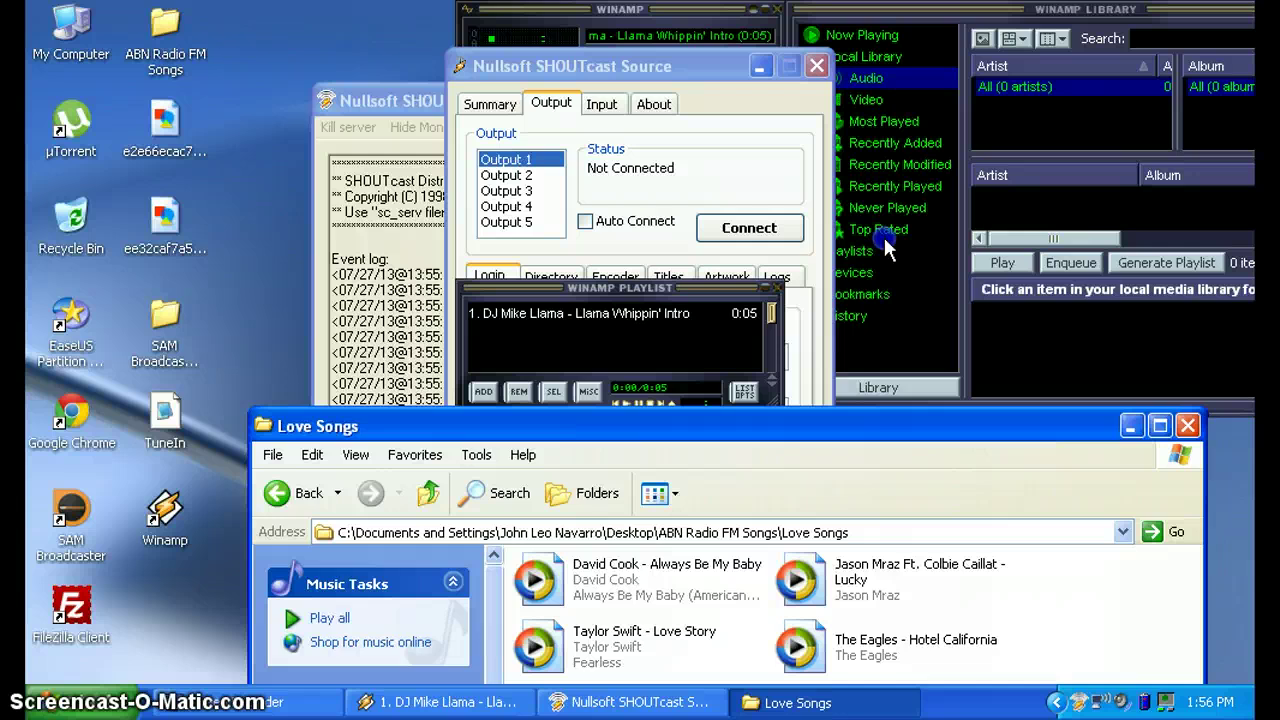
pyautogui.click(710, 20)
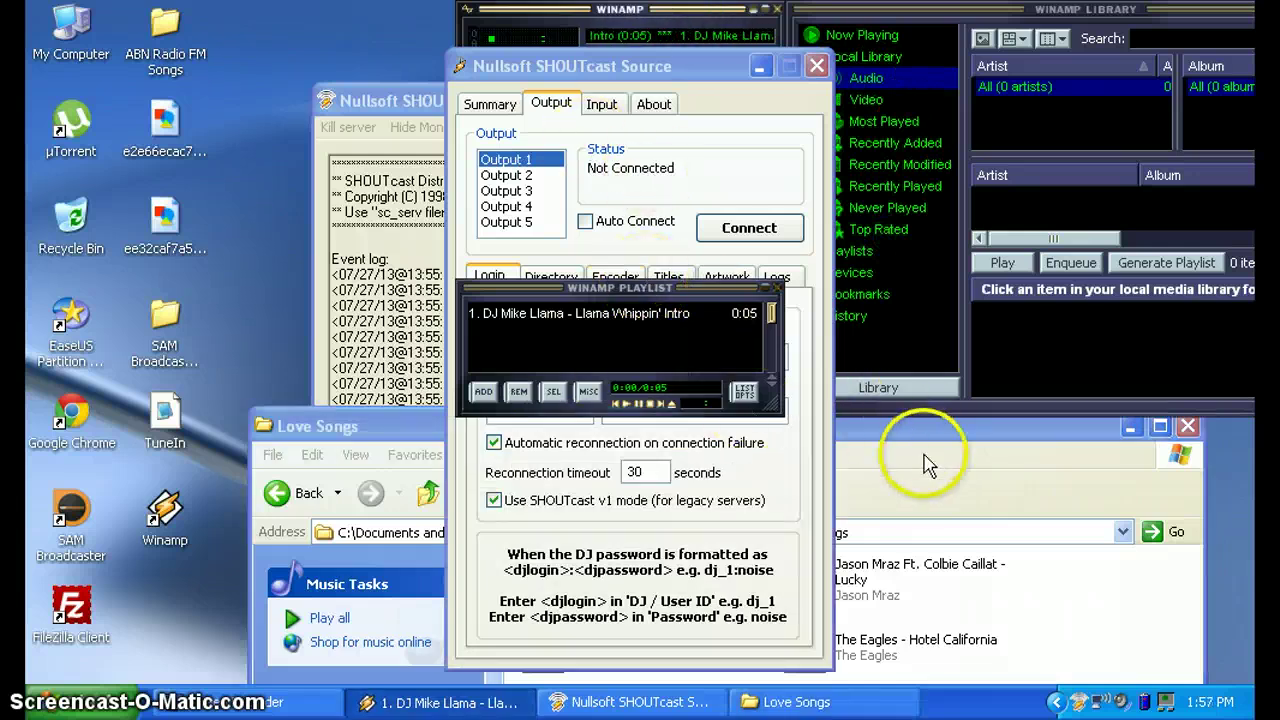
# Add Jason Mraz's Lucky to the Winamp playlist and close the Love Songs folder
pyautogui.moveTo(918, 585); pyautogui.dragTo(546, 330)
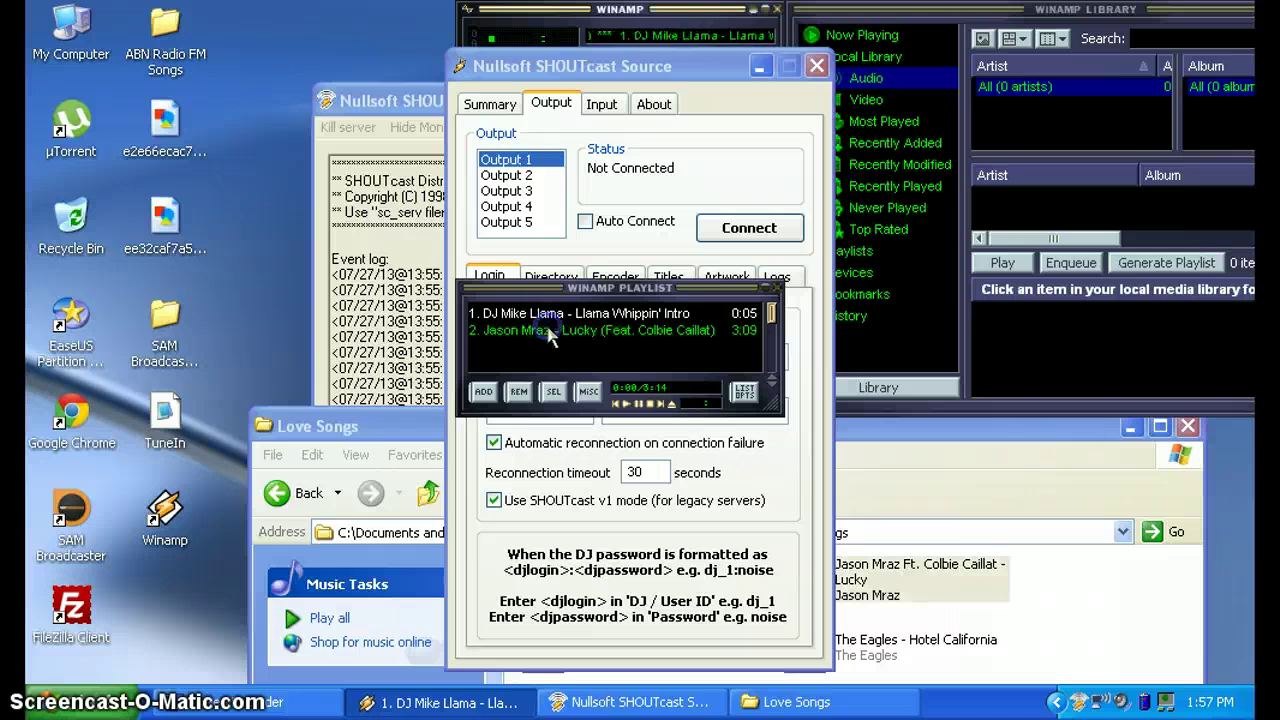
pyautogui.click(1131, 428)
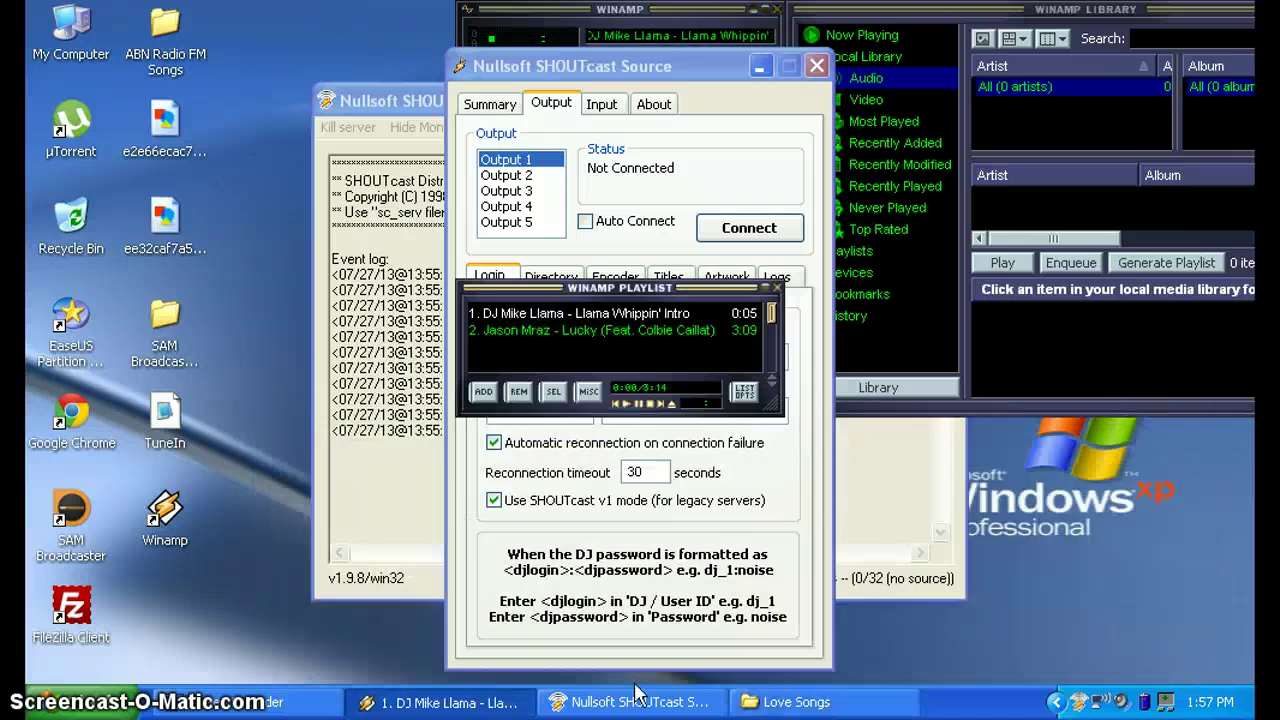
pyautogui.click(790, 702)
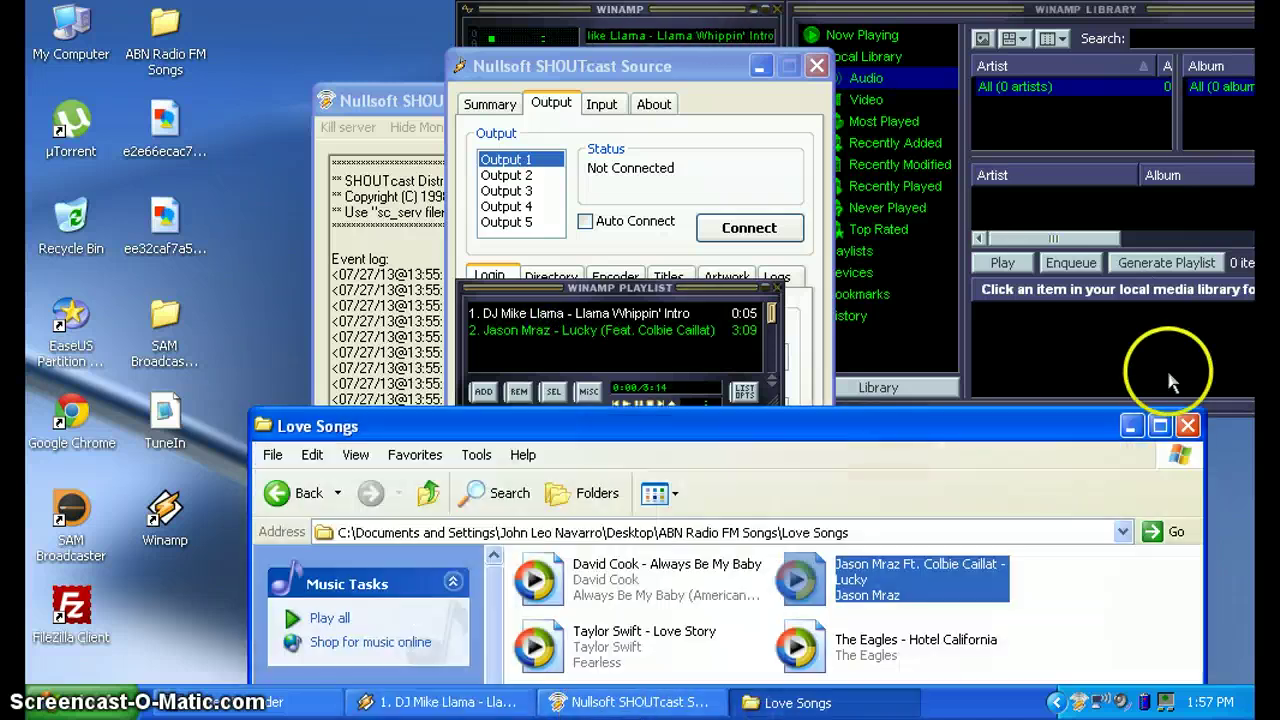
pyautogui.click(1188, 426)
# Connect the SHOUTcast Source to the server and play the Jason Mraz track in Winamp
pyautogui.moveTo(617, 62); pyautogui.dragTo(230, 53)
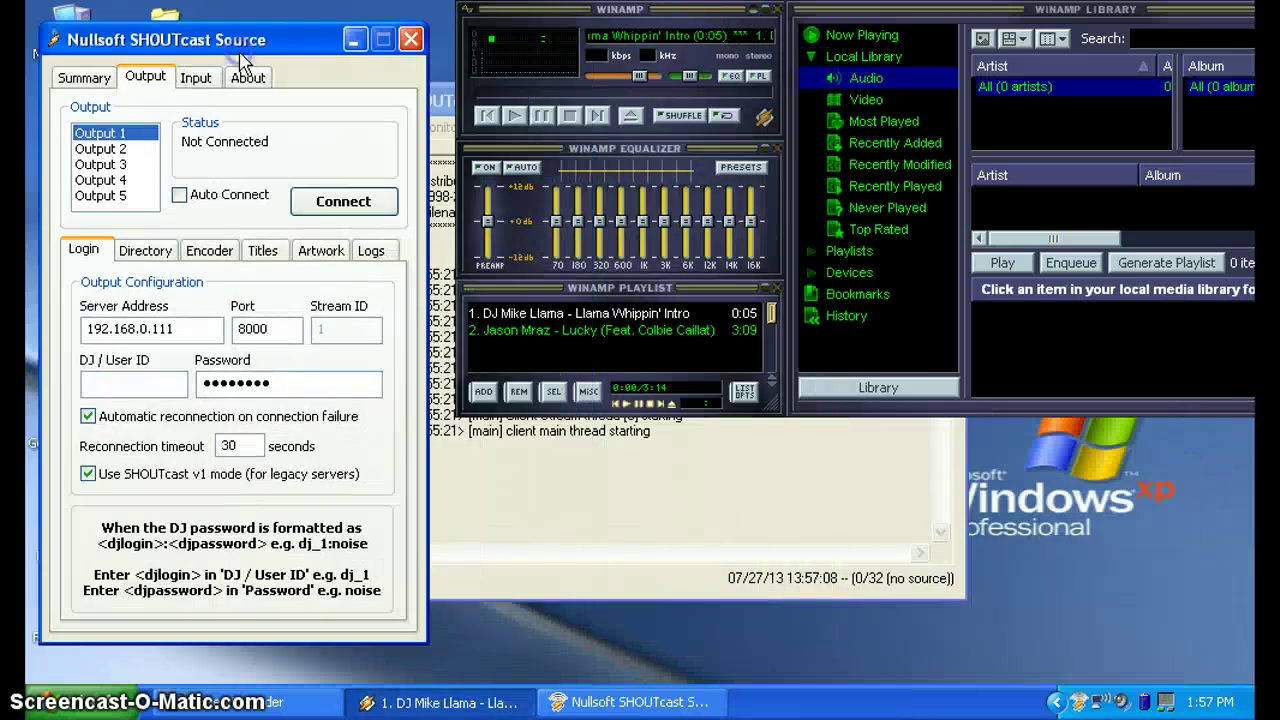
pyautogui.click(343, 201)
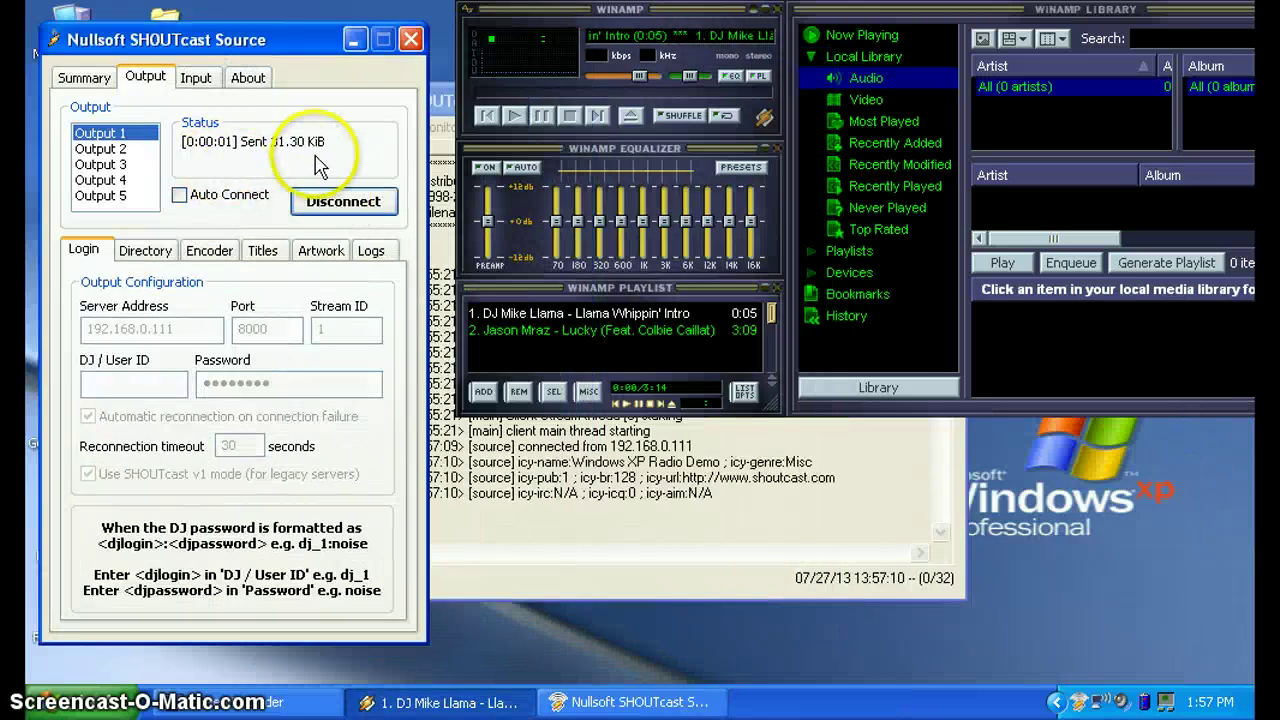
pyautogui.click(571, 331)
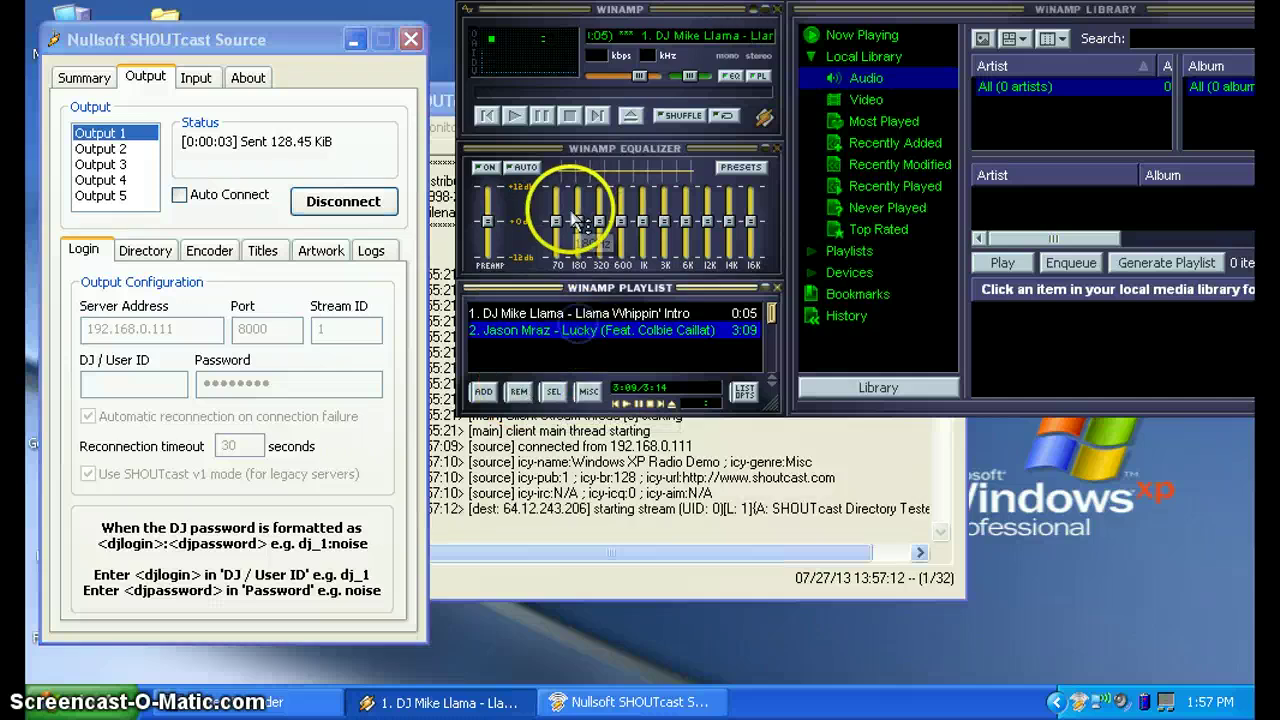
pyautogui.click(511, 116)
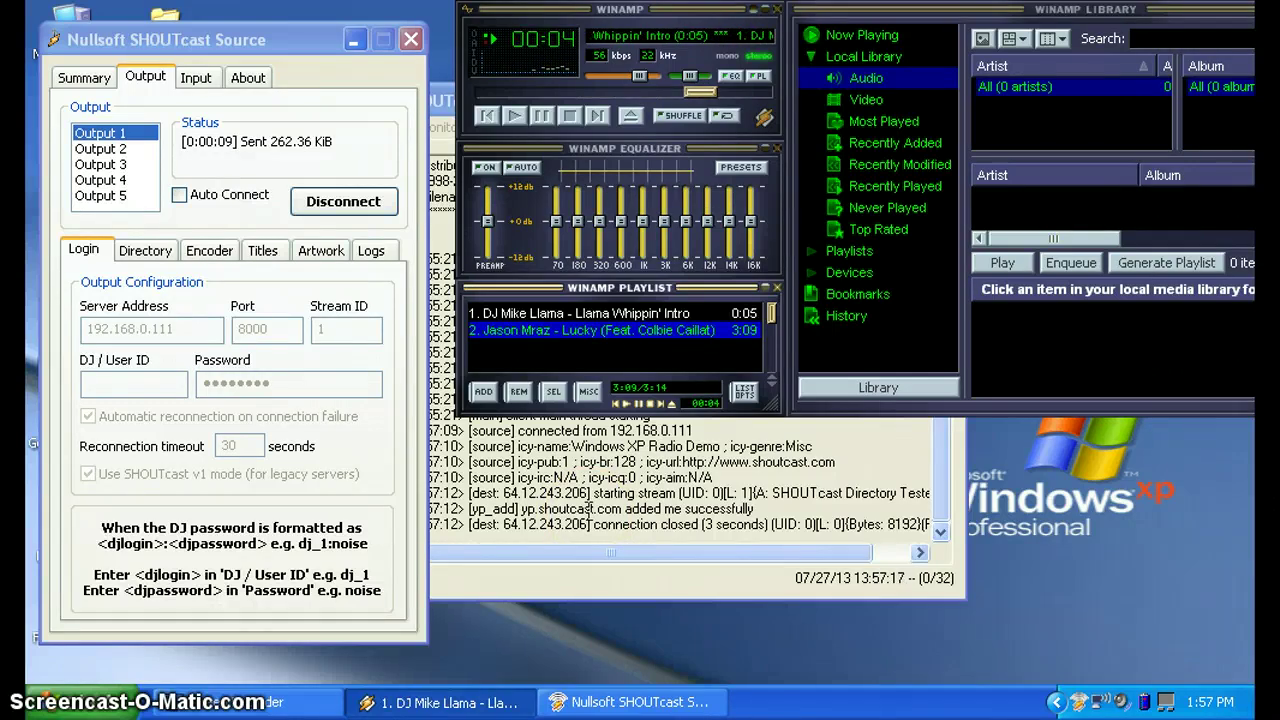
# Check the server log for the stream start and yp.shoutcast.com listing, then launch Google Chrome
pyautogui.click(590, 462)
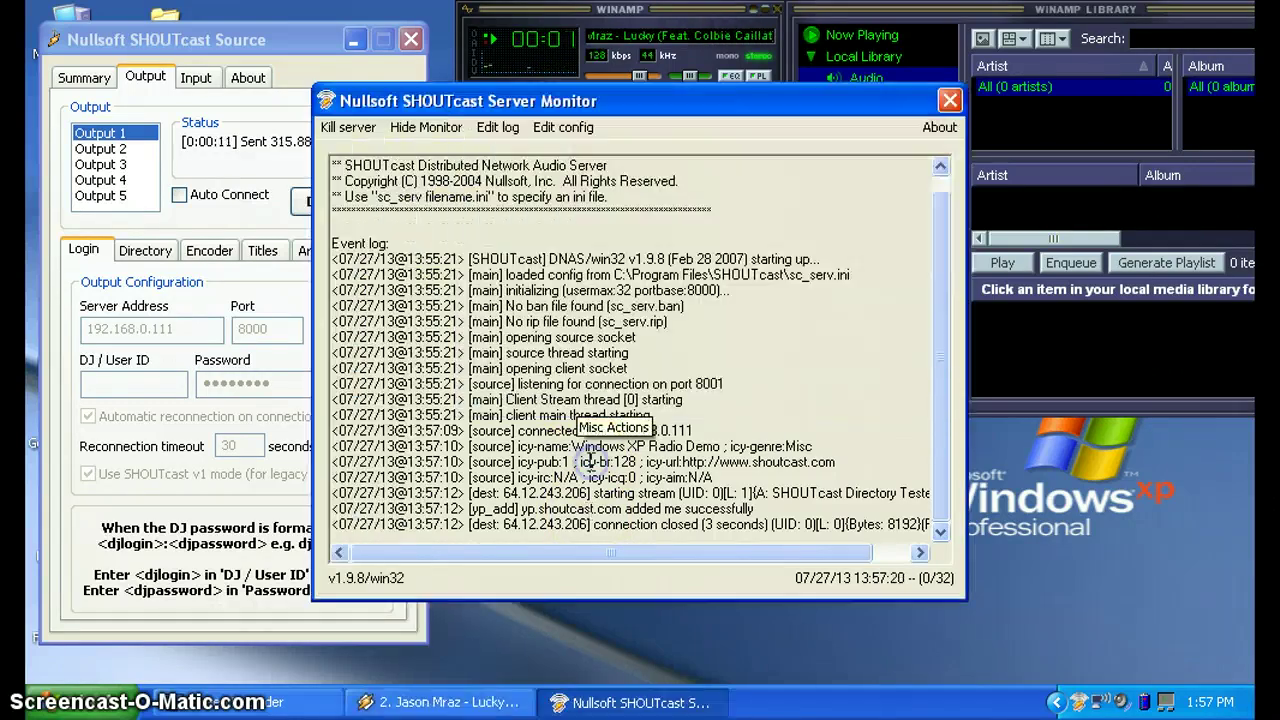
pyautogui.click(636, 80)
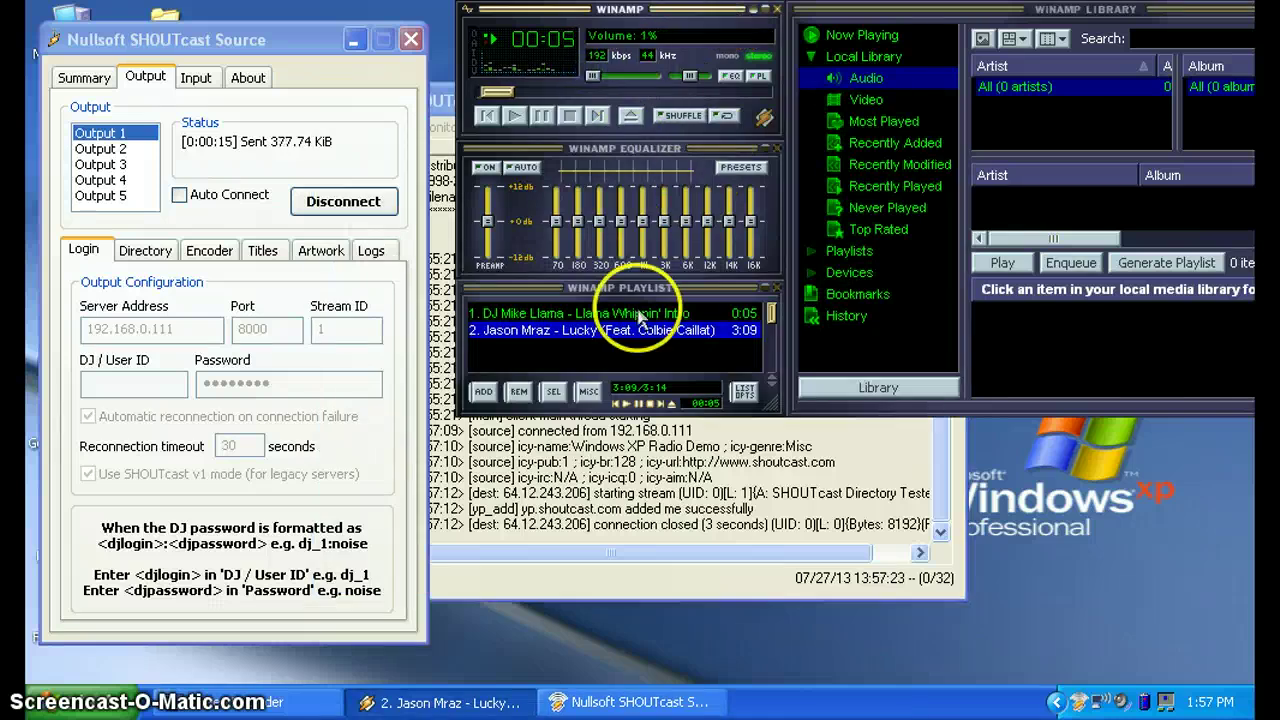
pyautogui.click(604, 432)
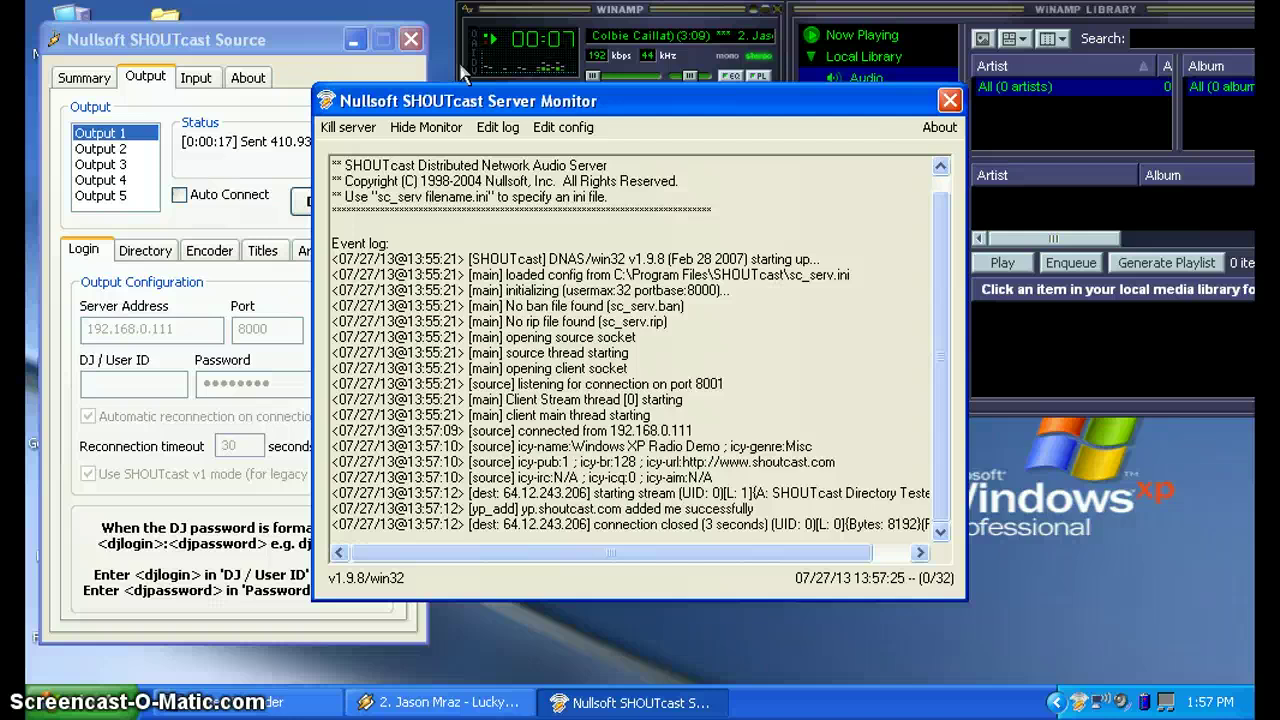
pyautogui.moveTo(462, 99); pyautogui.dragTo(453, 69)
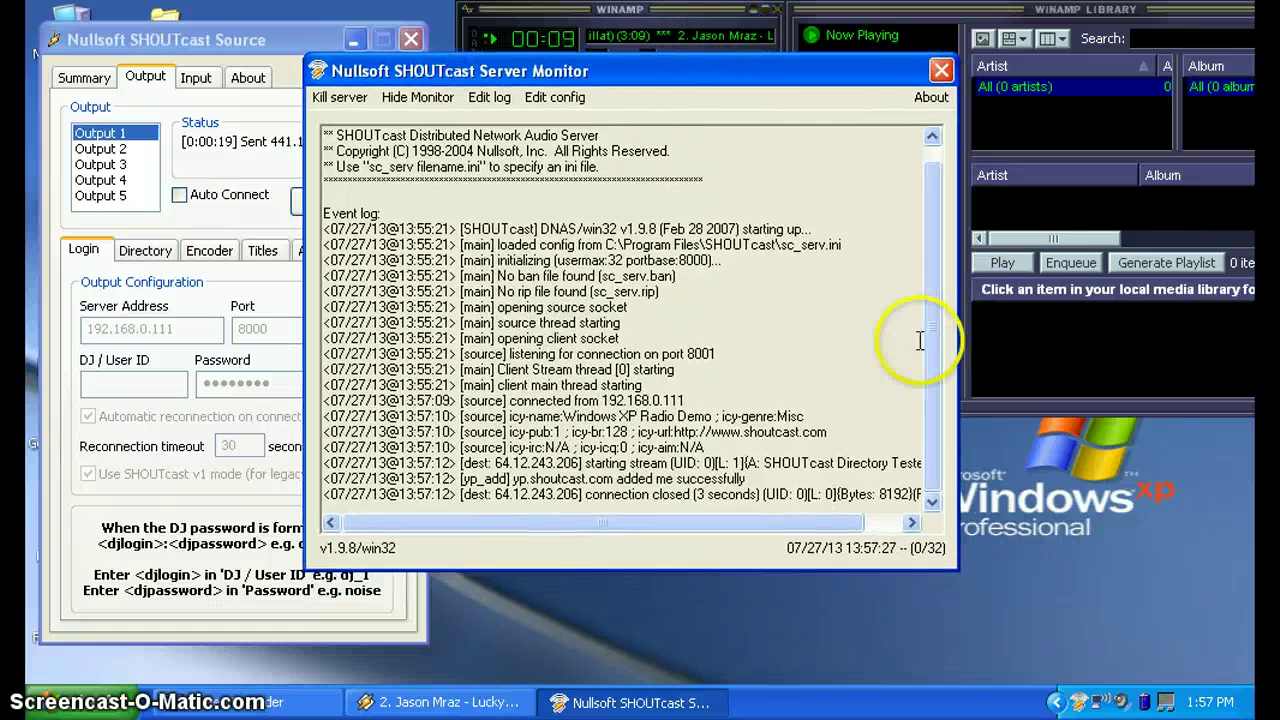
pyautogui.moveTo(418, 416); pyautogui.dragTo(945, 468)
pyautogui.click(440, 460)
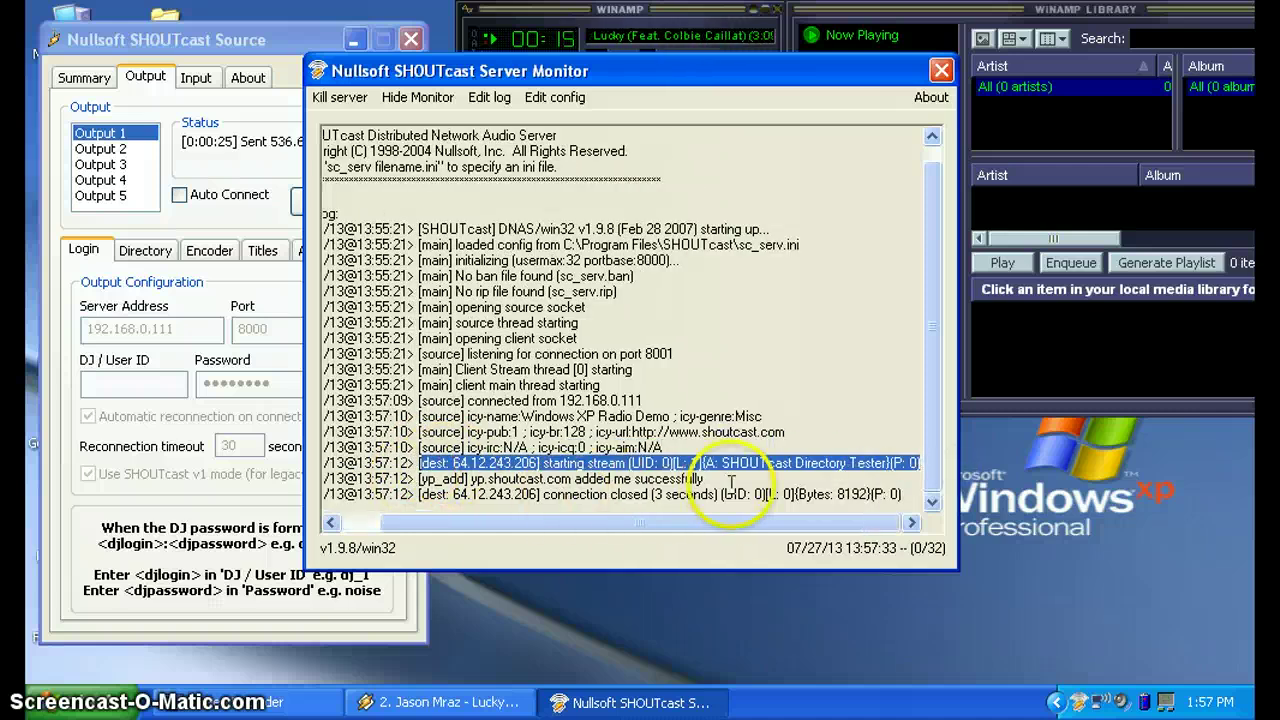
pyautogui.moveTo(418, 494); pyautogui.dragTo(775, 478)
pyautogui.click(546, 492)
pyautogui.moveTo(455, 494); pyautogui.dragTo(955, 494)
pyautogui.click(673, 414)
pyautogui.scroll(1, 680, 437)
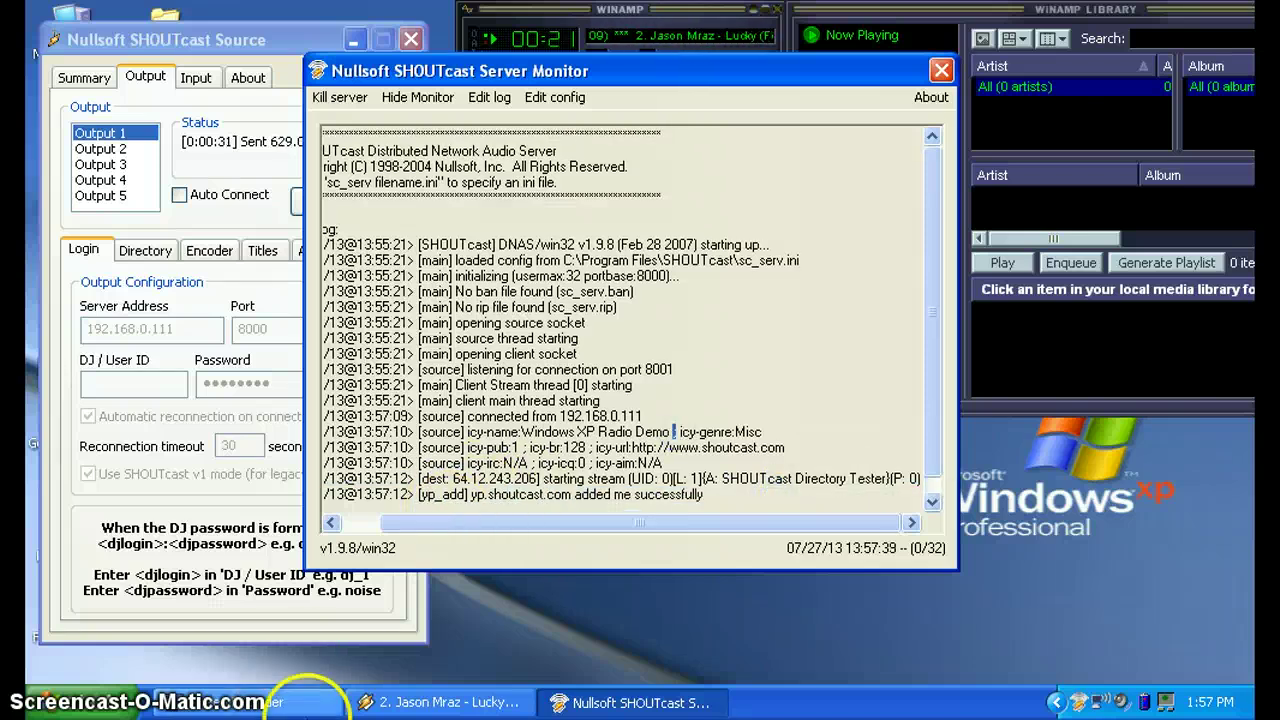
pyautogui.click(55, 703)
pyautogui.click(110, 204)
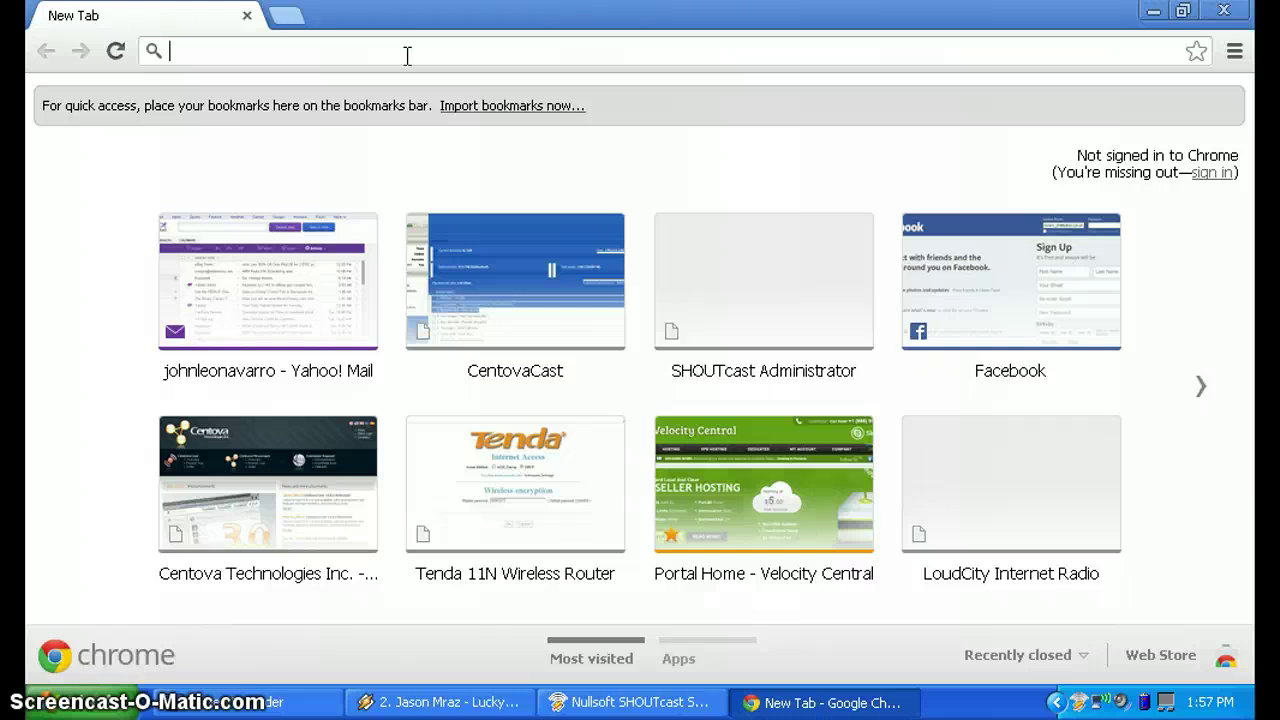
# Load 192.168.0.111:8000 in Chrome and review the status page: server public, stream at 128 kbps
pyautogui.write('912')
pyautogui.press('BackSpace')
pyautogui.press('BackSpace')
pyautogui.press('BackSpace')
pyautogui.write('192.16')
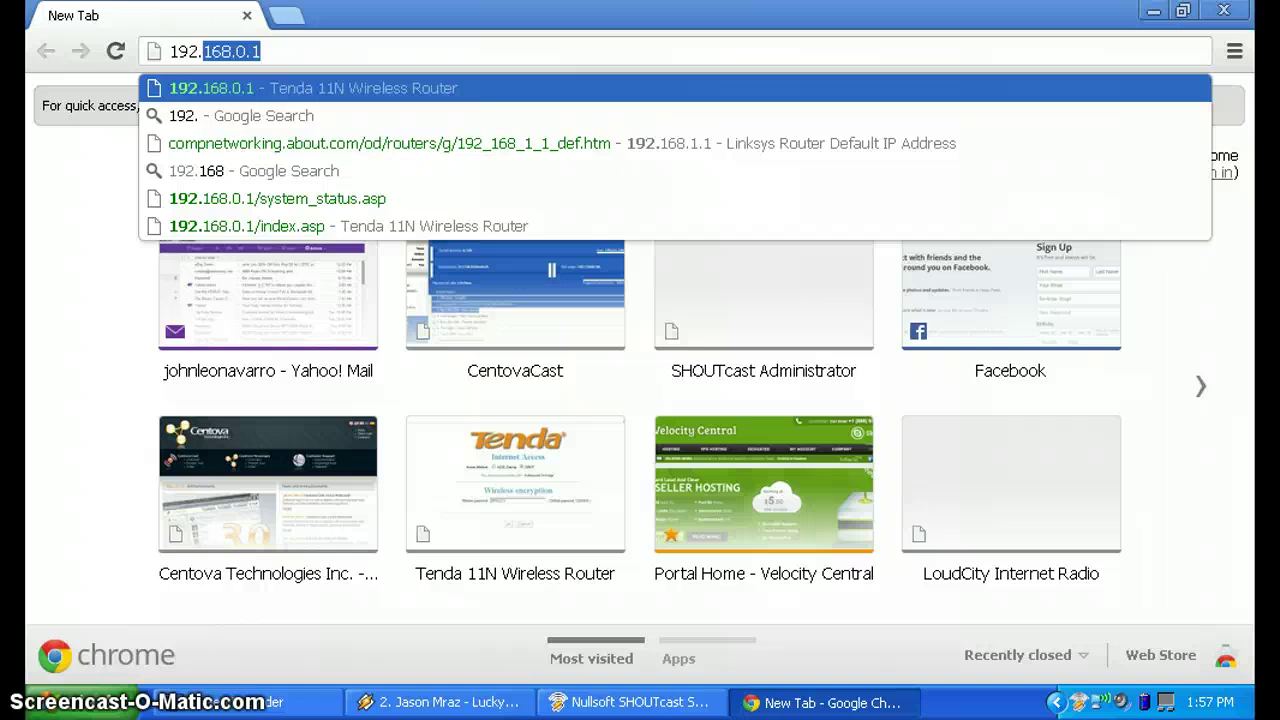
pyautogui.press('BackSpace')
pyautogui.write('7')
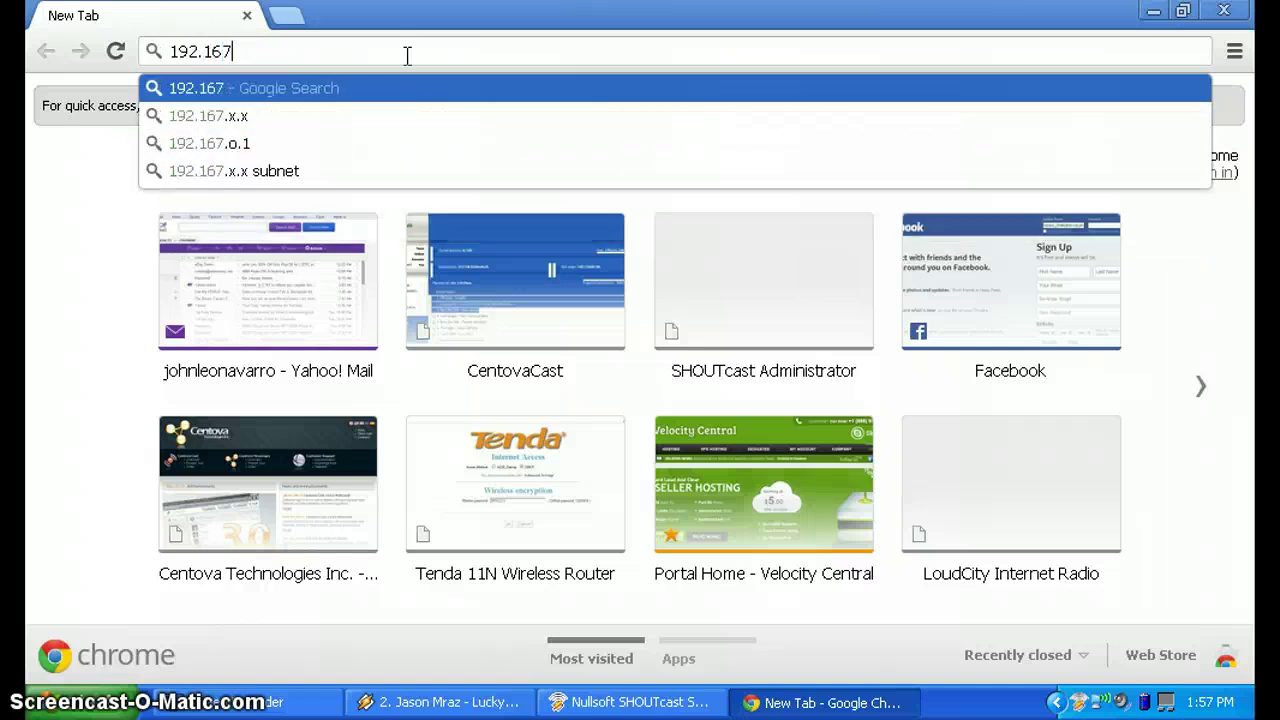
pyautogui.press('BackSpace')
pyautogui.write('8.0.111:8000')
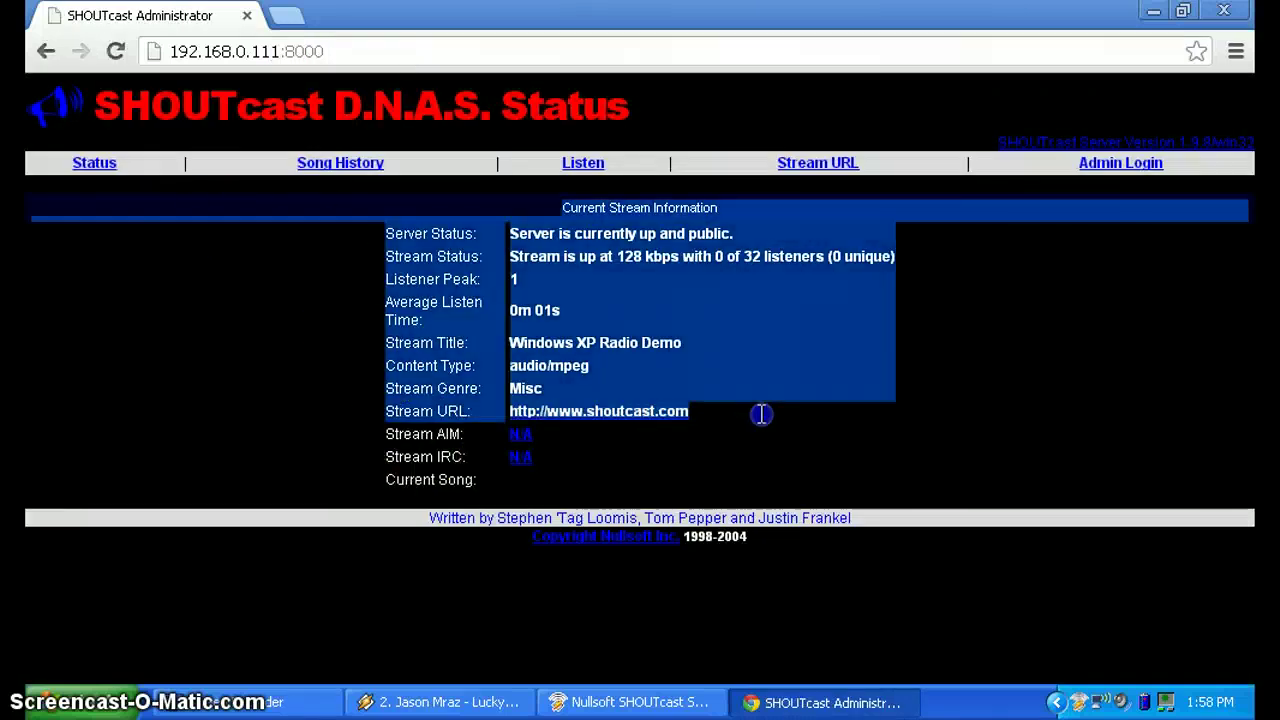
pyautogui.click(771, 443)
pyautogui.click(630, 702)
pyautogui.click(615, 621)
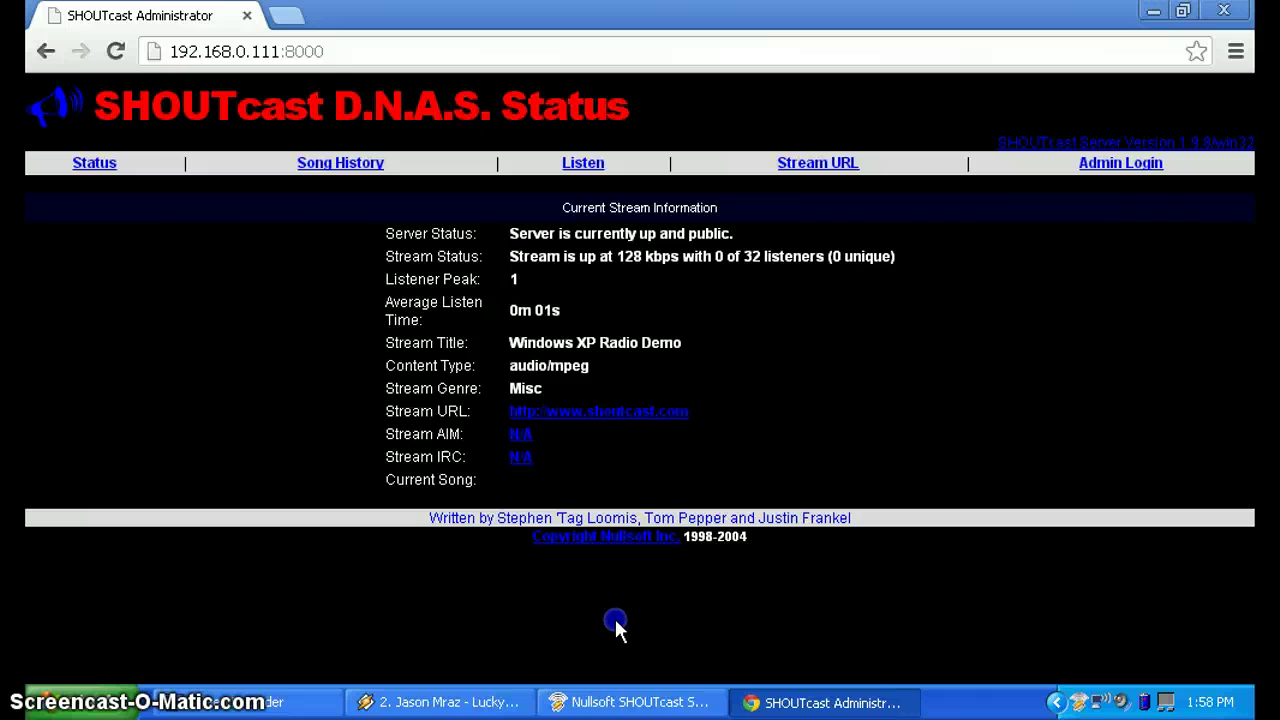